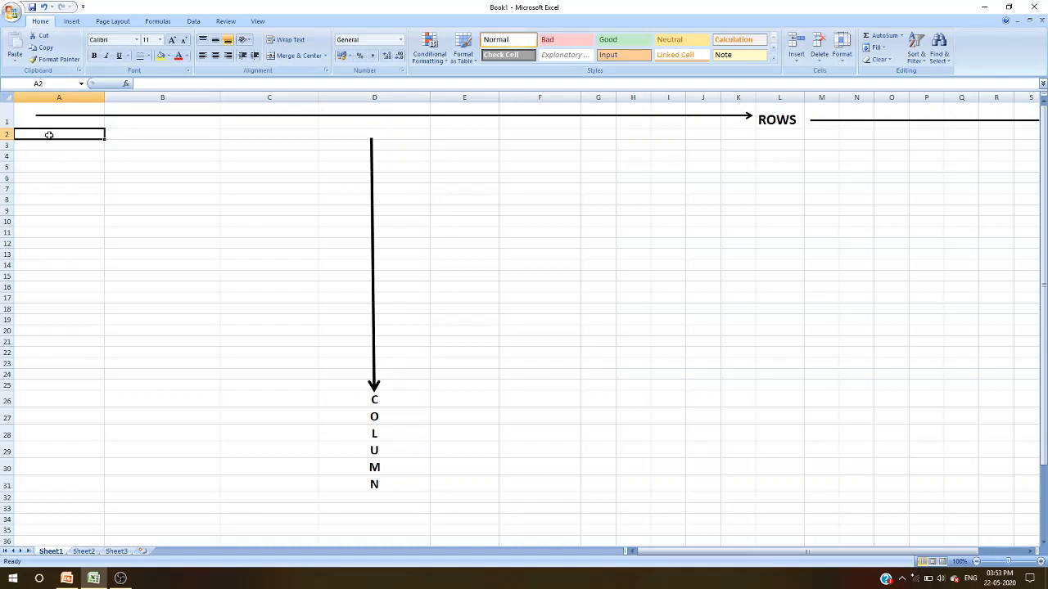
- Examine the header row and the student name cell of the marks table
left_click(133, 136)
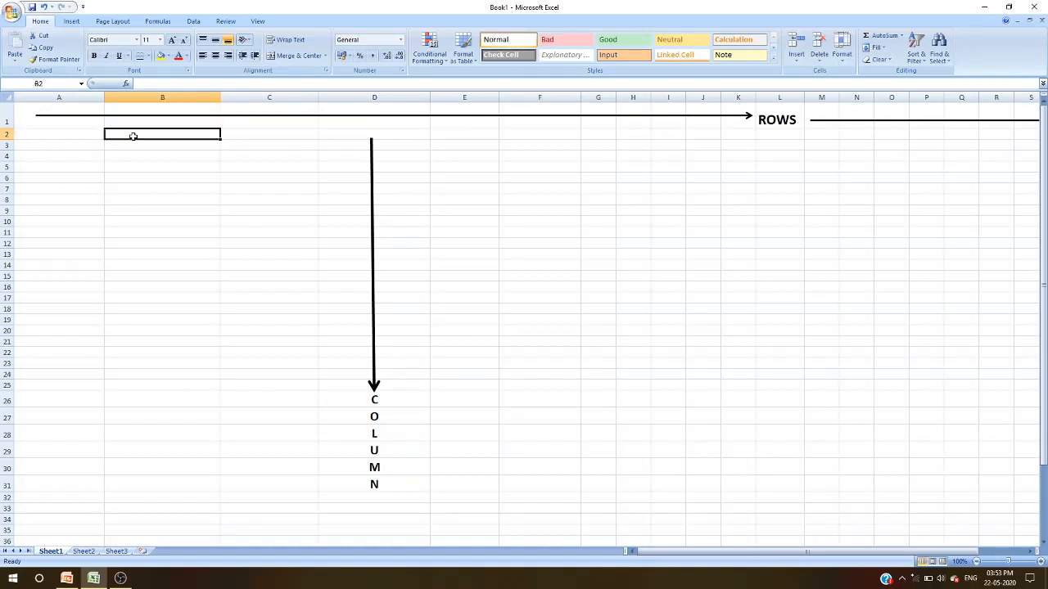
scroll(298, 256, "down", 5)
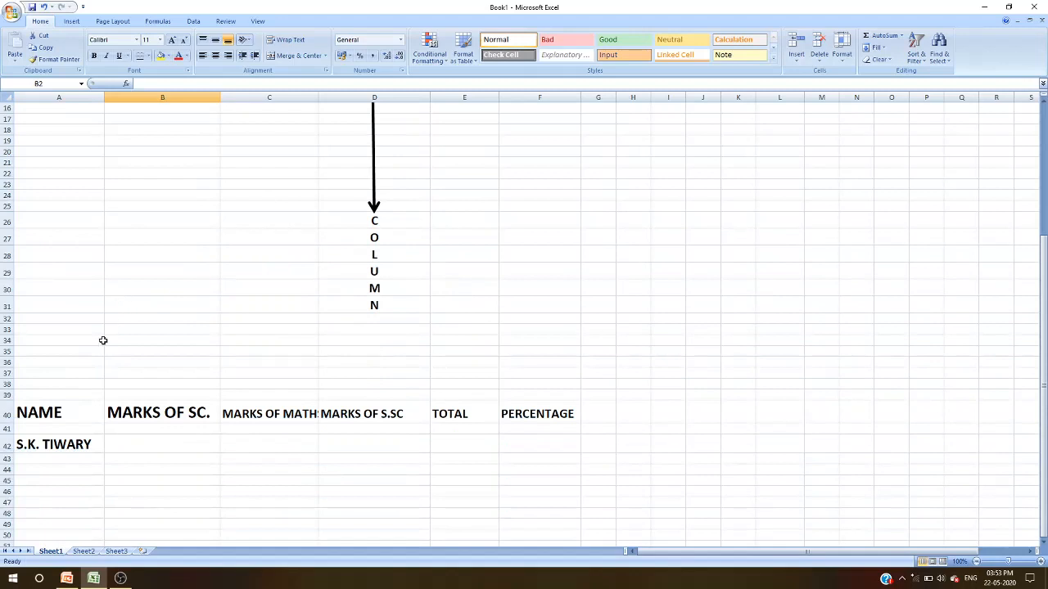
left_click(48, 415)
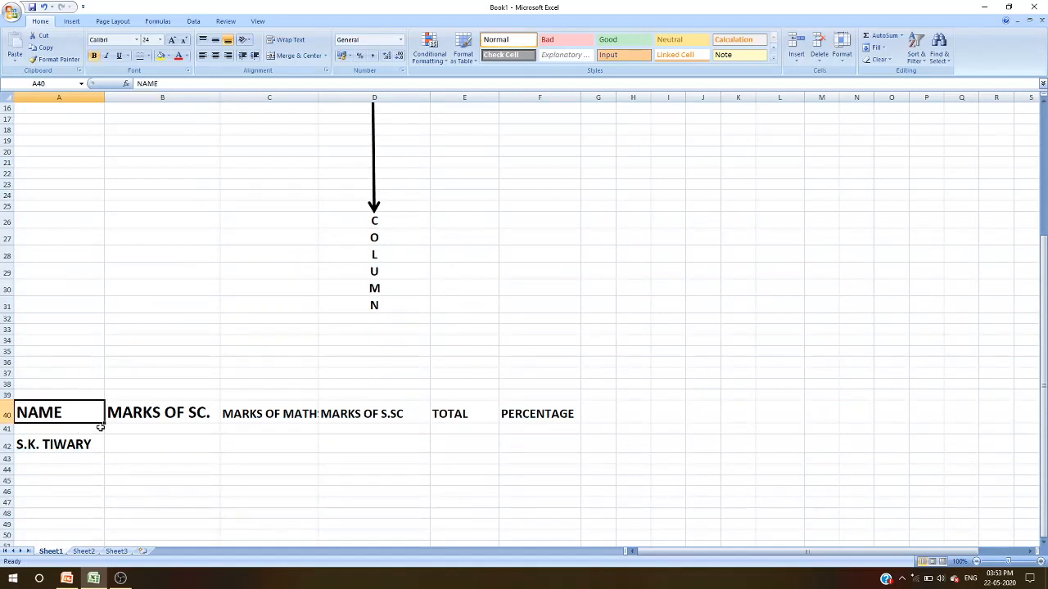
left_click(152, 409)
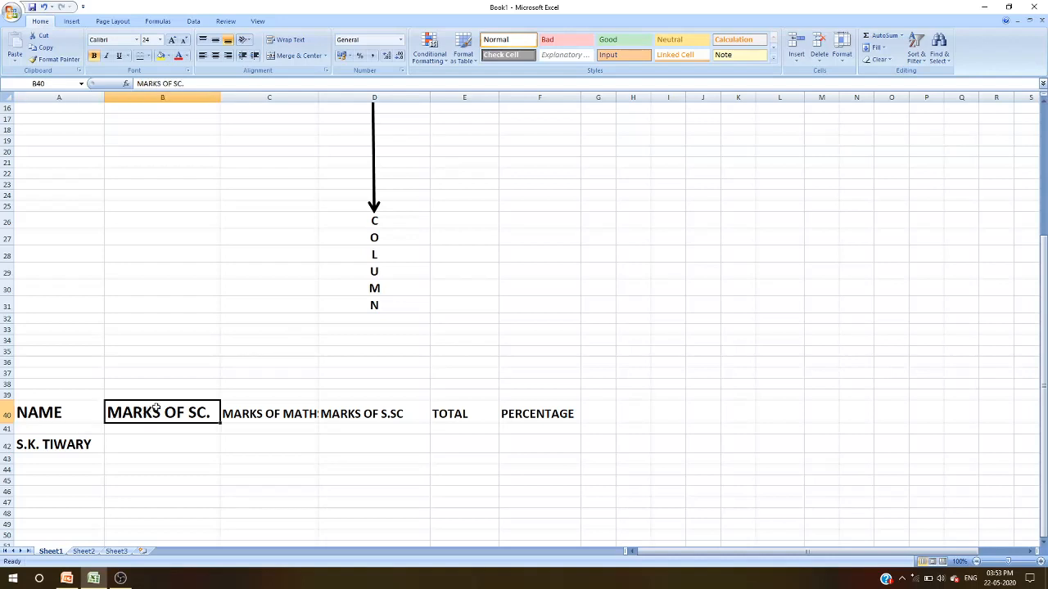
left_click(284, 418)
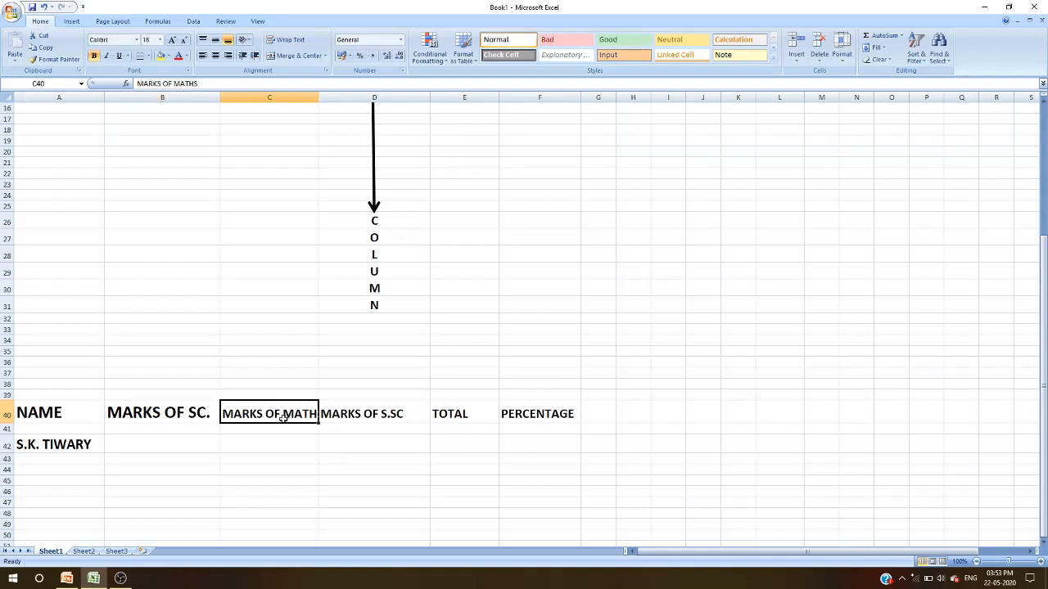
left_click(379, 415)
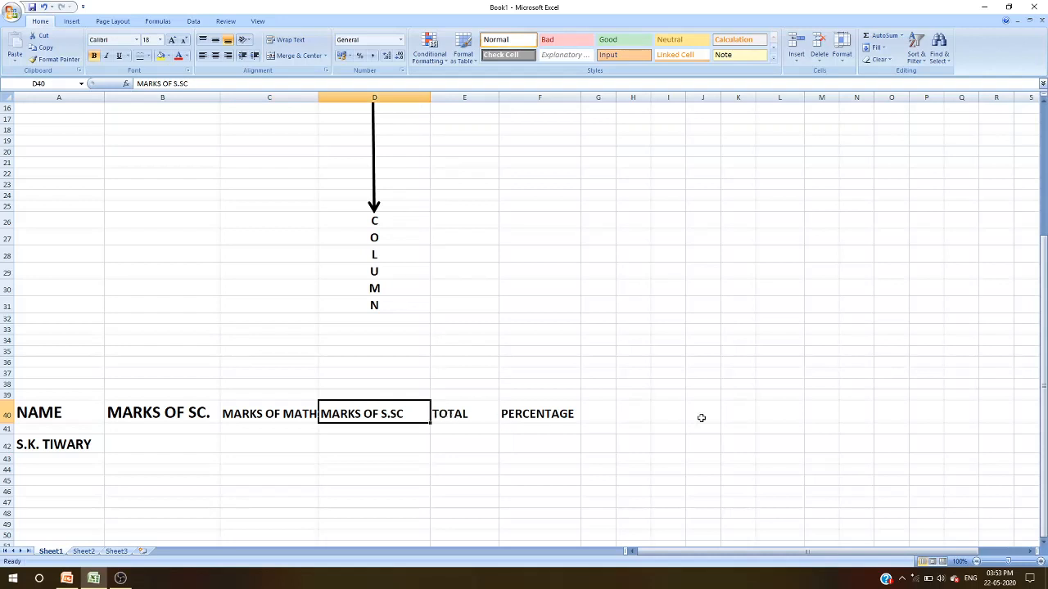
left_click(157, 444)
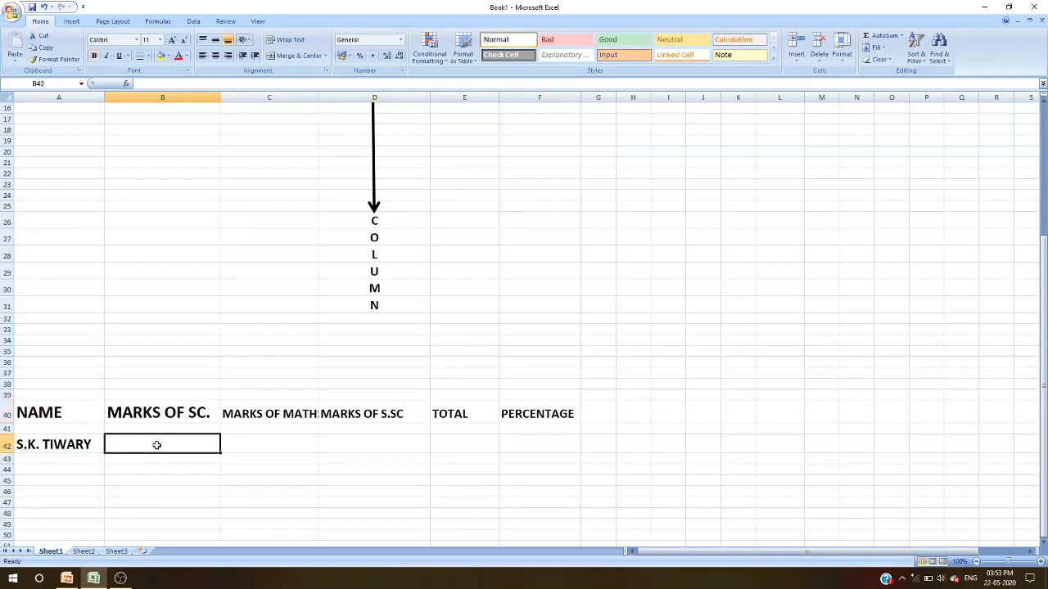
key("Left")
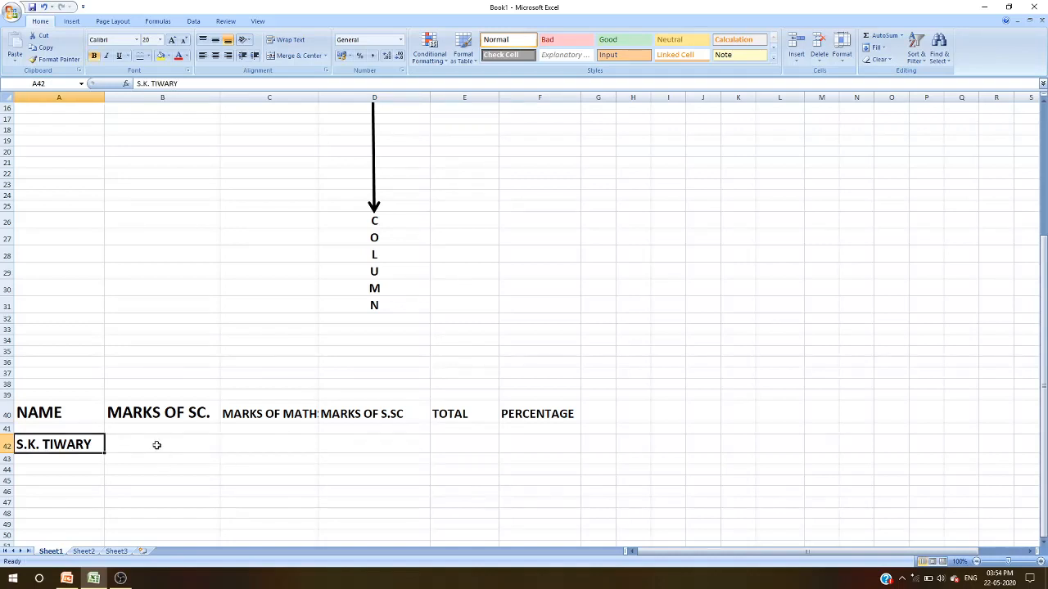
left_click(156, 444)
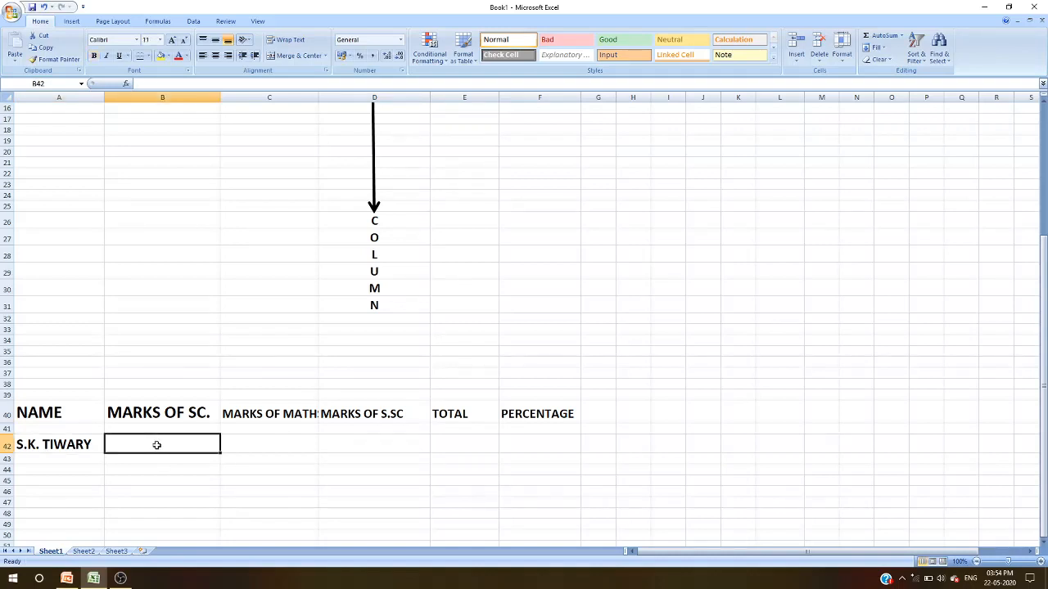
key("Left")
left_click(156, 444)
key("Left")
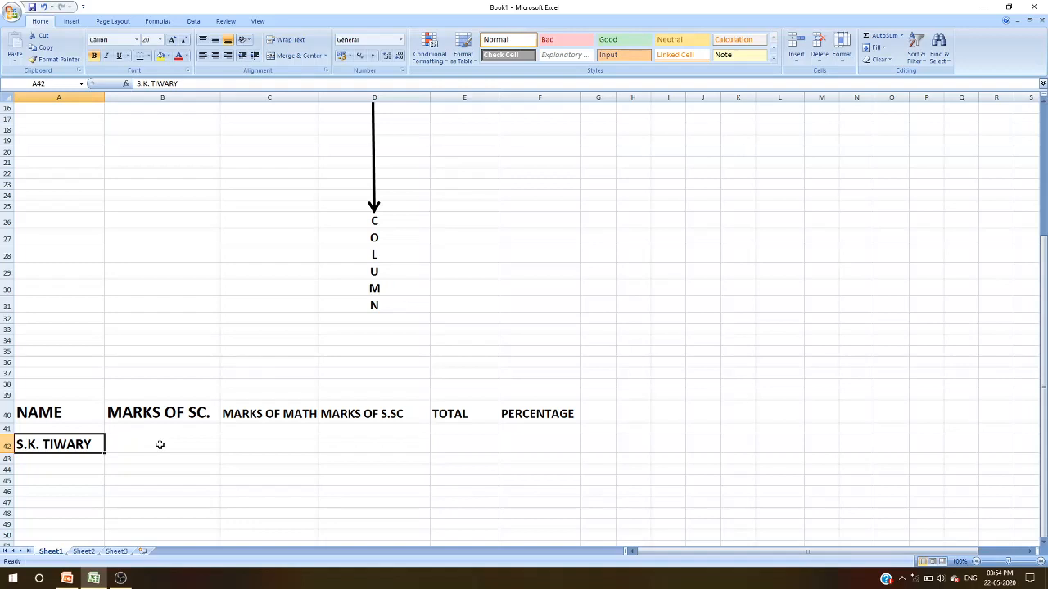
left_click(158, 514)
- Enter the marks 70, 80 and 90 for science, maths and social science in the student's row
left_click(131, 438)
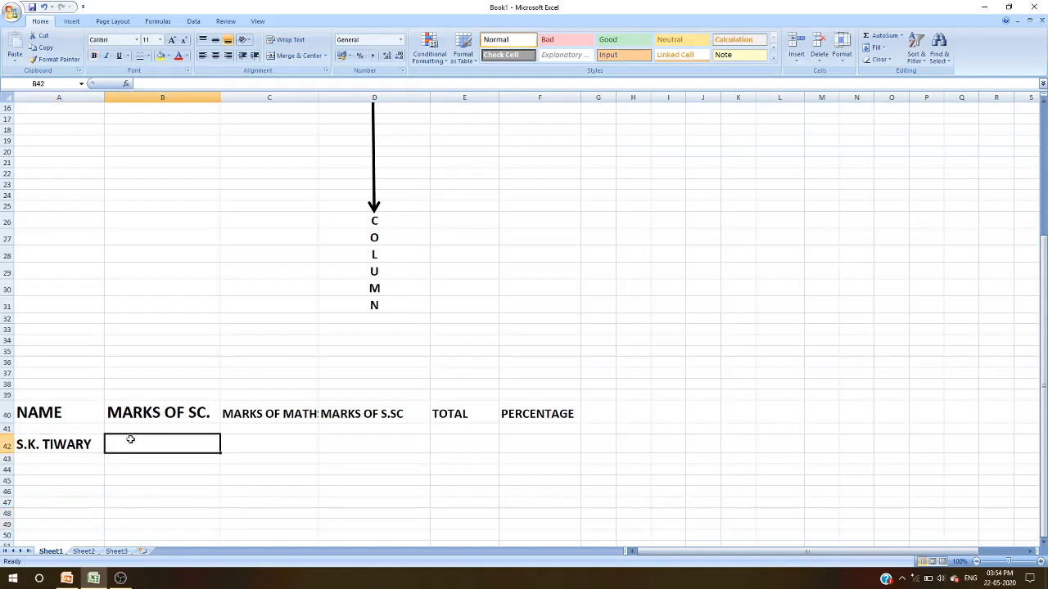
type("70")
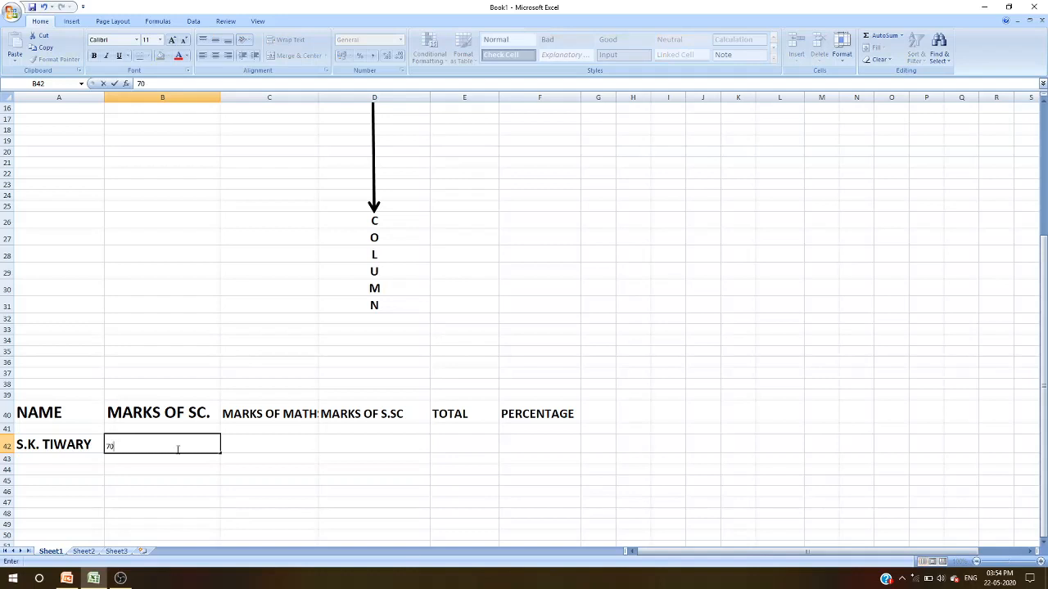
left_click(234, 445)
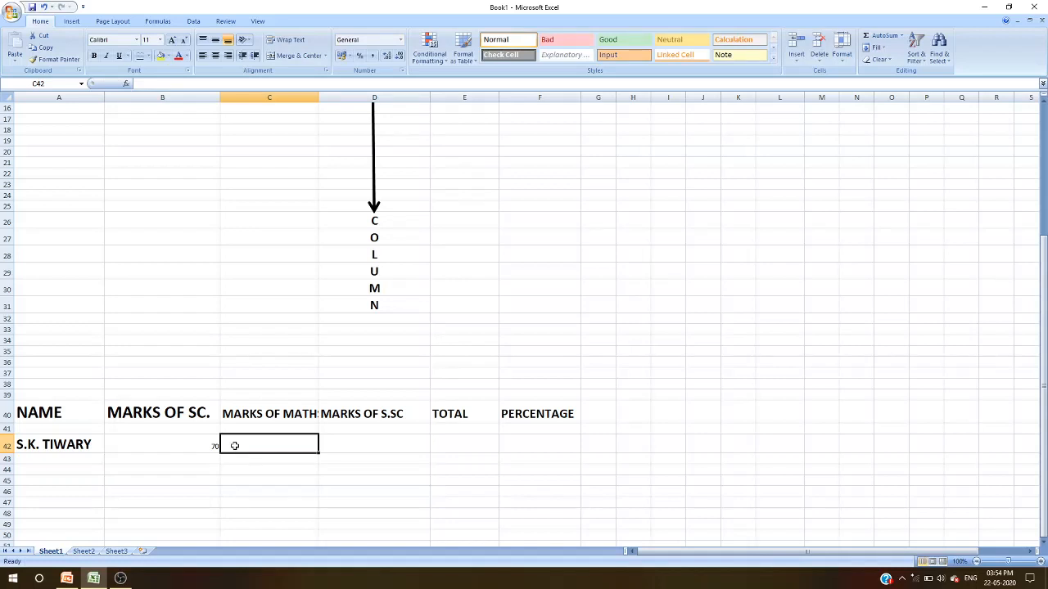
type("80")
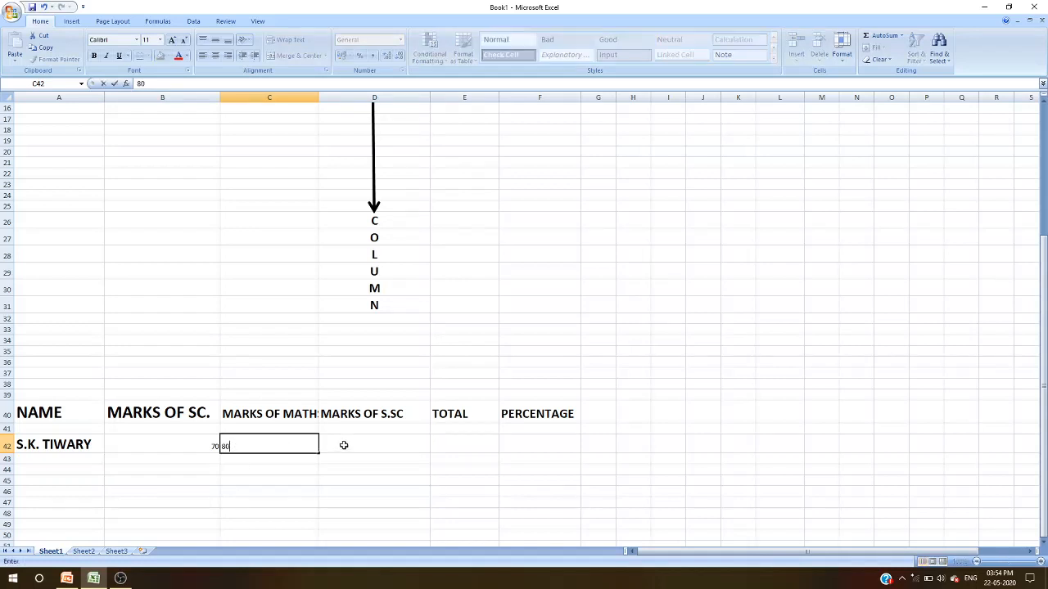
left_click(337, 442)
type("90")
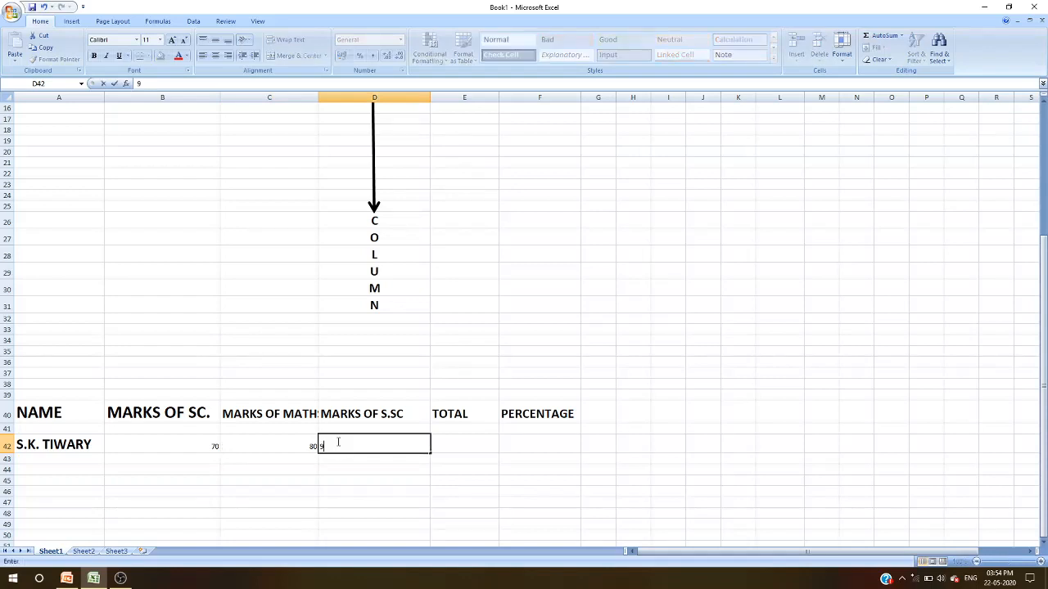
left_click(476, 442)
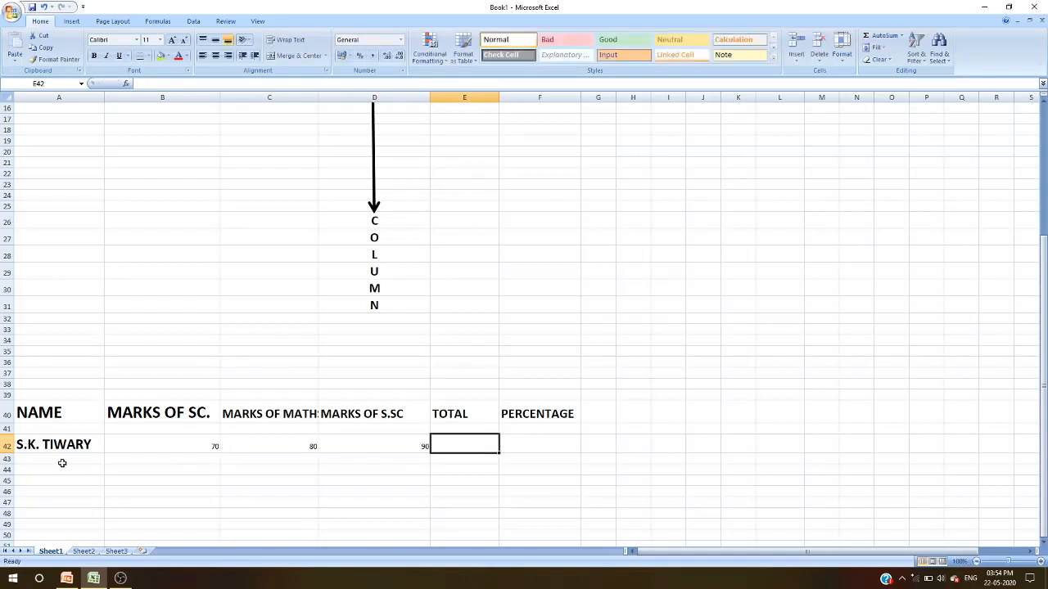
- Enlarge the three marks' font to 18 and make them bold
left_click(165, 446)
left_click_drag(165, 446, 365, 444)
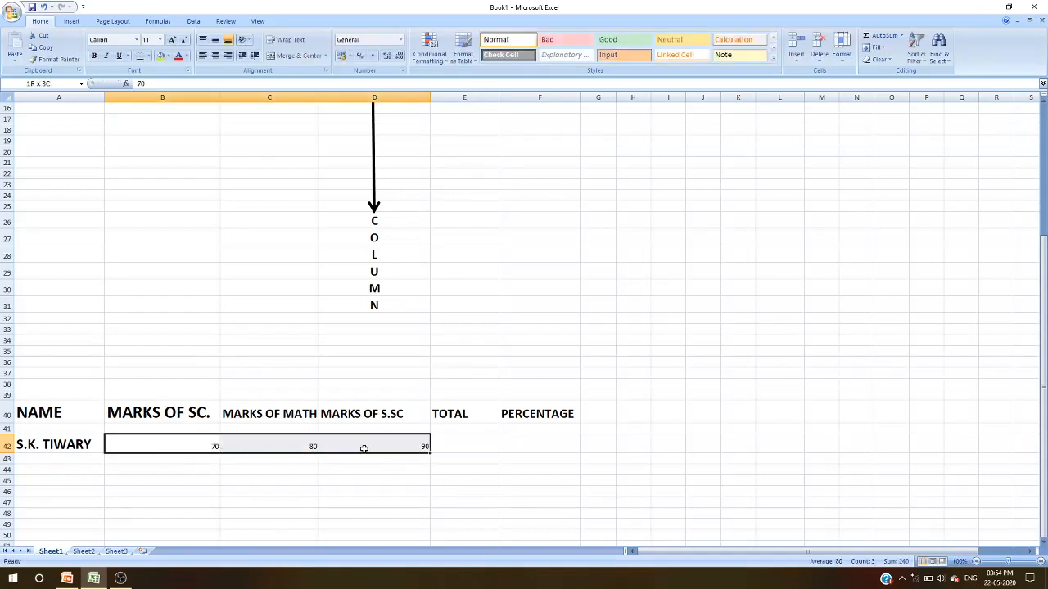
left_click(172, 39)
left_click(172, 39)
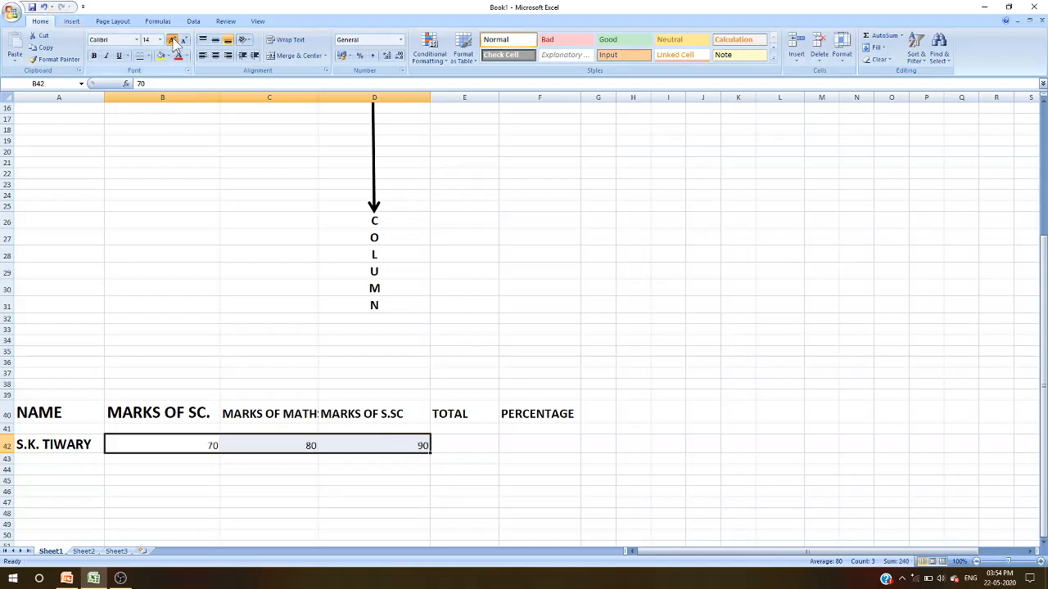
left_click(172, 41)
left_click(173, 40)
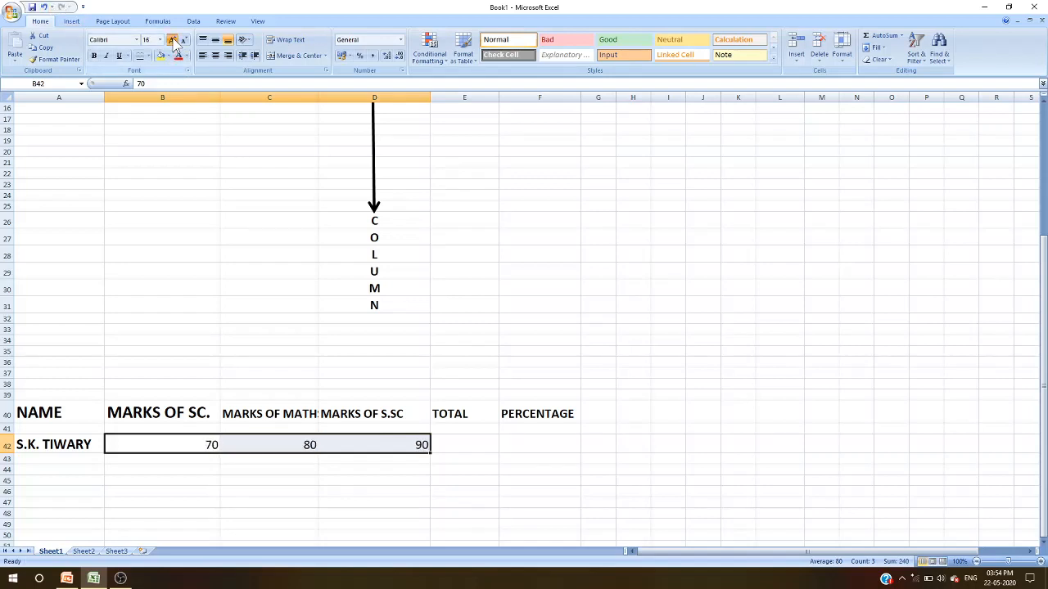
left_click(95, 56)
left_click(471, 482)
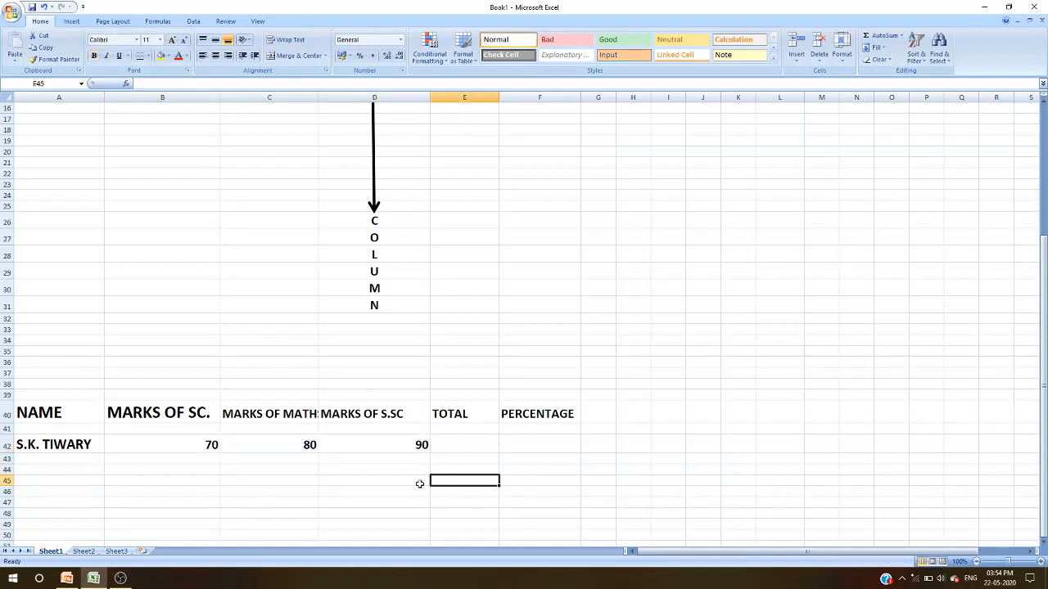
- Sum the three marks into the total cell with AutoSum
left_click_drag(161, 443, 386, 442)
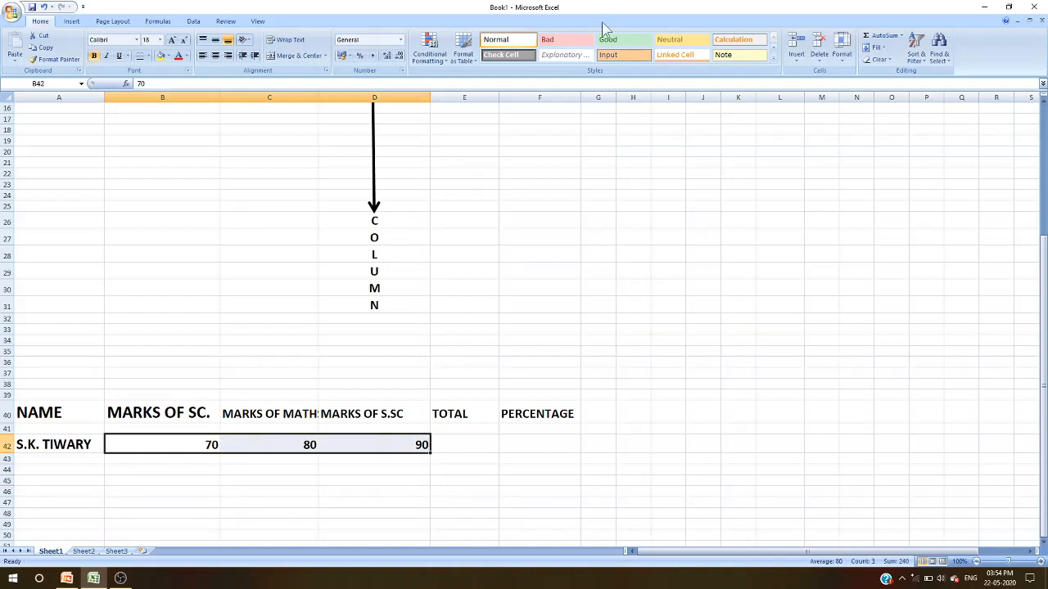
left_click(879, 37)
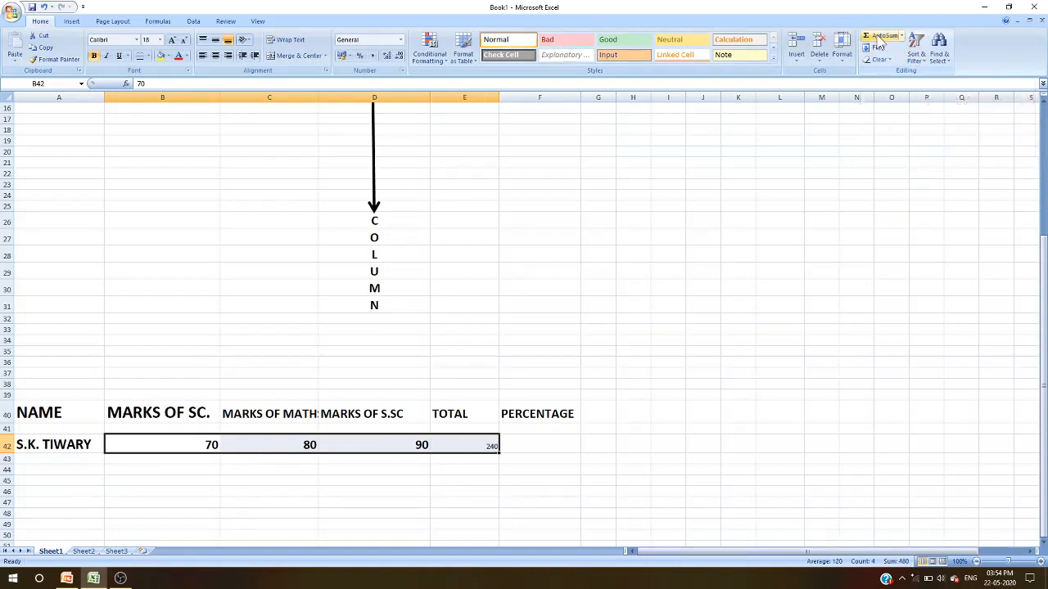
- Enlarge the total's font to 22 and make it bold
left_click(483, 443)
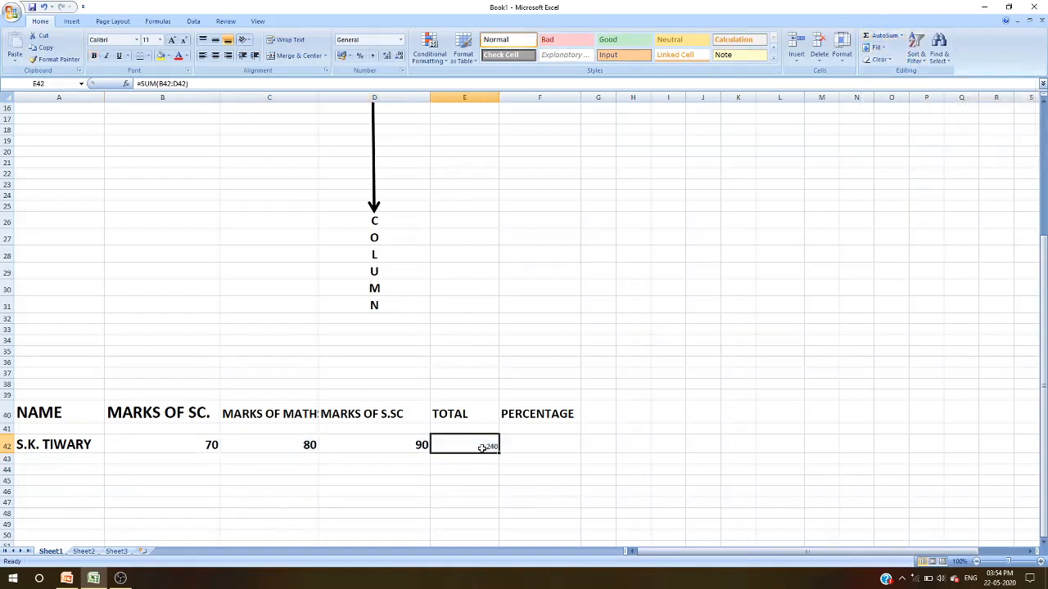
left_click(172, 40)
left_click(172, 40)
left_click(172, 41)
left_click(172, 40)
left_click(172, 40)
left_click(172, 40)
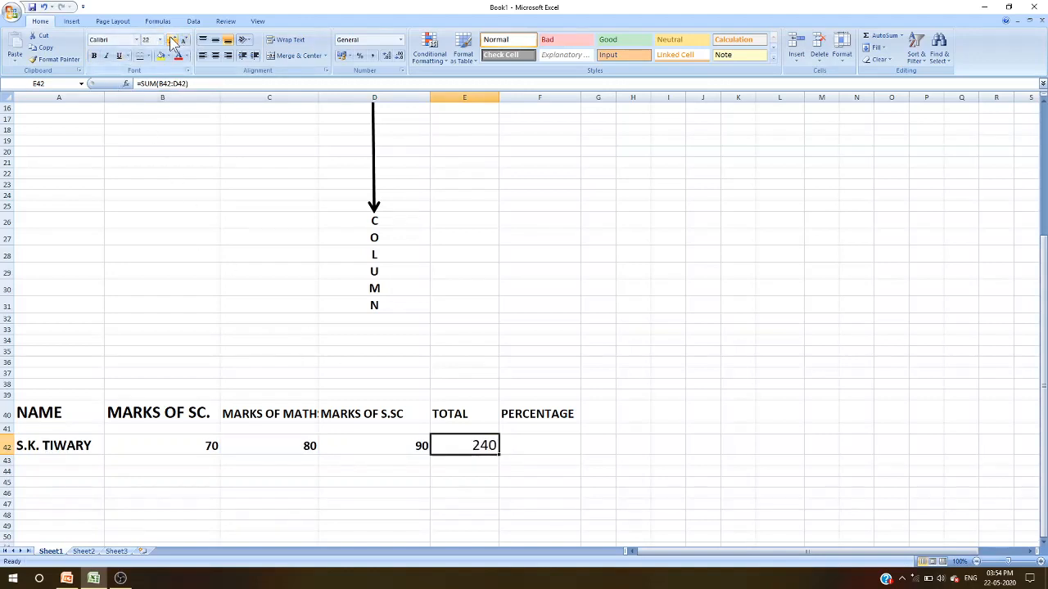
left_click(93, 55)
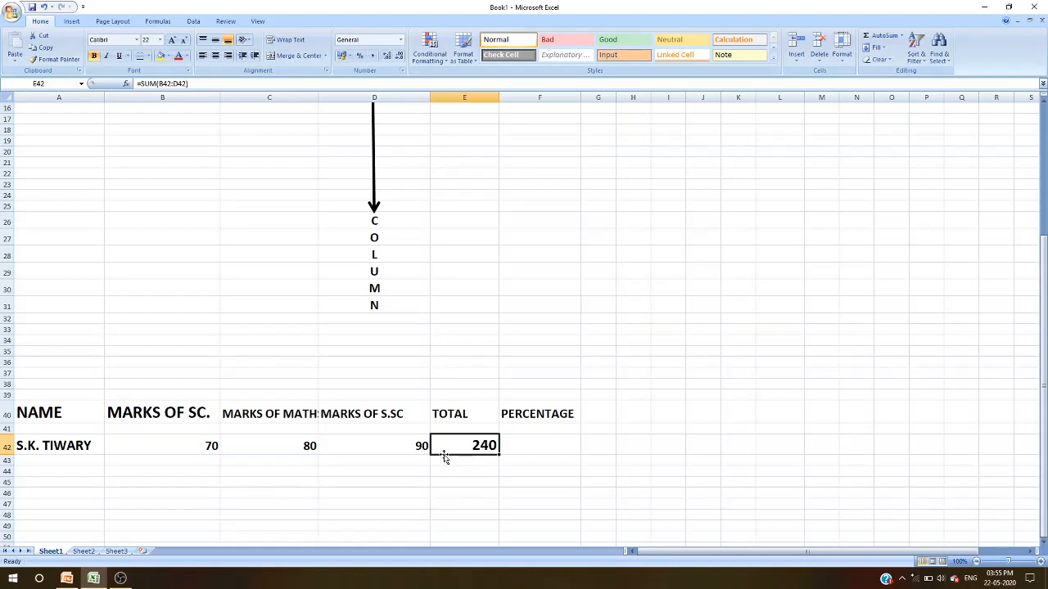
- Enter the formula =(E42*100)/300 in the student's percentage cell
left_click(548, 440)
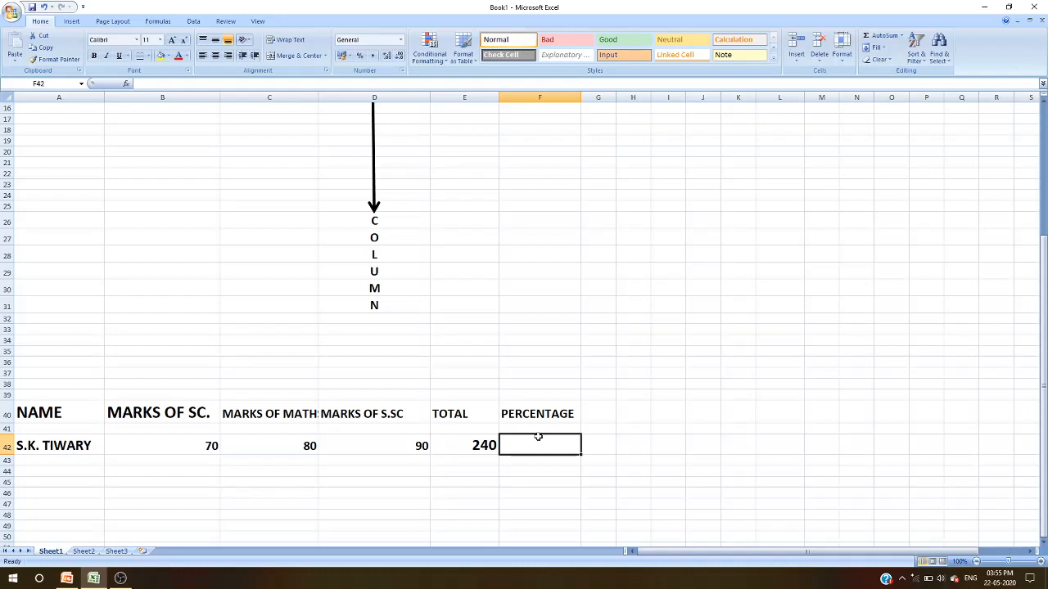
type("=")
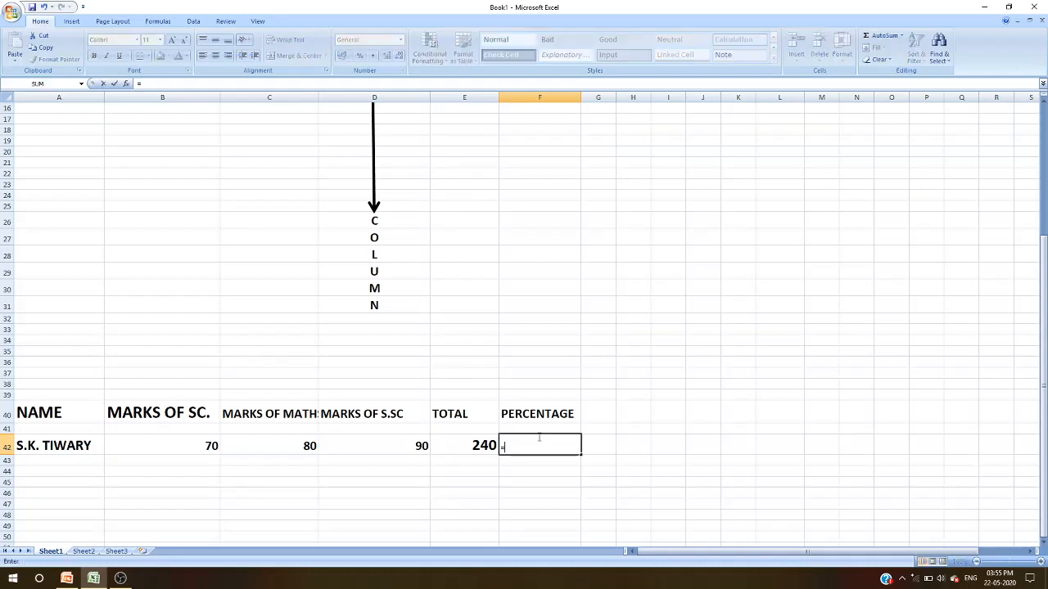
type("(")
left_click(480, 446)
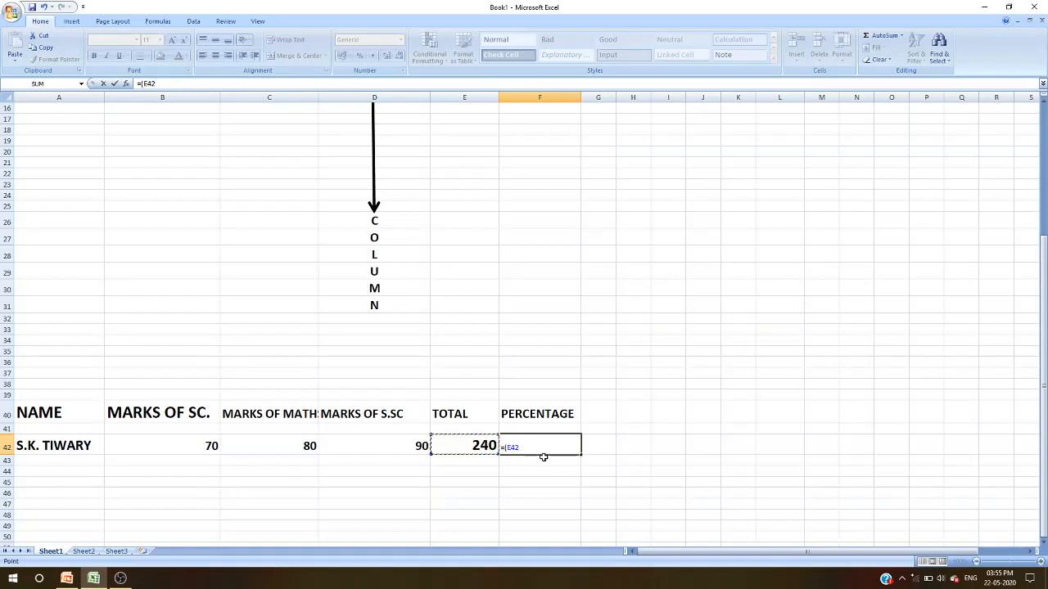
type("*100")
type("32")
key("BackSpace")
type("00")
key("Return")
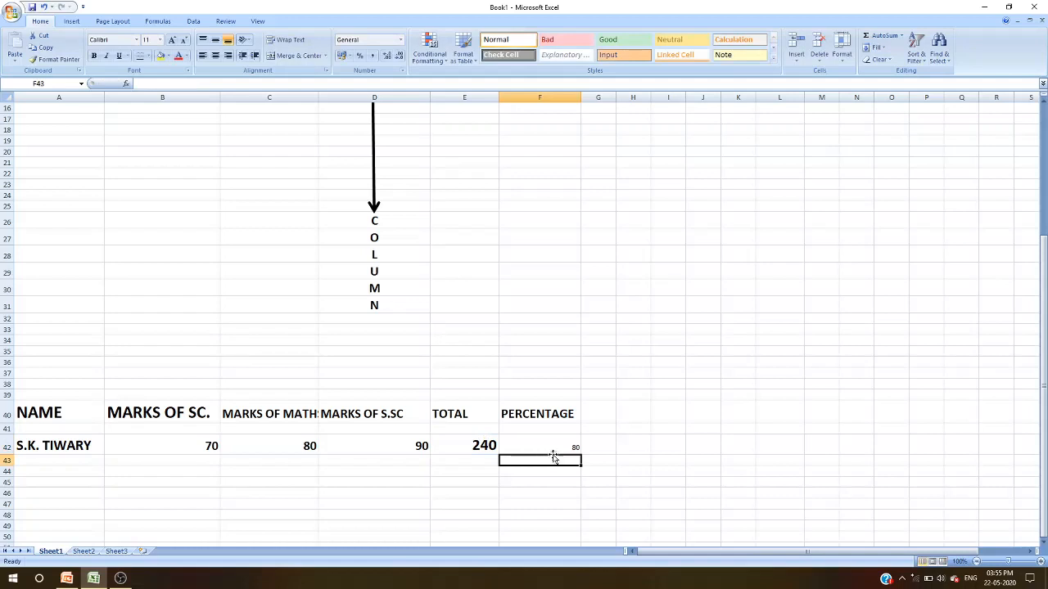
- Make the percentage bold and enlarge its font
left_click(549, 445)
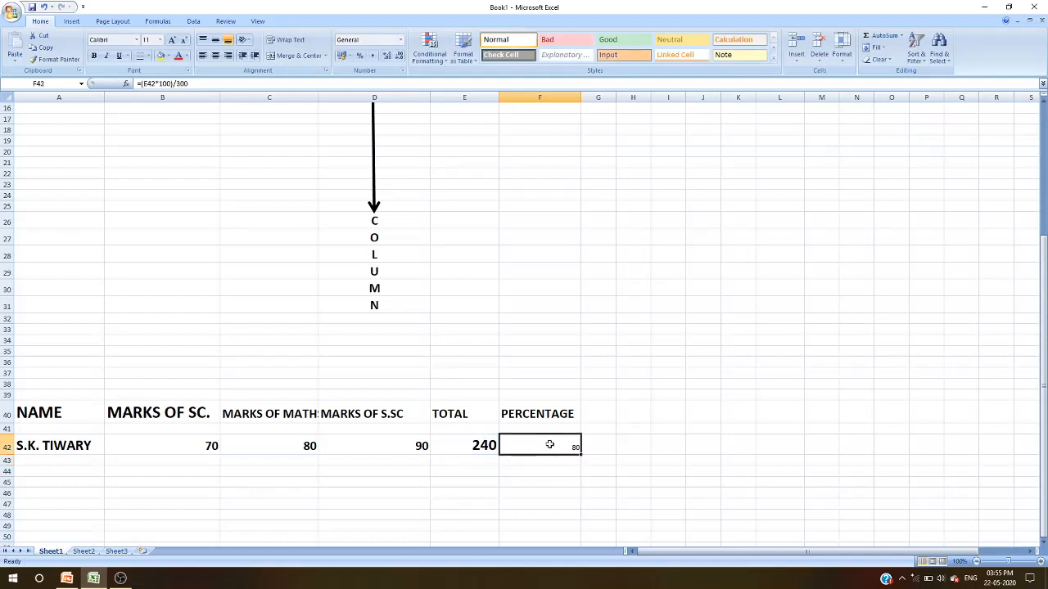
left_click(95, 56)
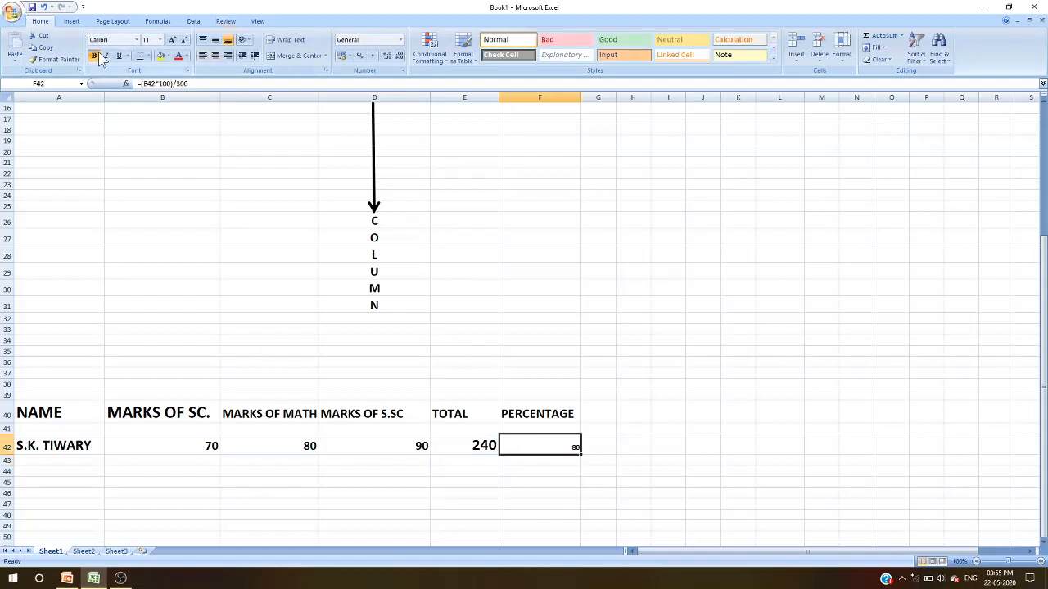
left_click(173, 40)
left_click(173, 40)
left_click(173, 40)
left_click(173, 40)
left_click(172, 40)
left_click(173, 40)
left_click(172, 40)
left_click(173, 40)
left_click(173, 40)
left_click(173, 40)
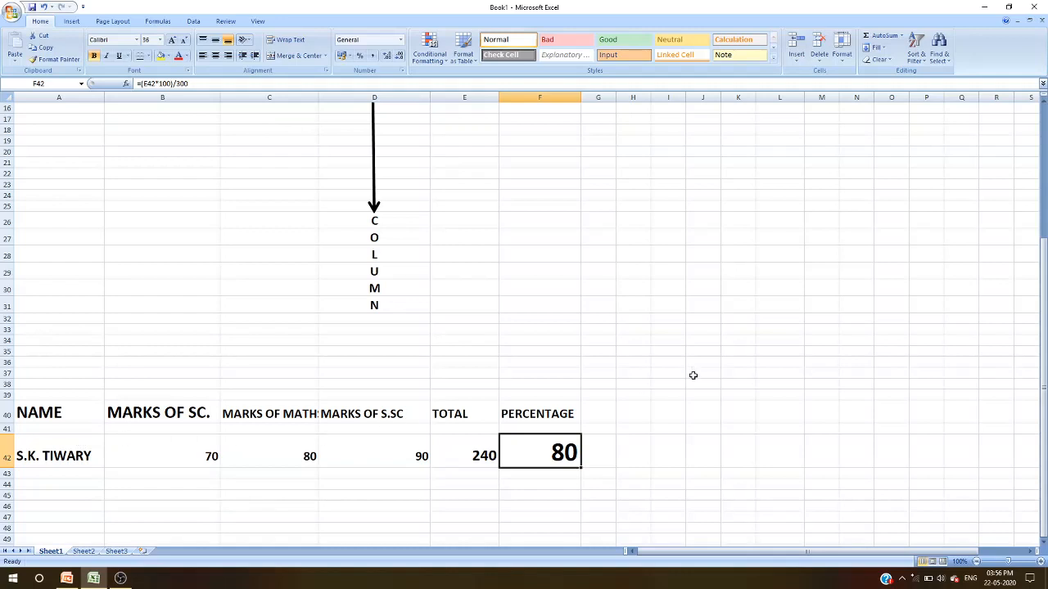
left_click(225, 22)
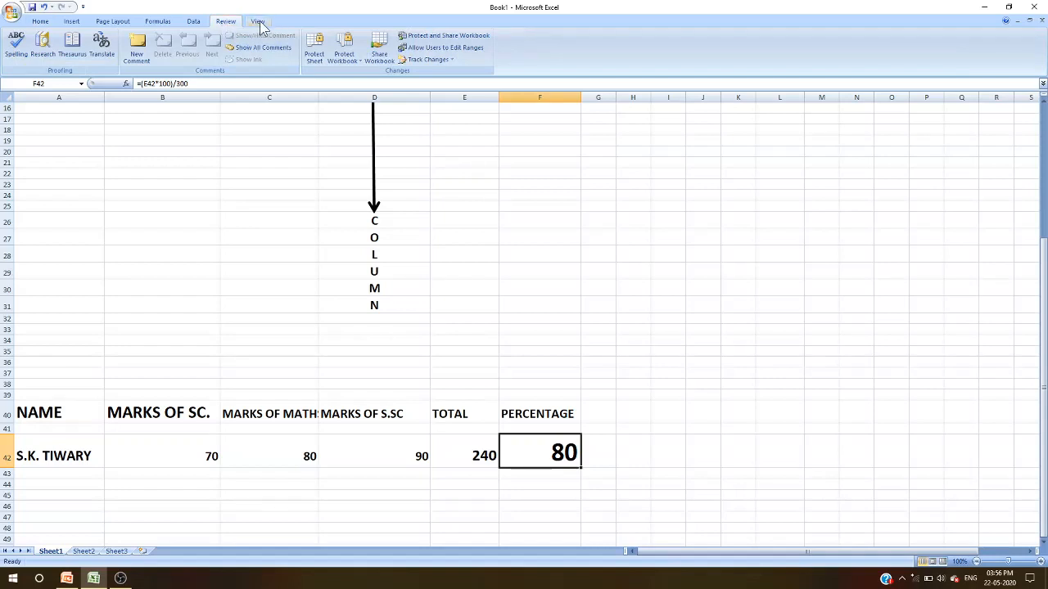
left_click(258, 22)
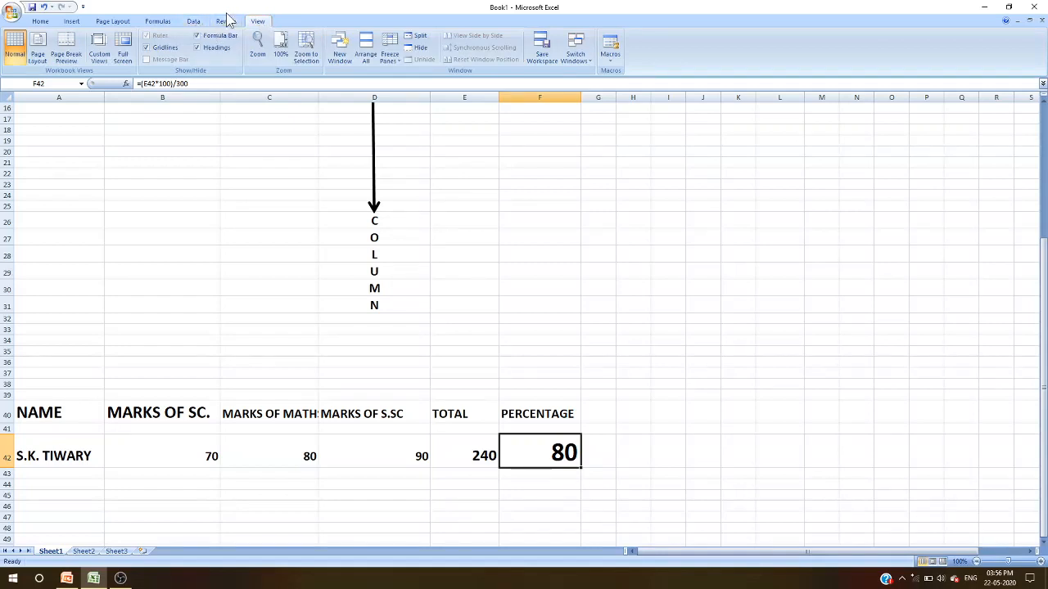
left_click(226, 22)
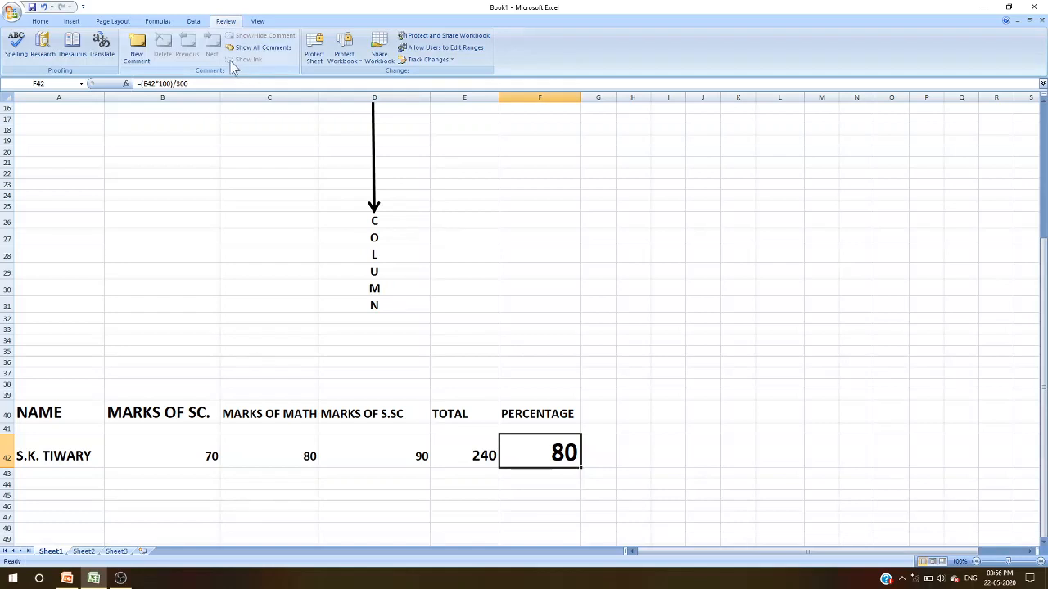
- Enter a second student's name in row 43 with marks 72, 78 and 88
left_click(194, 22)
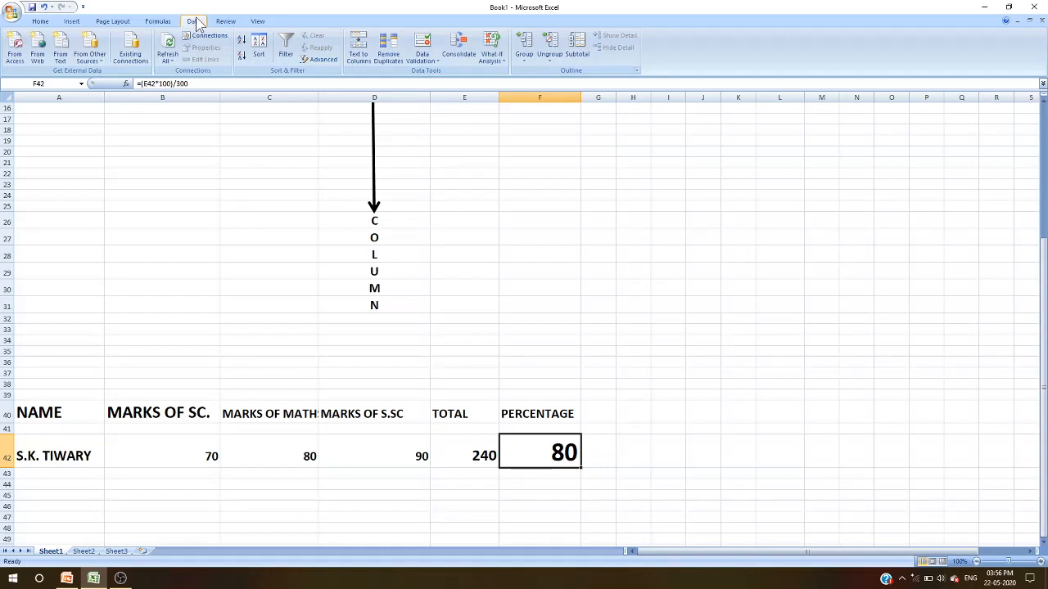
left_click(50, 476)
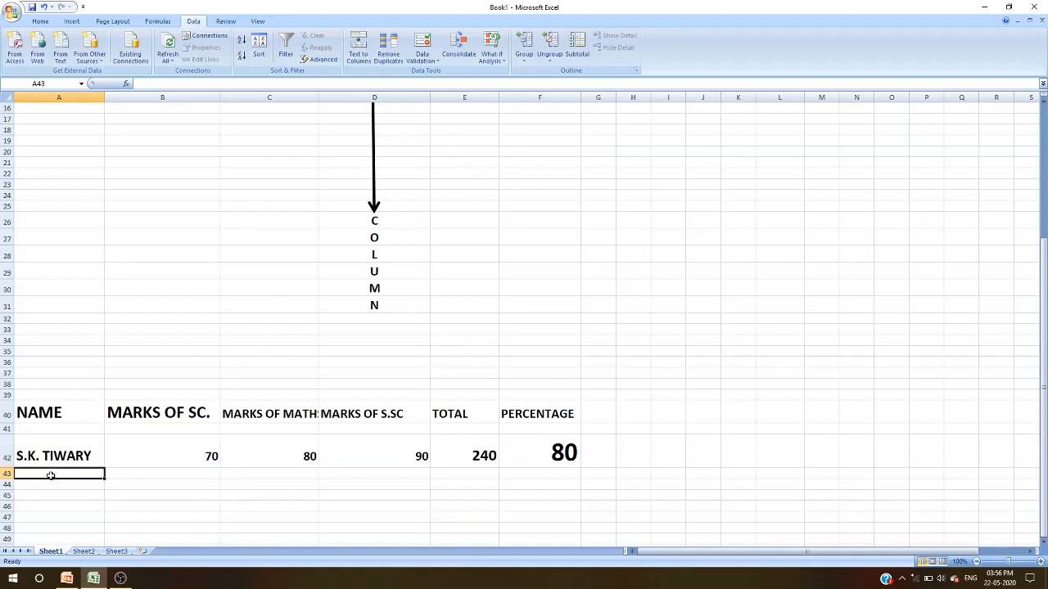
type("MOHAN")
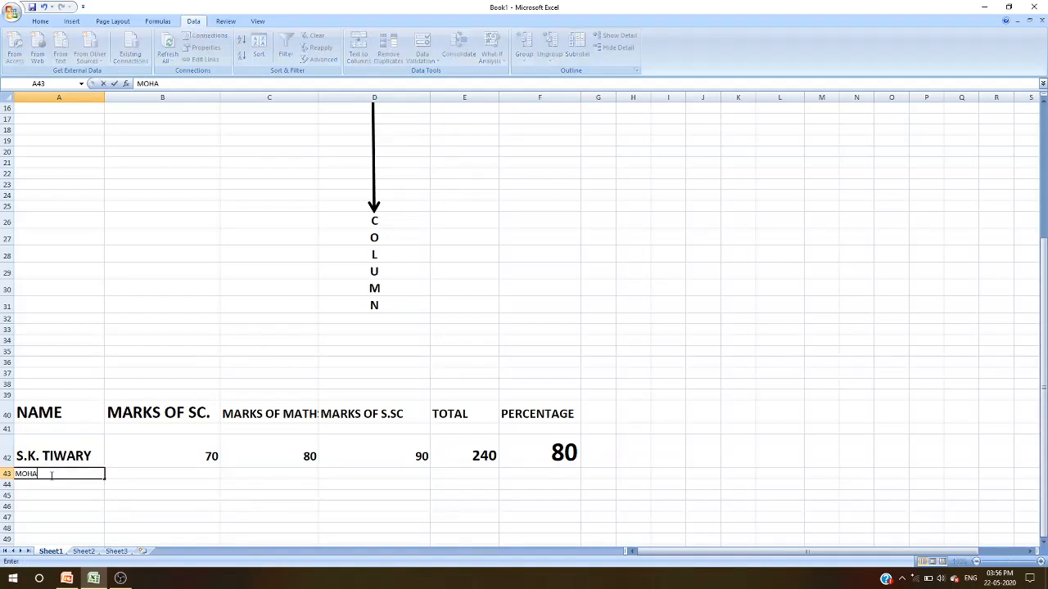
left_click(182, 477)
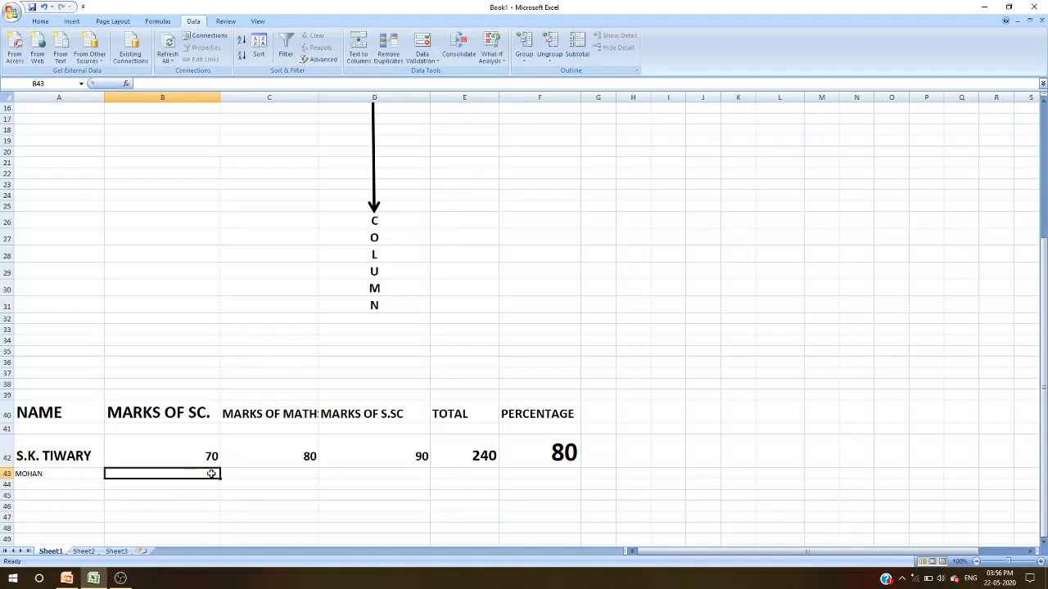
type("72")
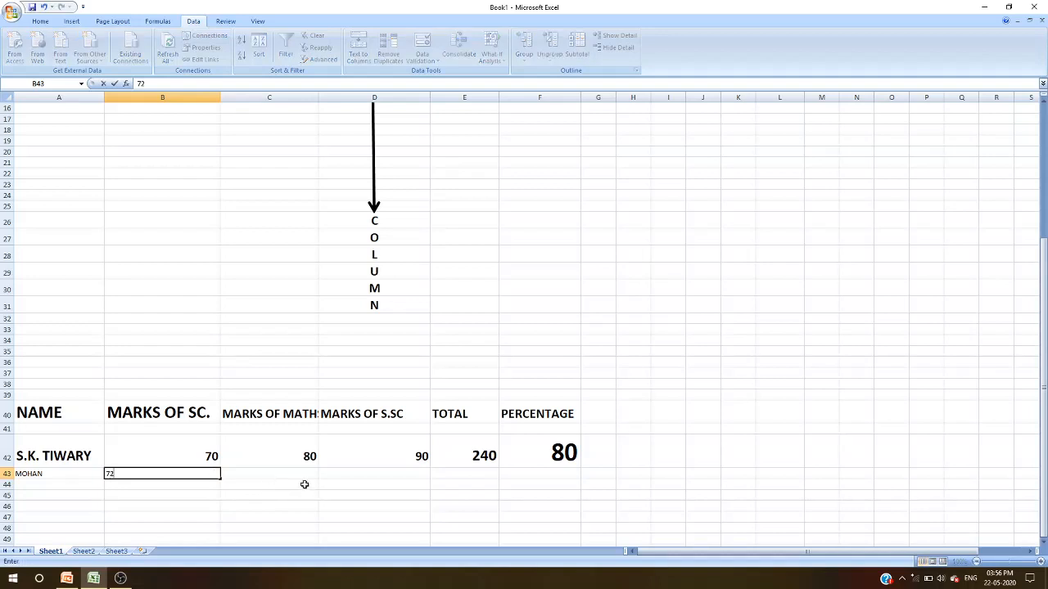
left_click(302, 475)
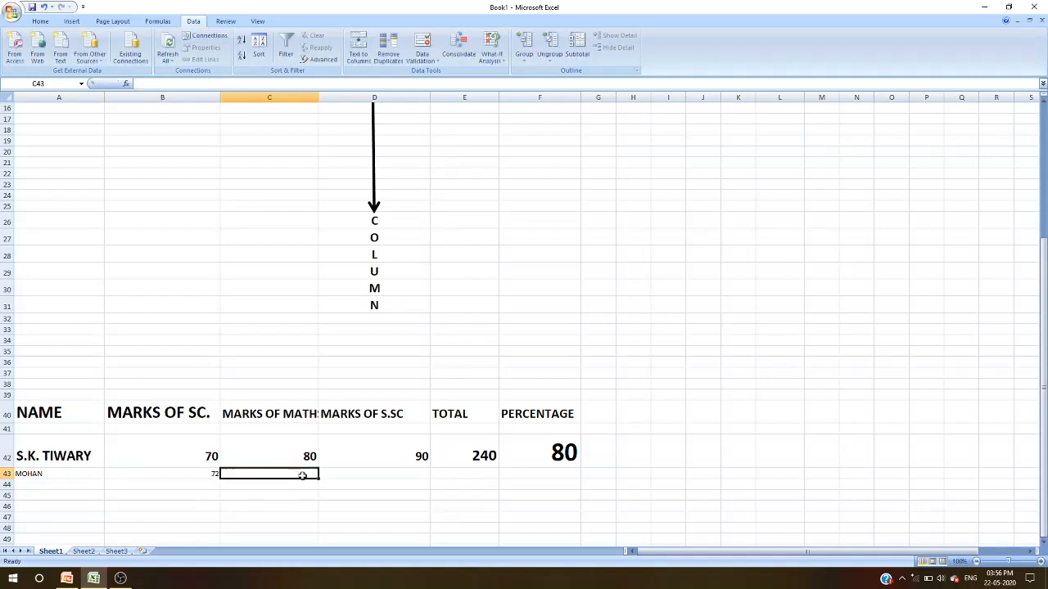
type("7")
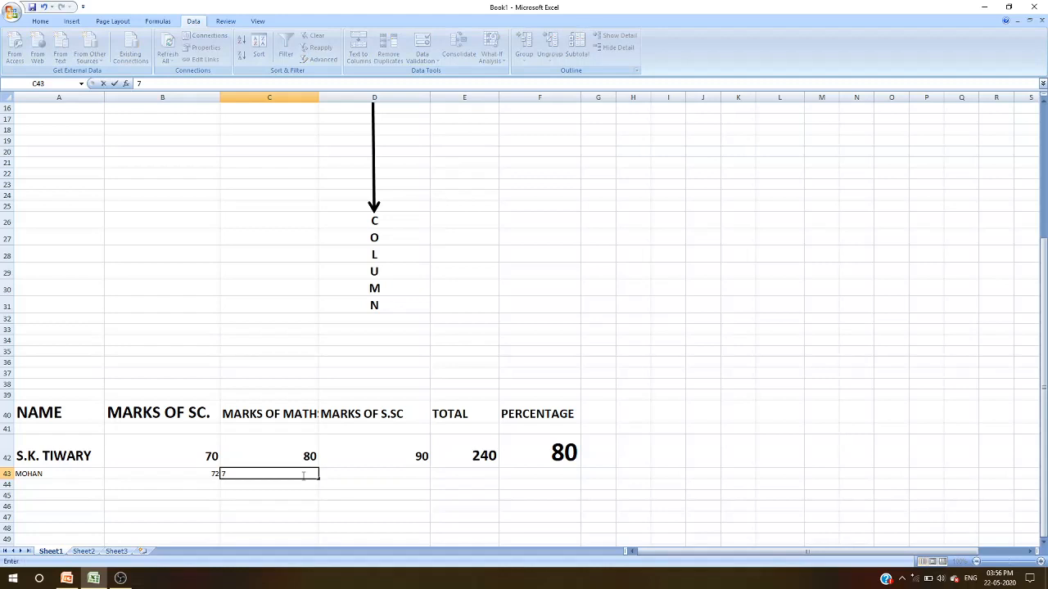
type("8")
left_click(404, 473)
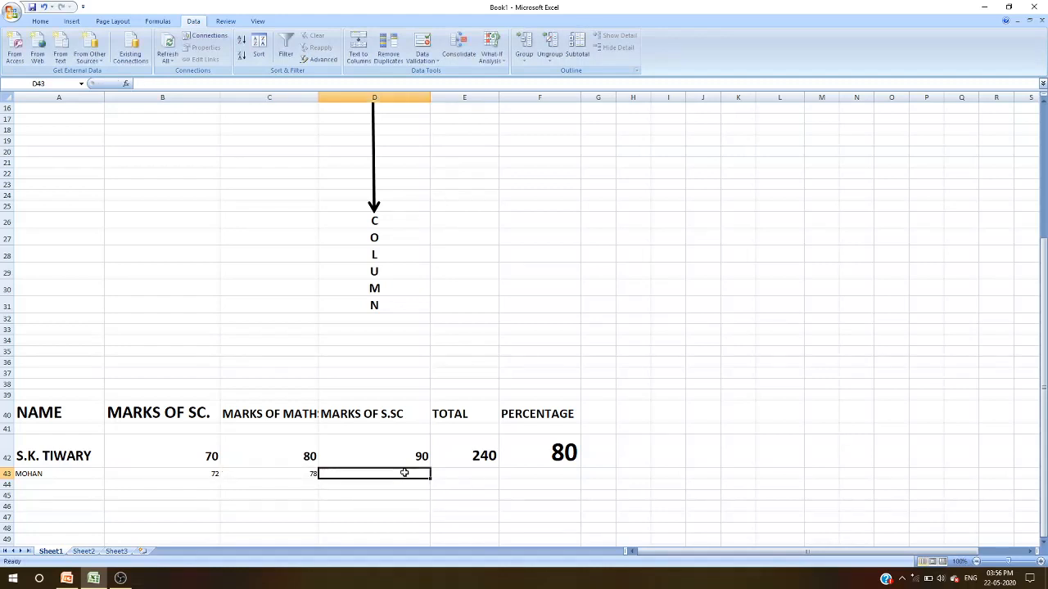
type("88")
- Enter a third student's name in the next row
left_click(402, 503)
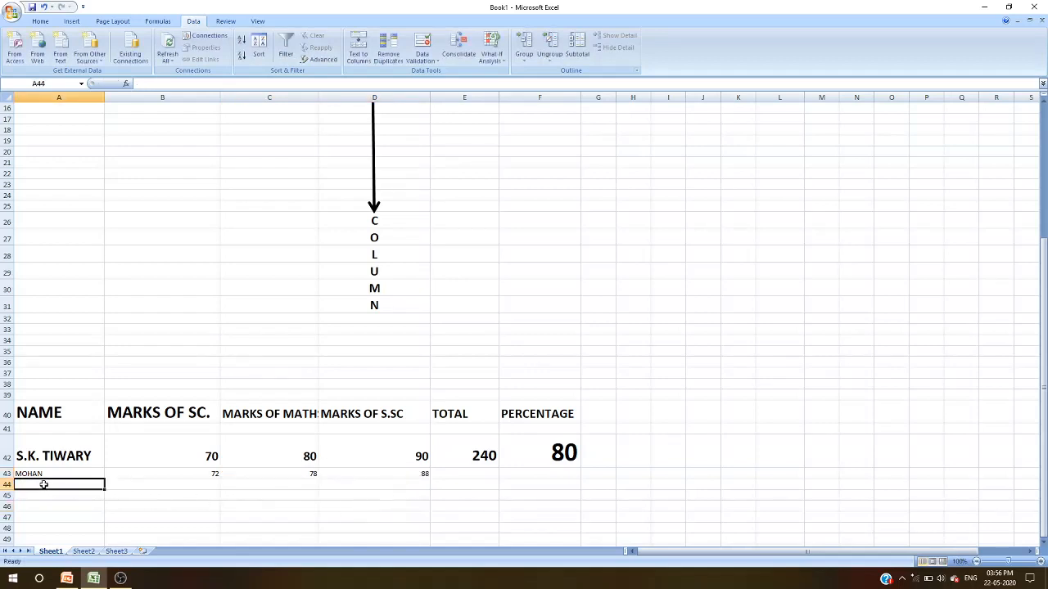
type("RA")
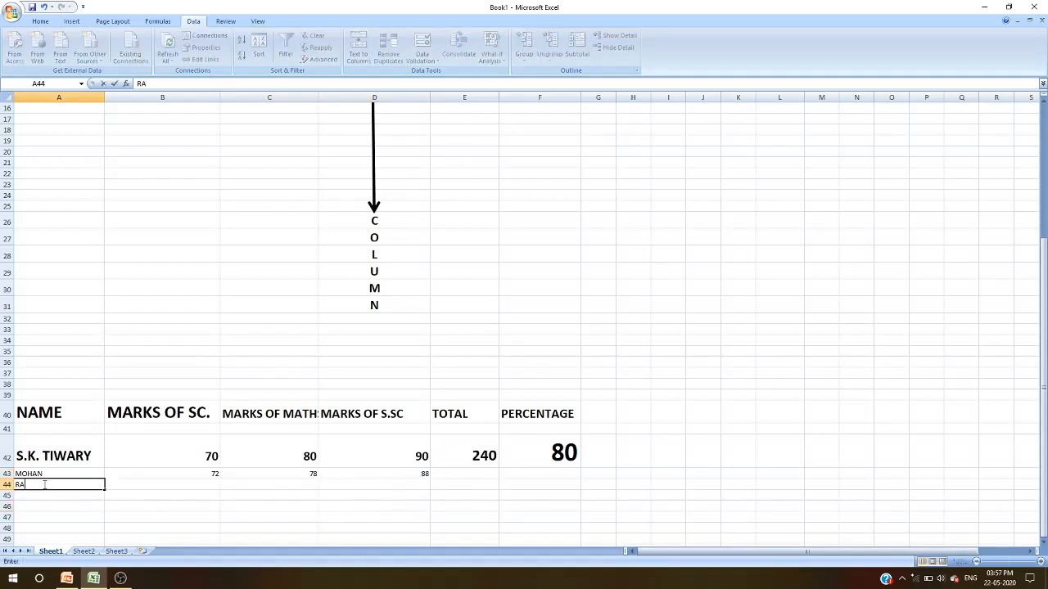
type("VI")
left_click(193, 488)
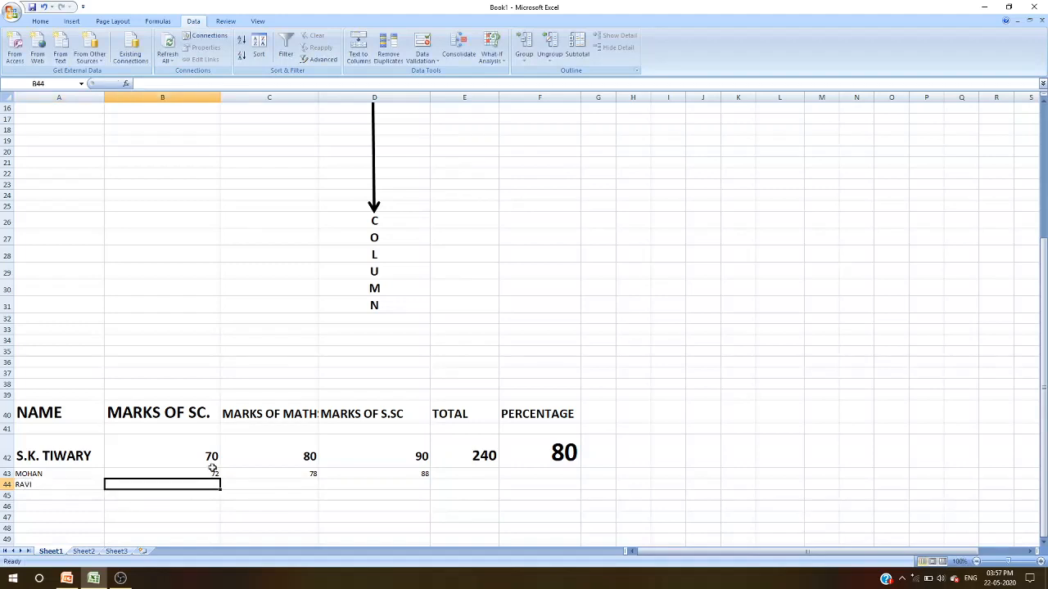
- AutoFill the science, maths and social science marks down to row 48 from the first two rows
left_click_drag(211, 459, 210, 481)
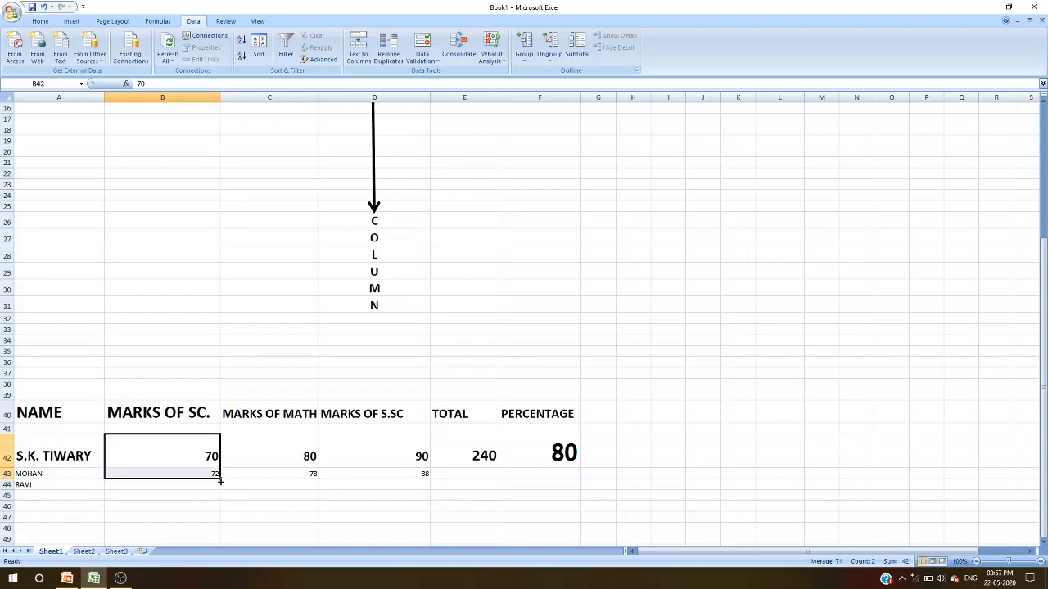
left_click_drag(220, 481, 203, 500)
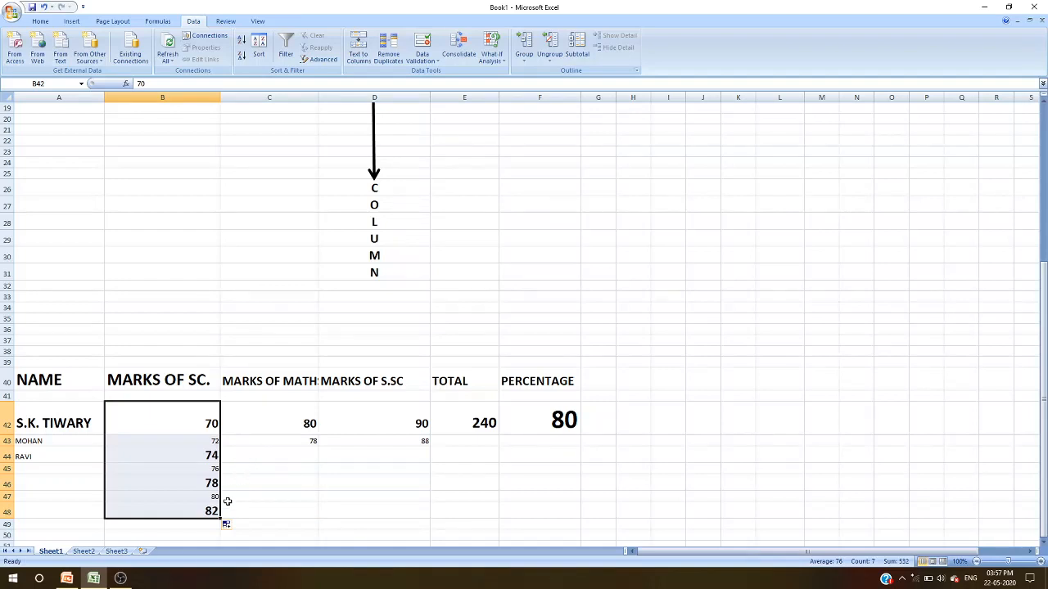
left_click_drag(309, 424, 314, 442)
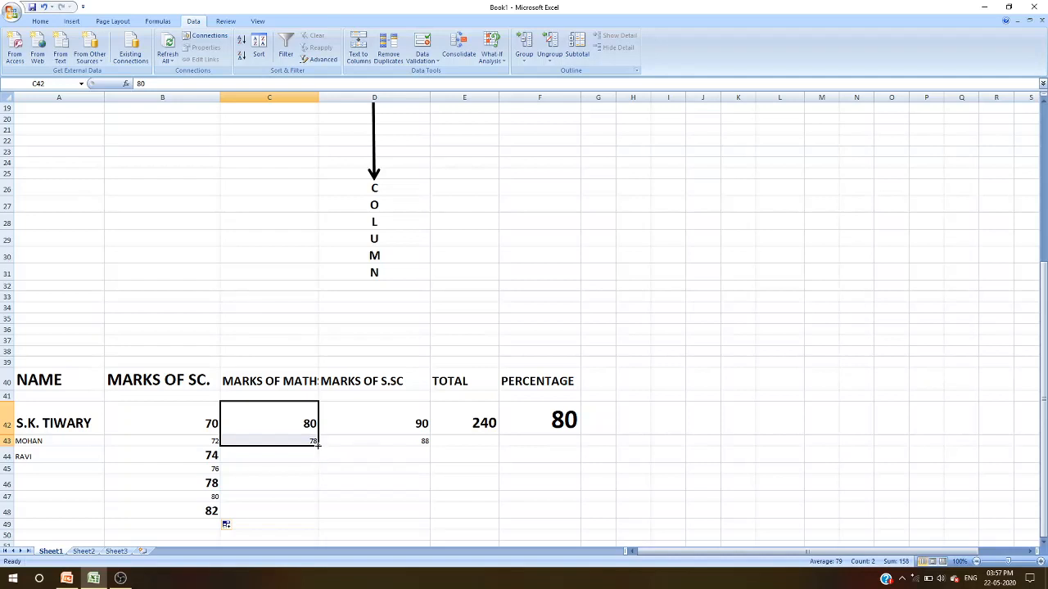
left_click_drag(319, 445, 315, 512)
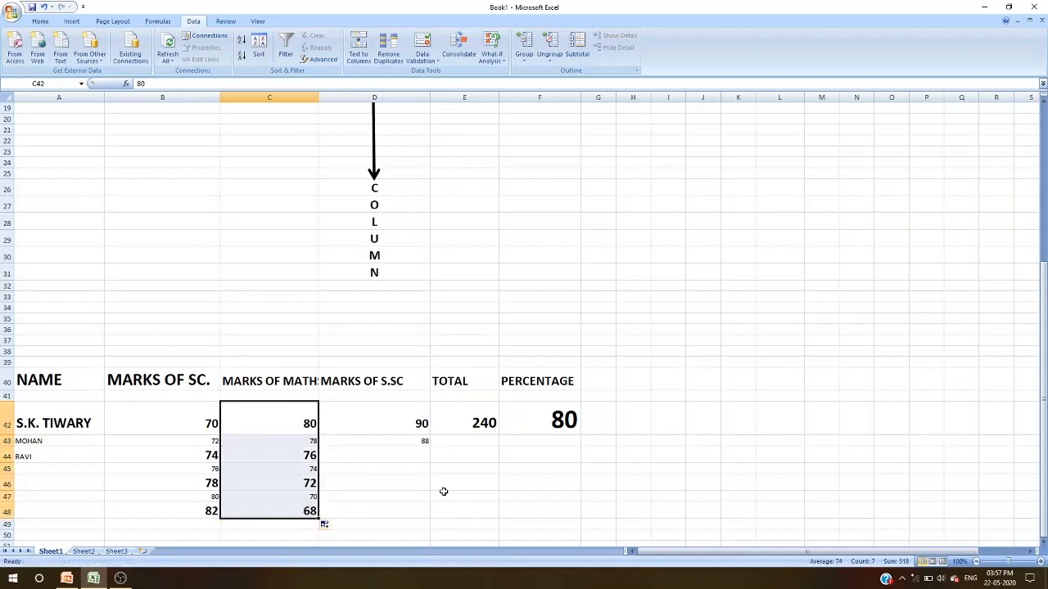
left_click_drag(421, 424, 424, 517)
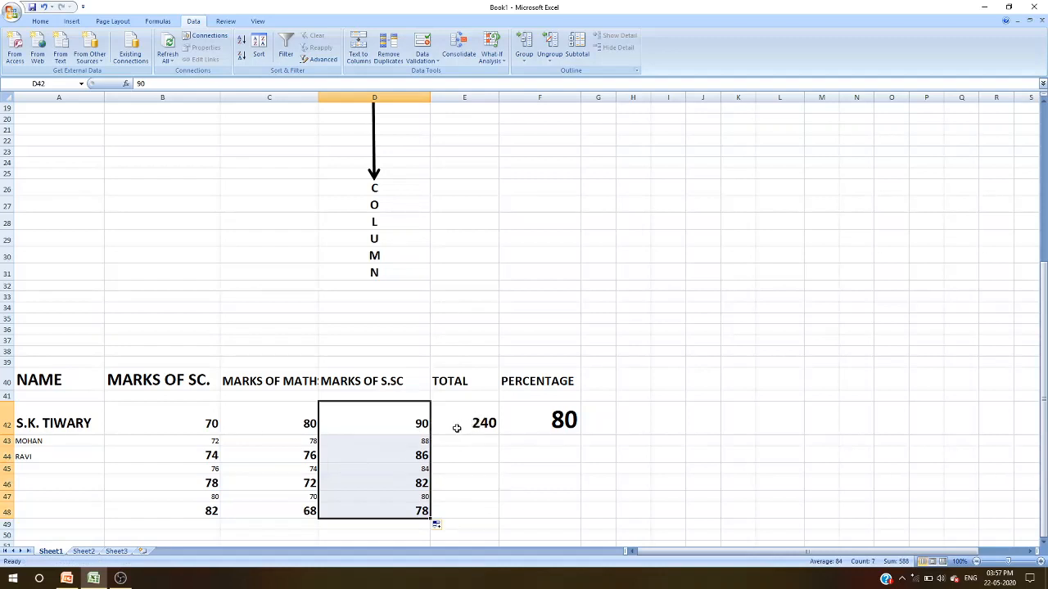
- Copy the total formula down the column to row 48 with AutoFill
mouse_move(456, 425)
left_mouse_down()
mouse_move(402, 435)
mouse_move(456, 422)
left_mouse_up()
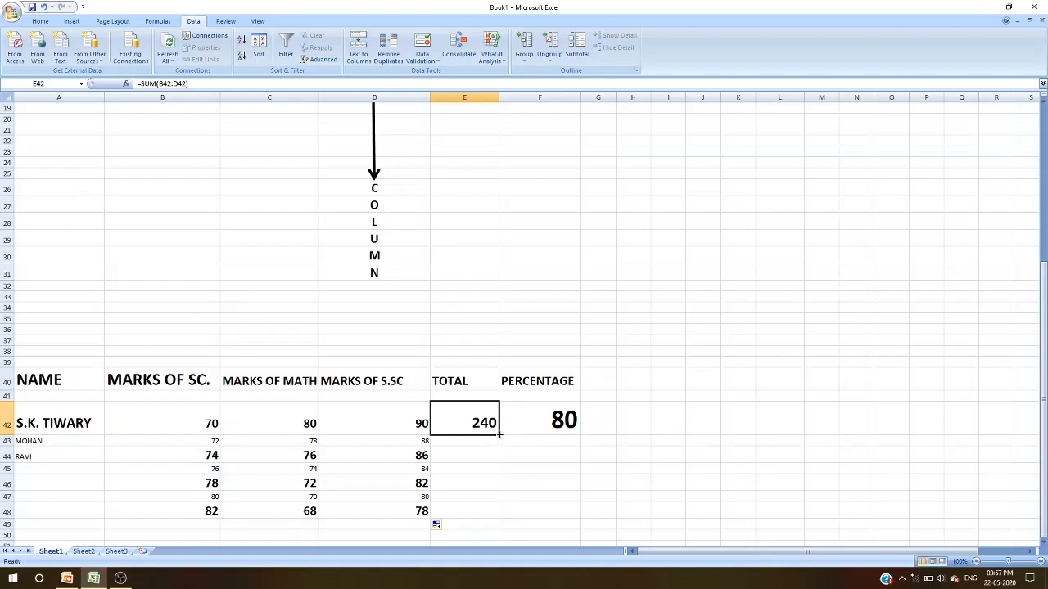
left_click_drag(498, 435, 493, 517)
scroll(568, 500, "up", 3)
scroll(565, 501, "down", 4)
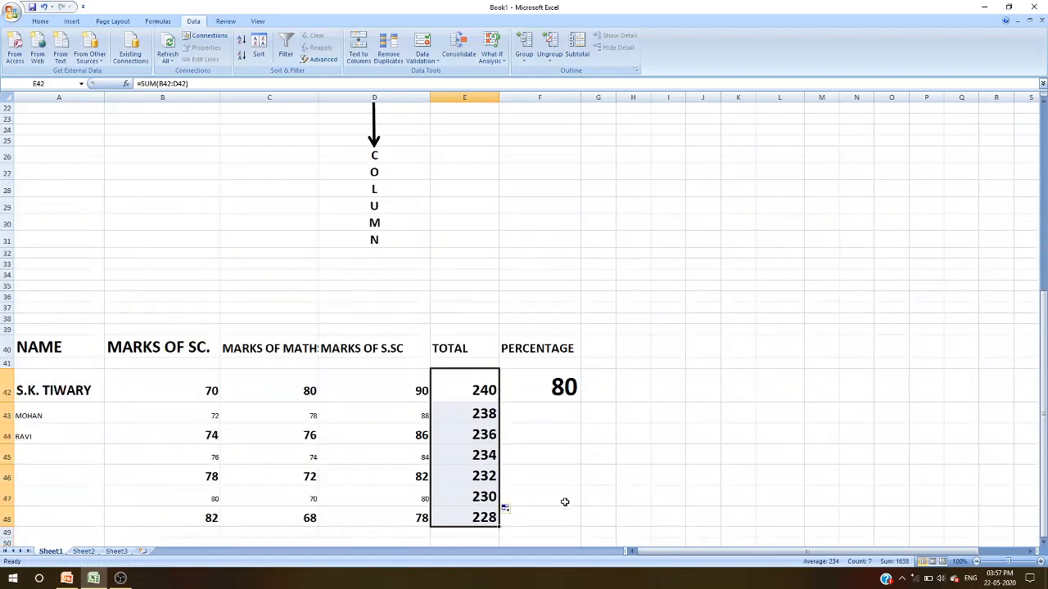
- Copy the percentage formula down the column to row 48 with AutoFill
left_click(562, 386)
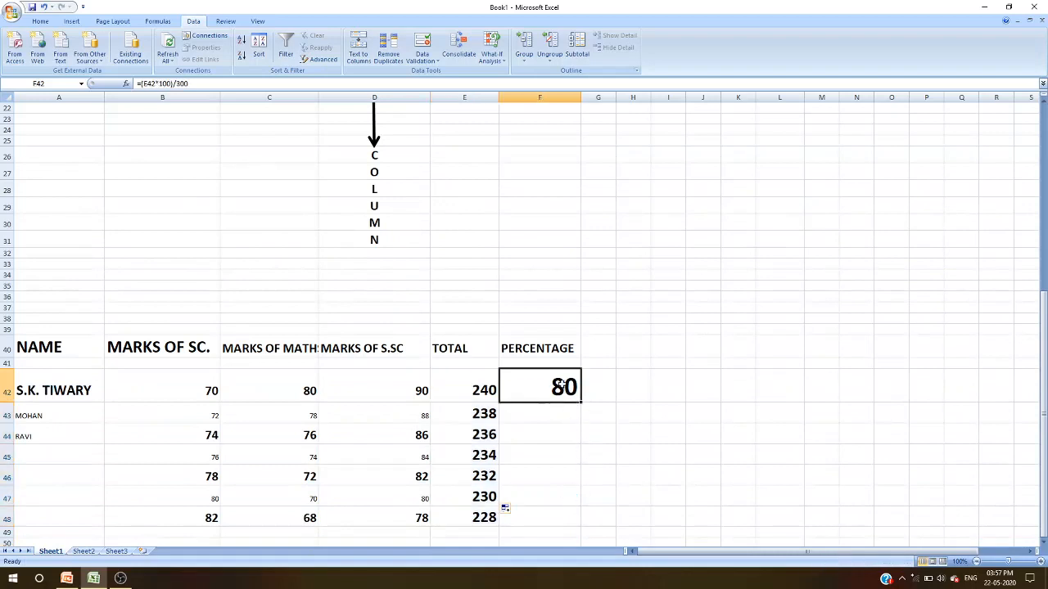
left_click_drag(579, 401, 581, 530)
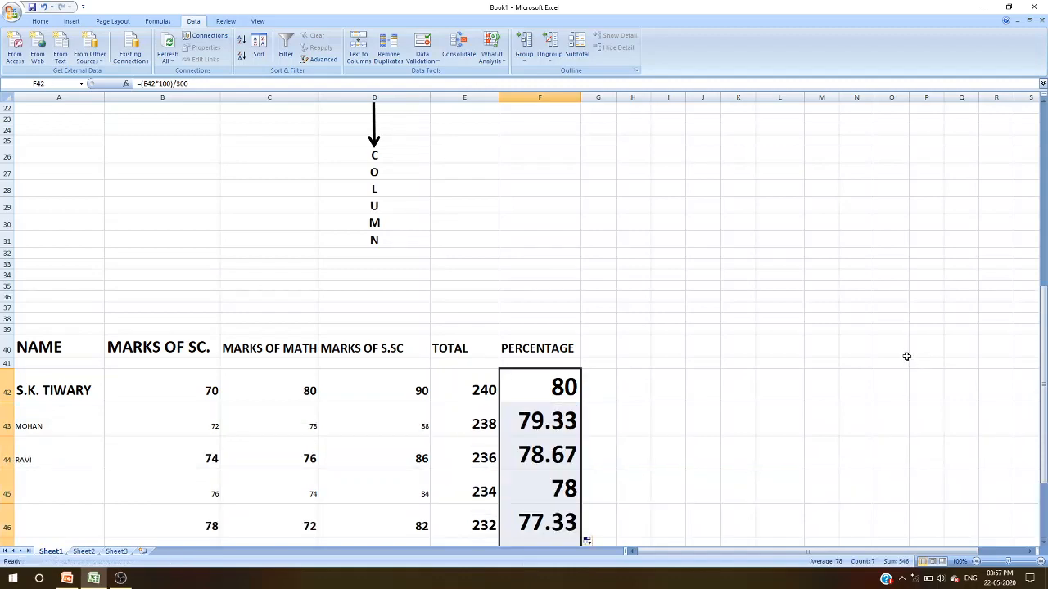
scroll(847, 347, "up", 2)
scroll(846, 343, "down", 7)
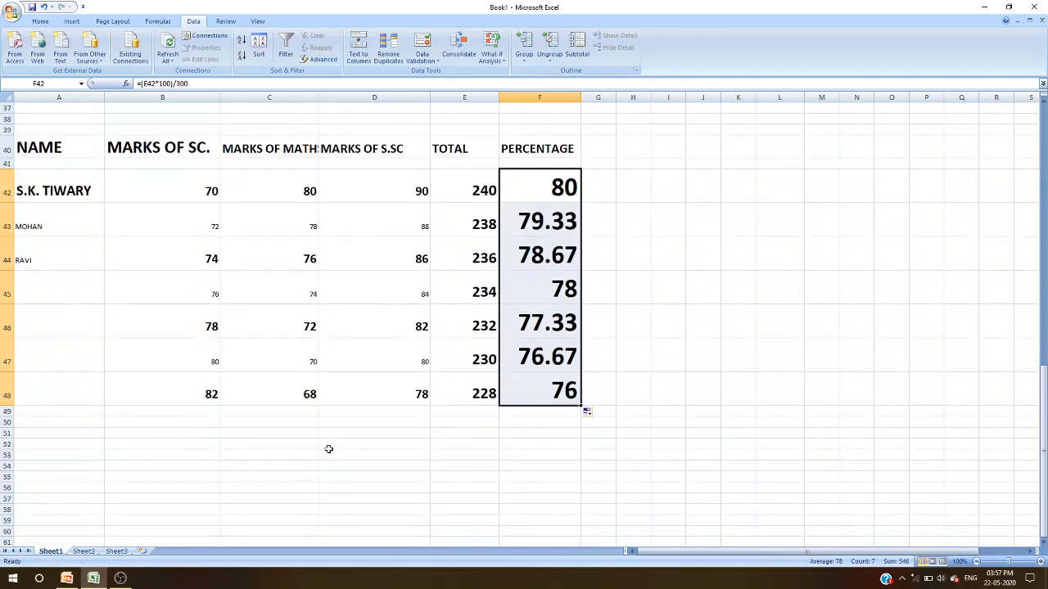
- Enter SUNDAY and MONDAY in the first two cells below the name column
left_click(51, 411)
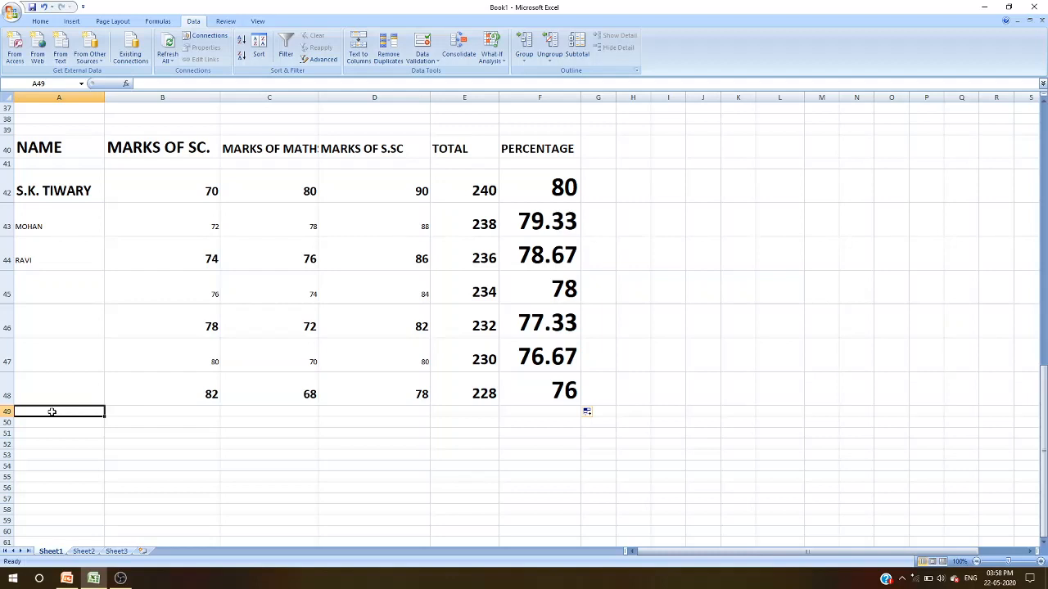
type("SUN")
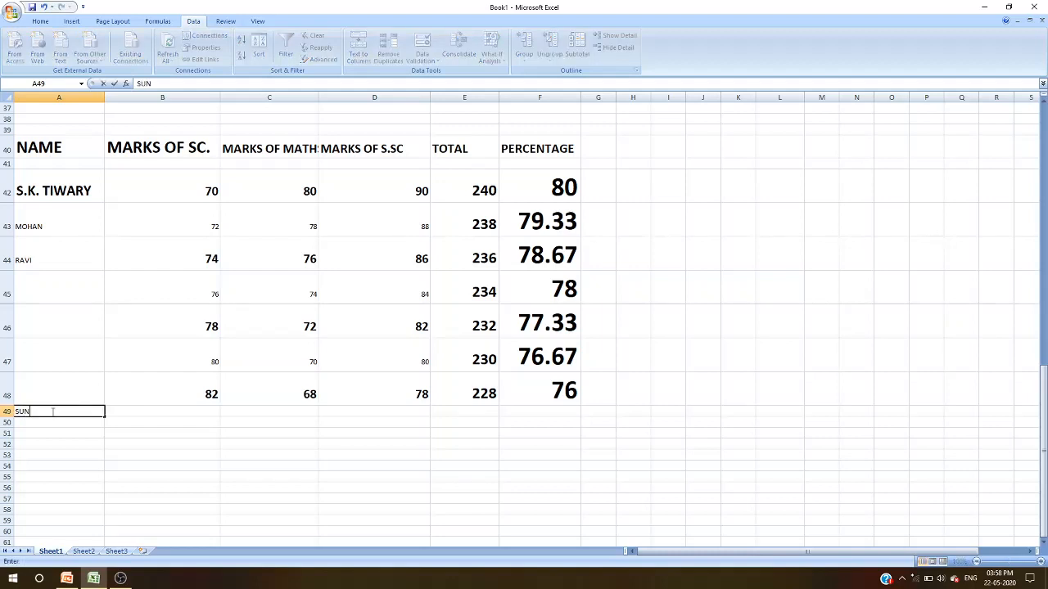
type("DAY")
left_click(40, 423)
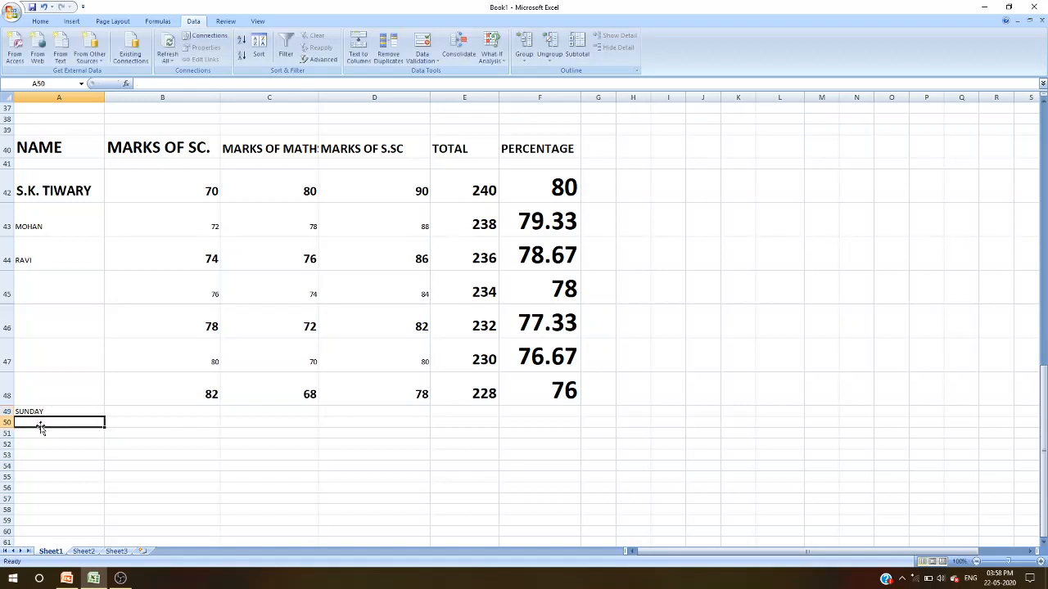
type("MONDA")
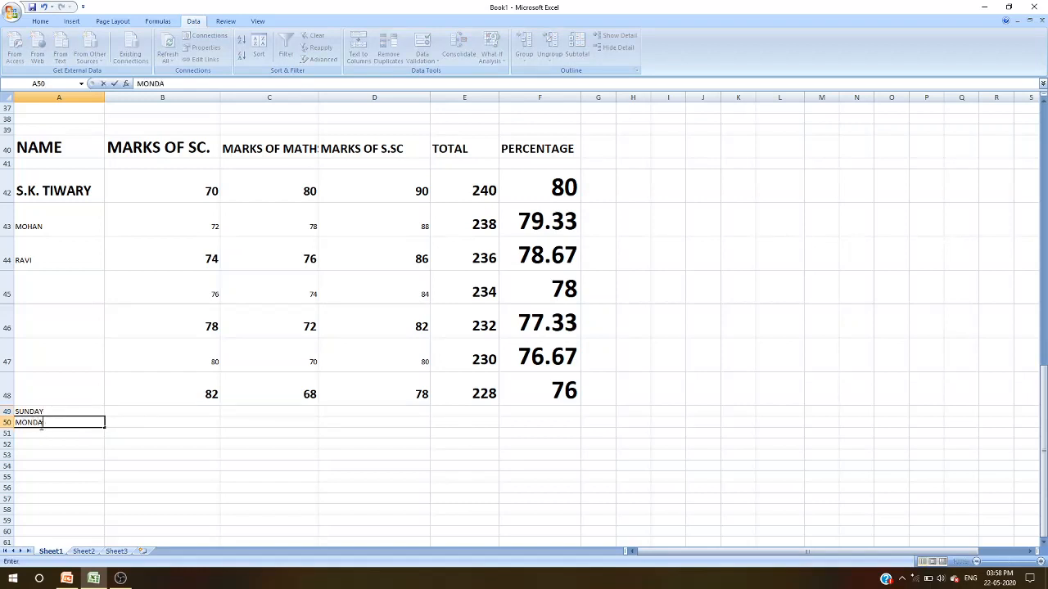
type("Y")
left_click(45, 425)
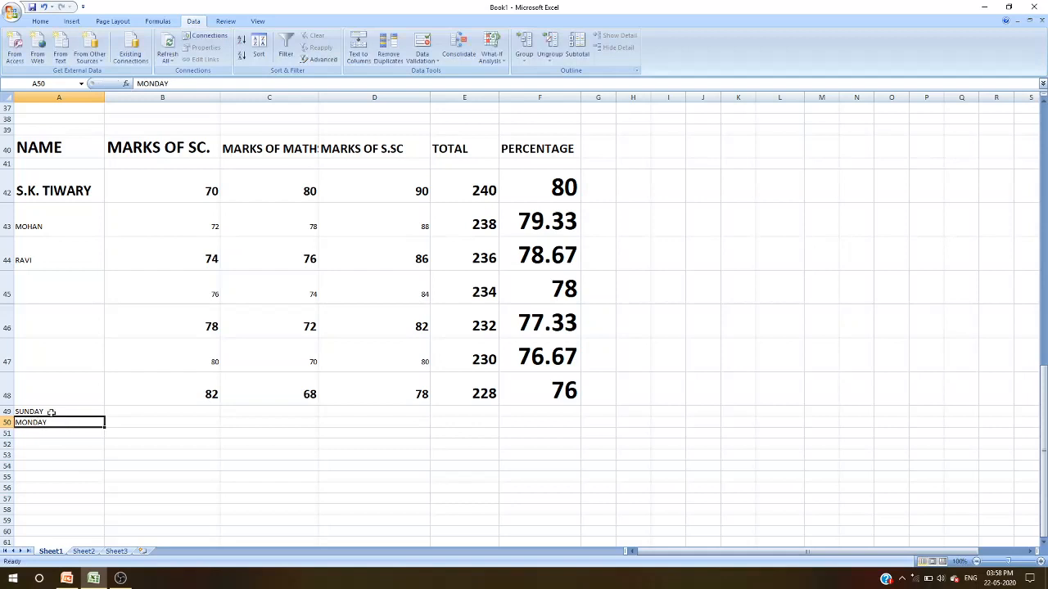
- AutoFill the two weekday cells down to row 56
left_click(51, 412)
left_click_drag(50, 413, 51, 423)
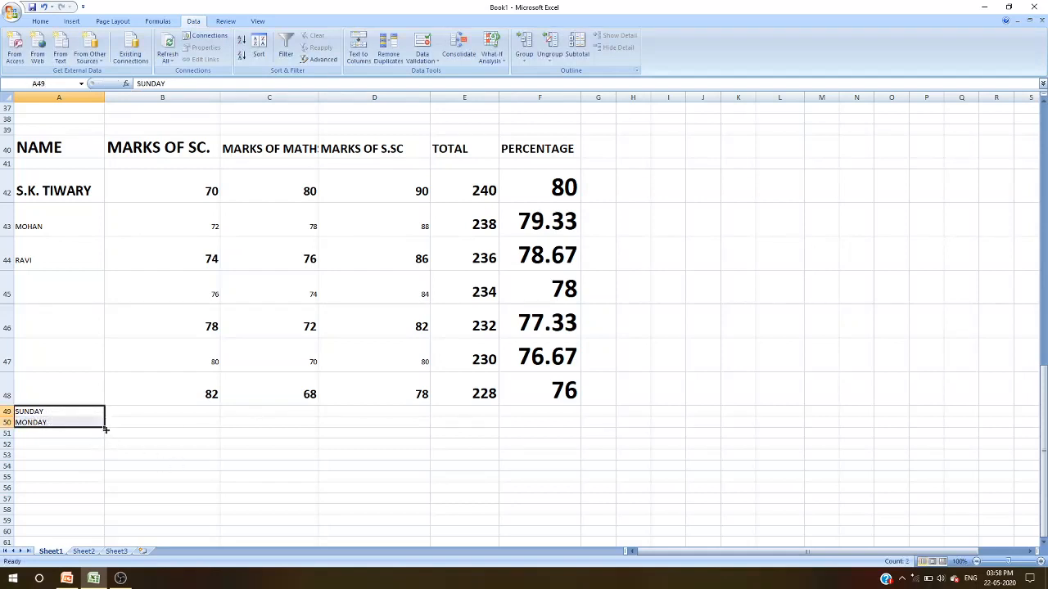
left_click_drag(105, 427, 95, 494)
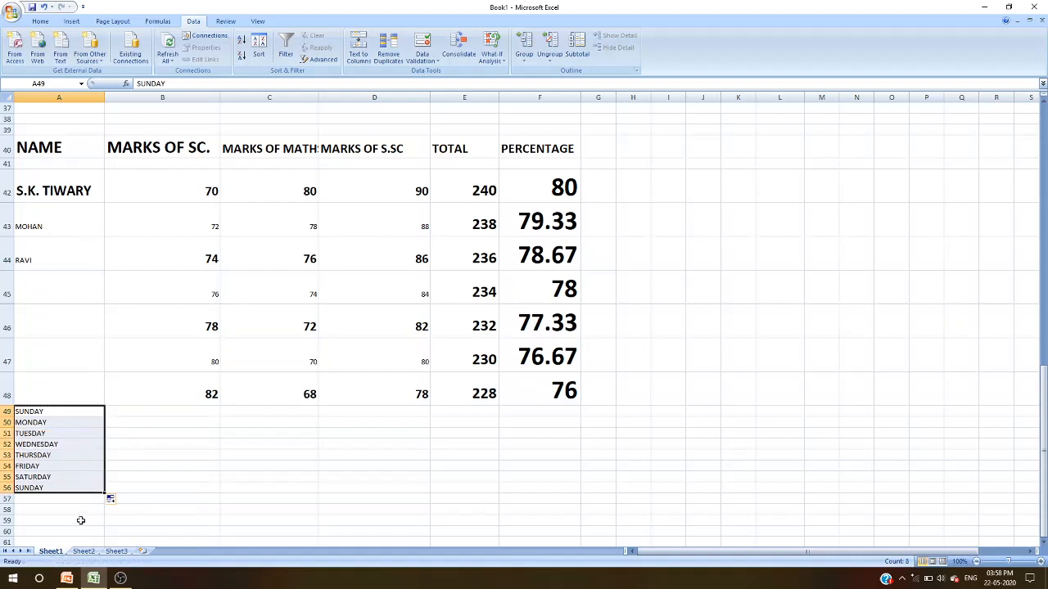
- Enter JANUARY and FEBUARY in the two cells beside SUNDAY and MONDAY
left_click(163, 411)
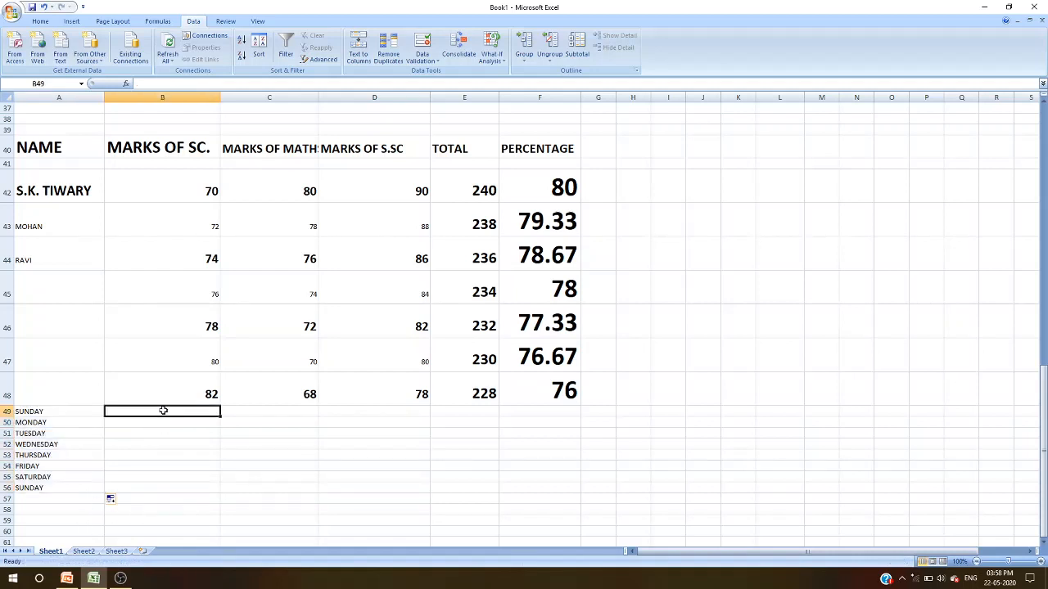
type("JAN")
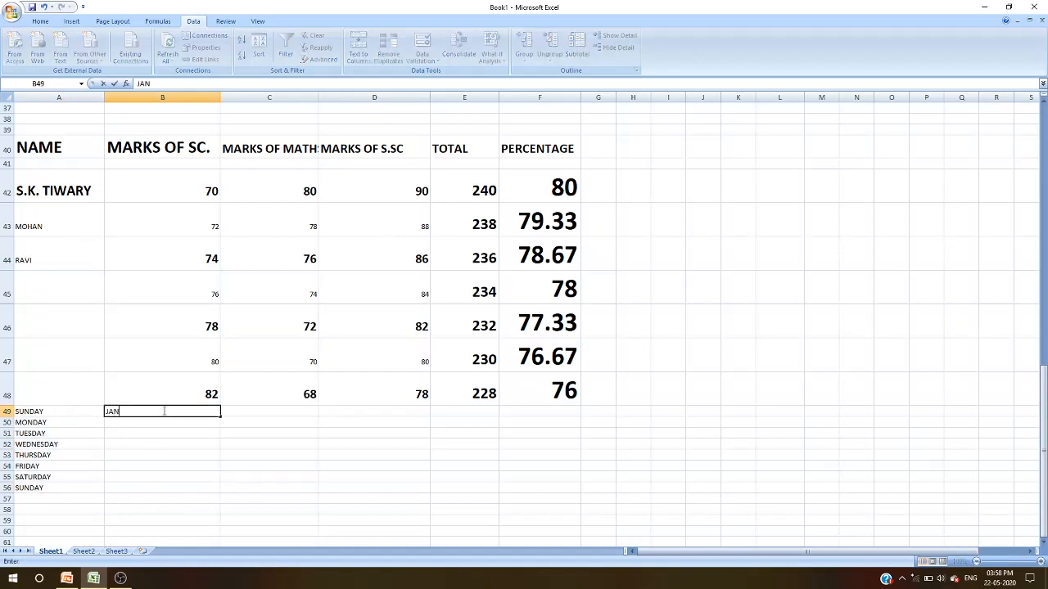
type("UARY")
left_click(127, 422)
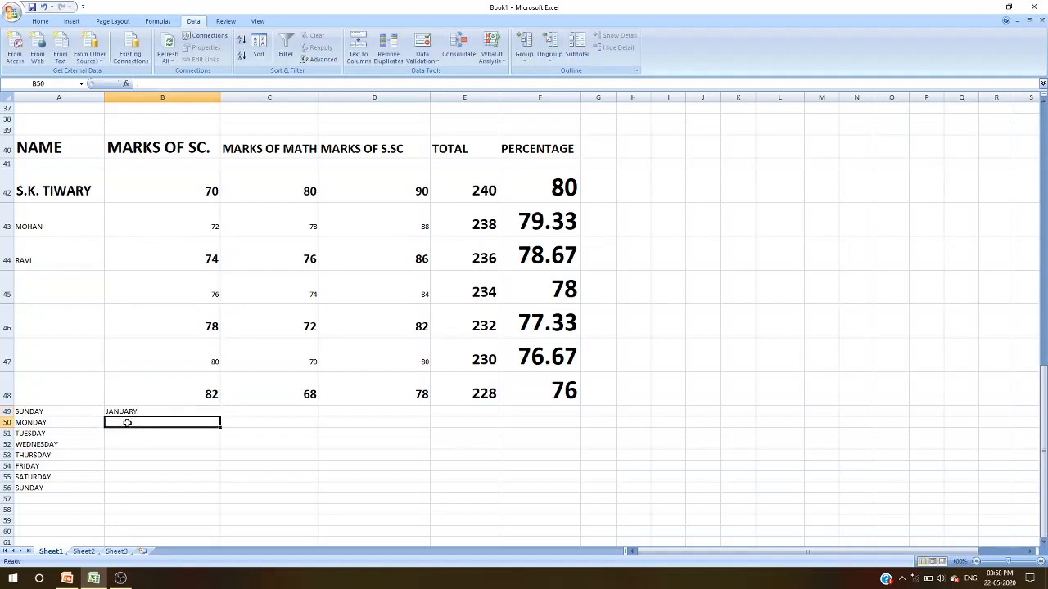
type("FE")
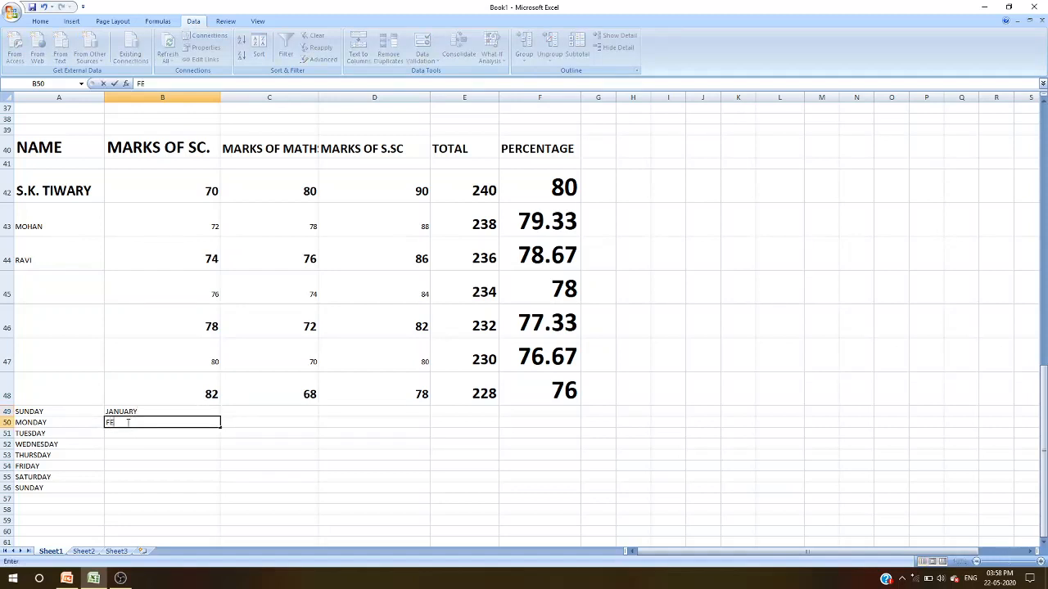
type("BUARY")
- AutoFill the two month cells down to row 60
left_click(137, 412)
left_click_drag(138, 412, 139, 419)
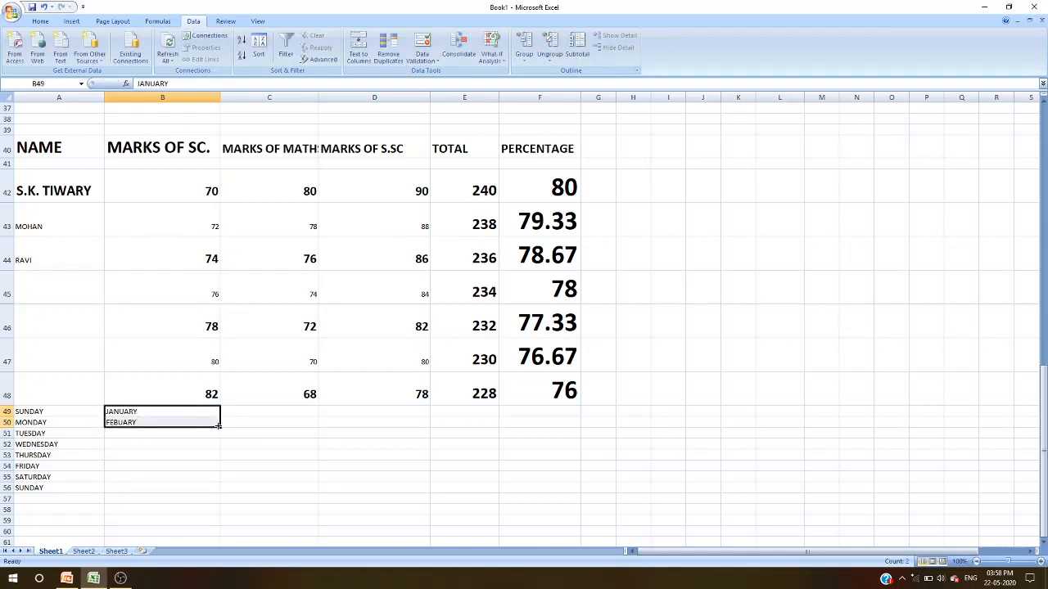
left_click_drag(220, 426, 201, 540)
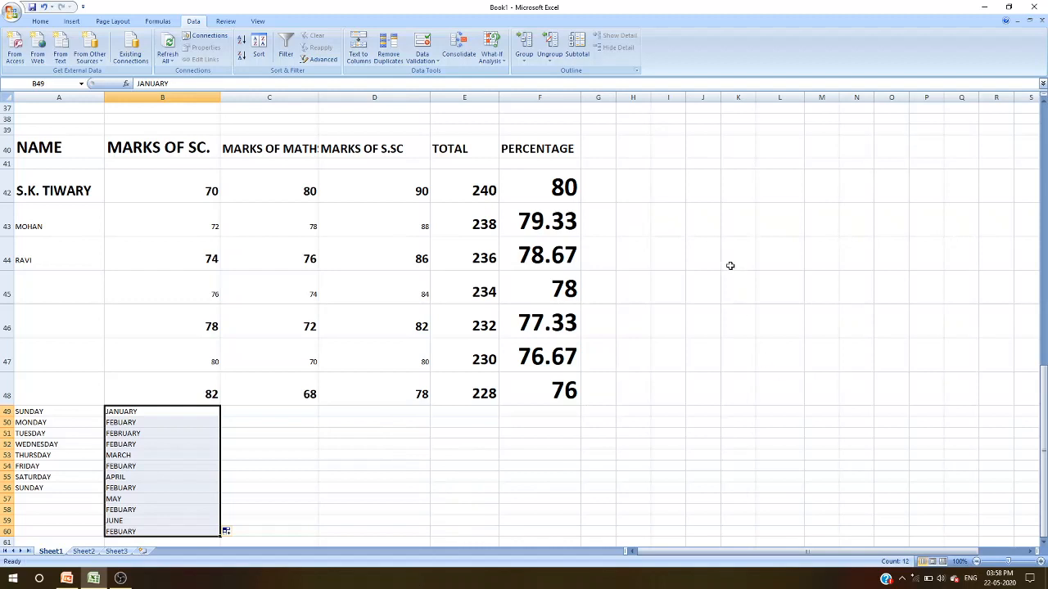
left_click(739, 191)
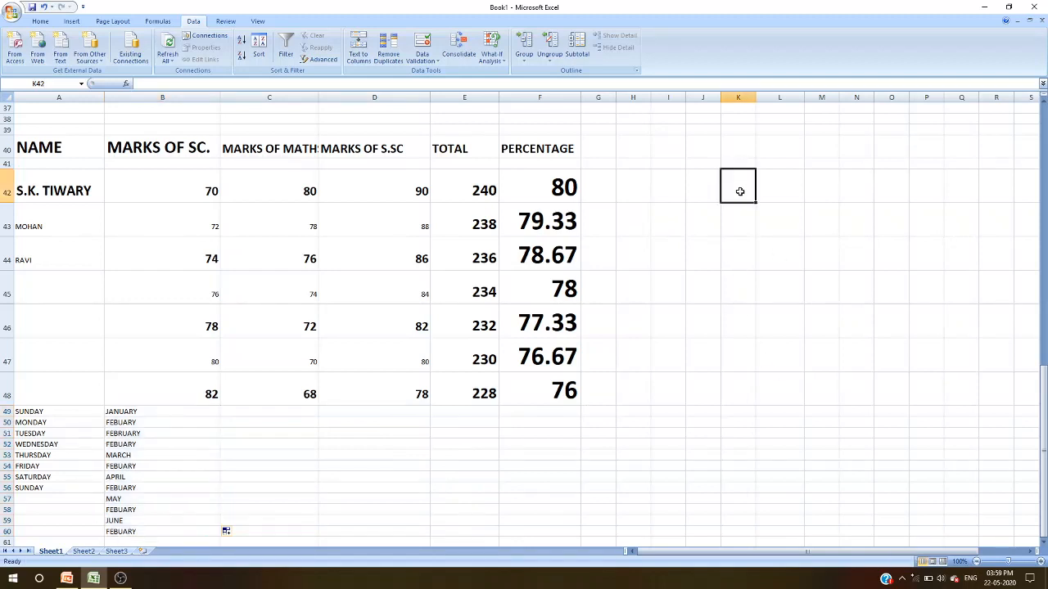
- Enter 2 and 4 in column K beside the first two students and AutoFill the series down to row 52
type("2")
key("Return")
type("4")
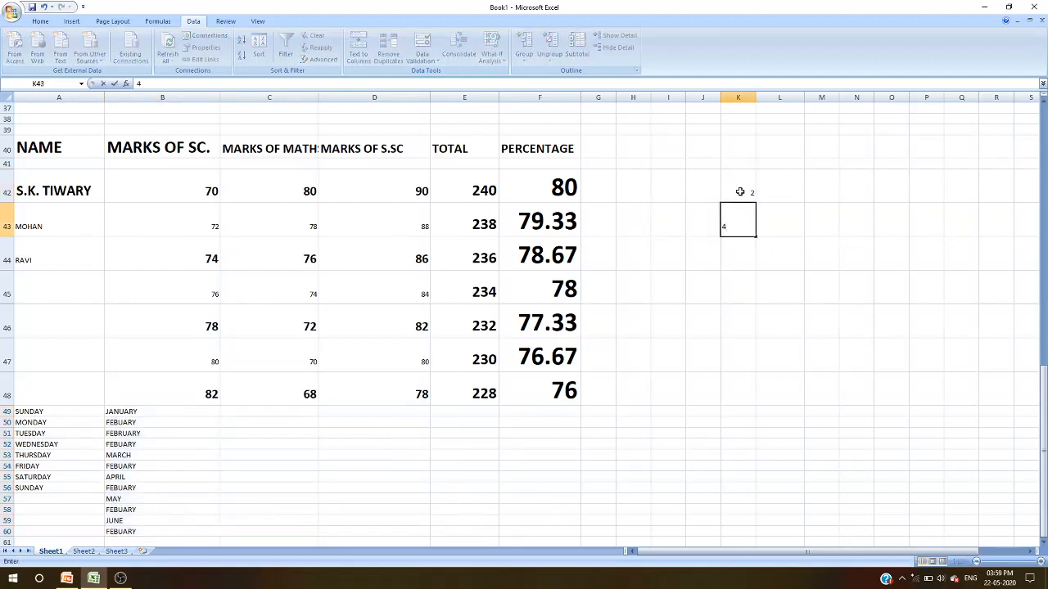
left_click(777, 345)
left_click_drag(748, 188, 748, 217)
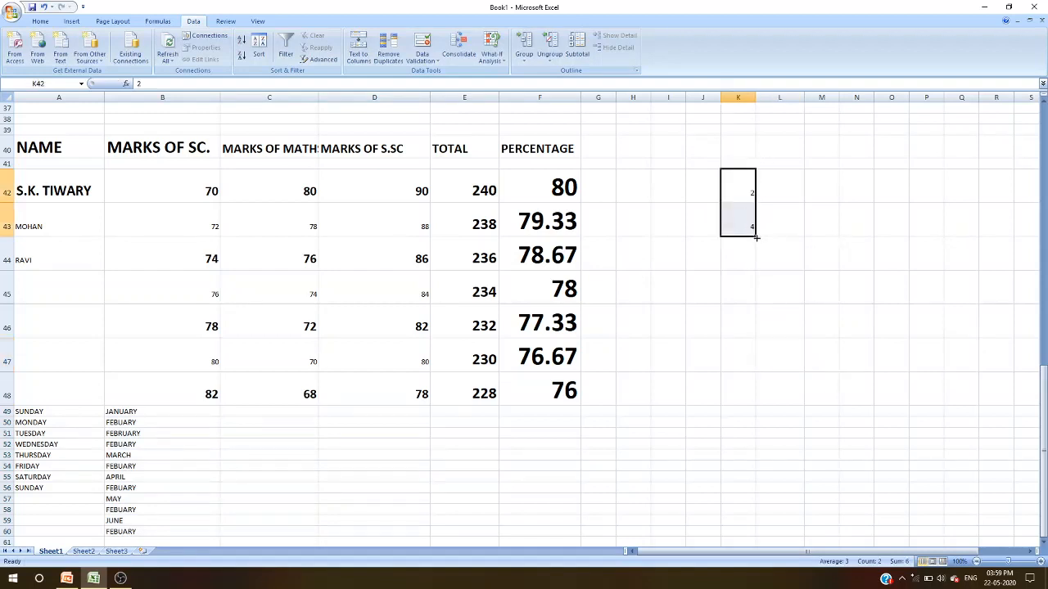
left_click_drag(755, 237, 756, 447)
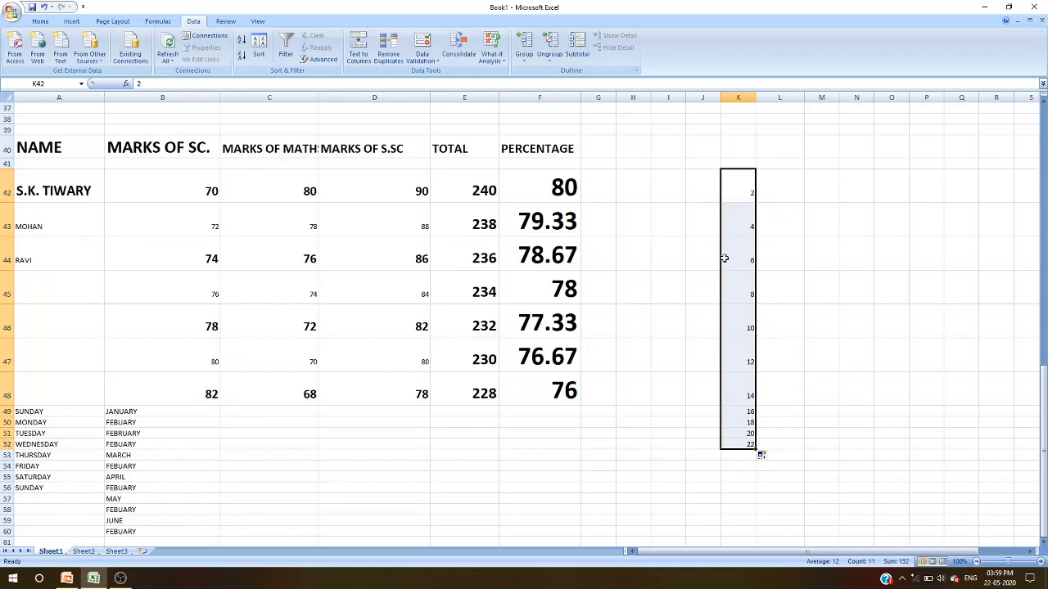
left_click(124, 83)
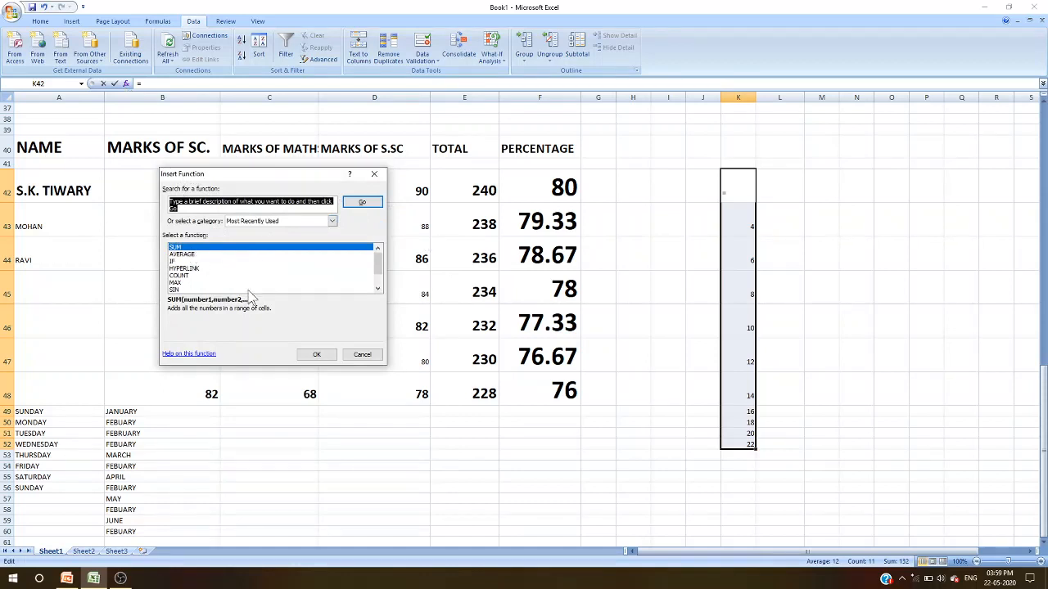
left_click(320, 356)
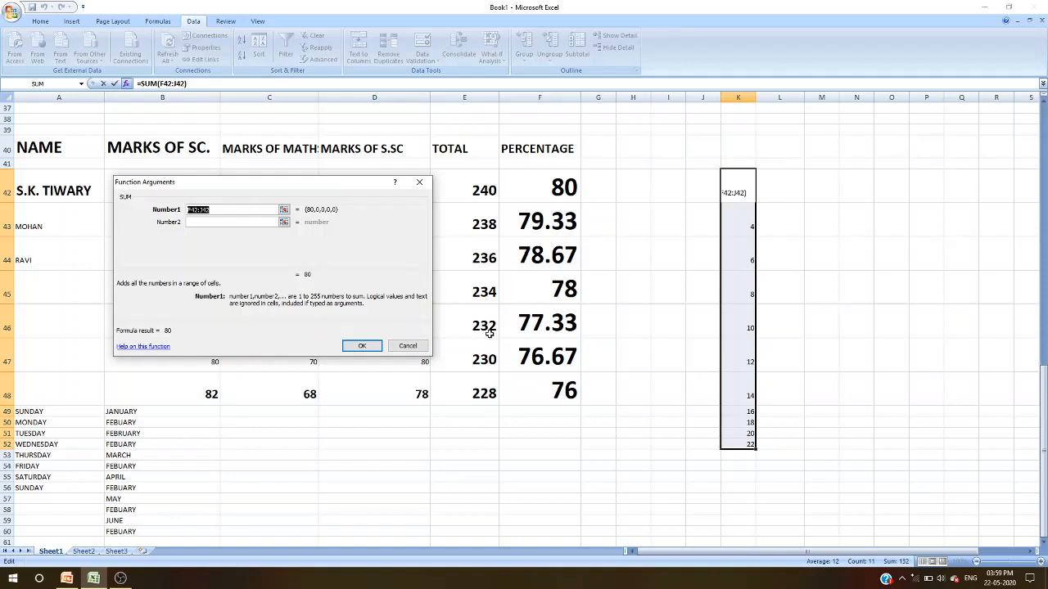
left_click(477, 396)
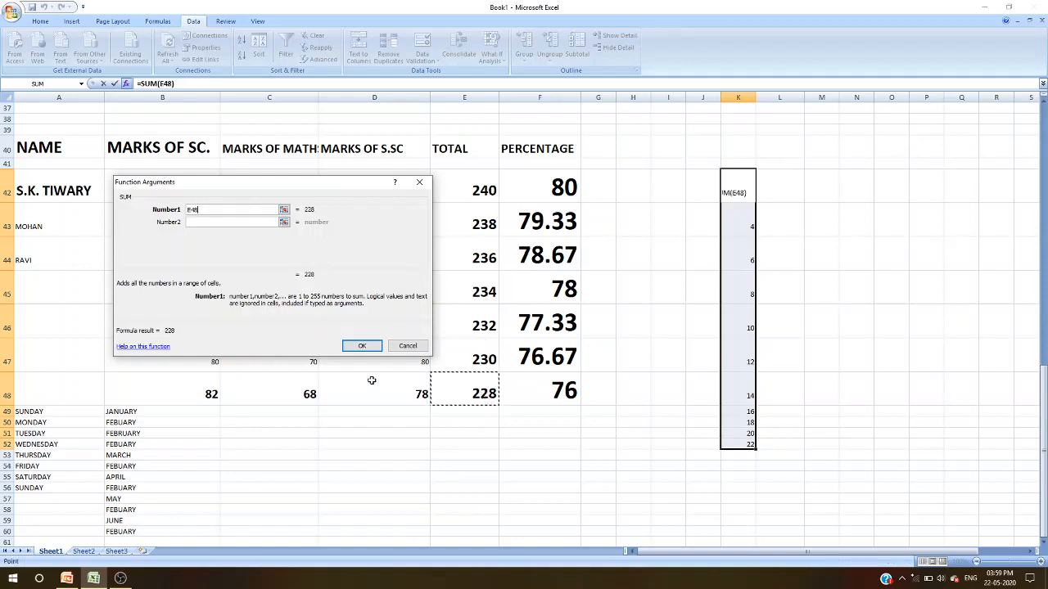
left_click(483, 358)
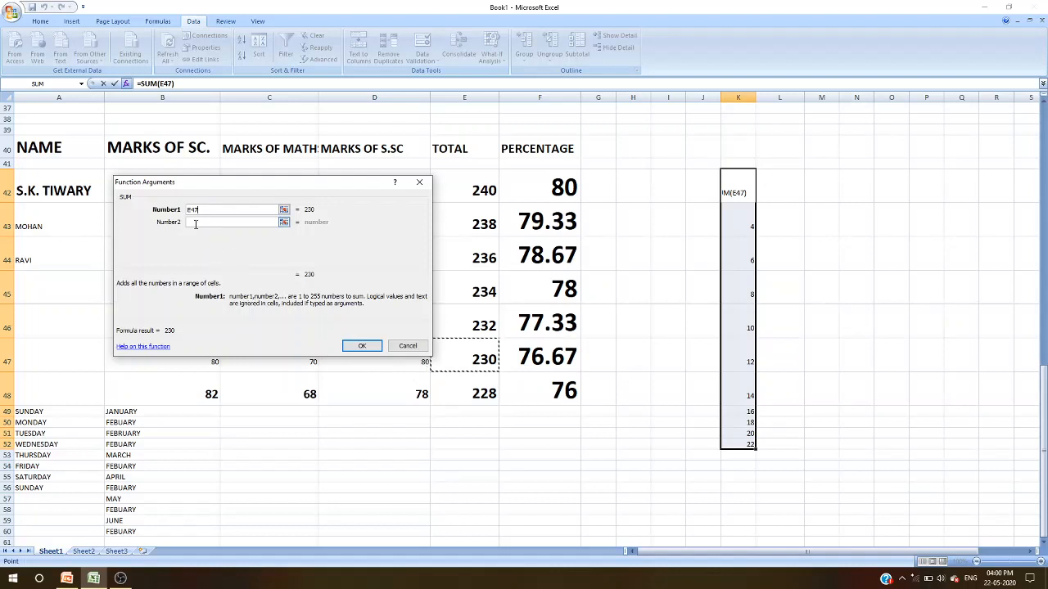
left_click(197, 223)
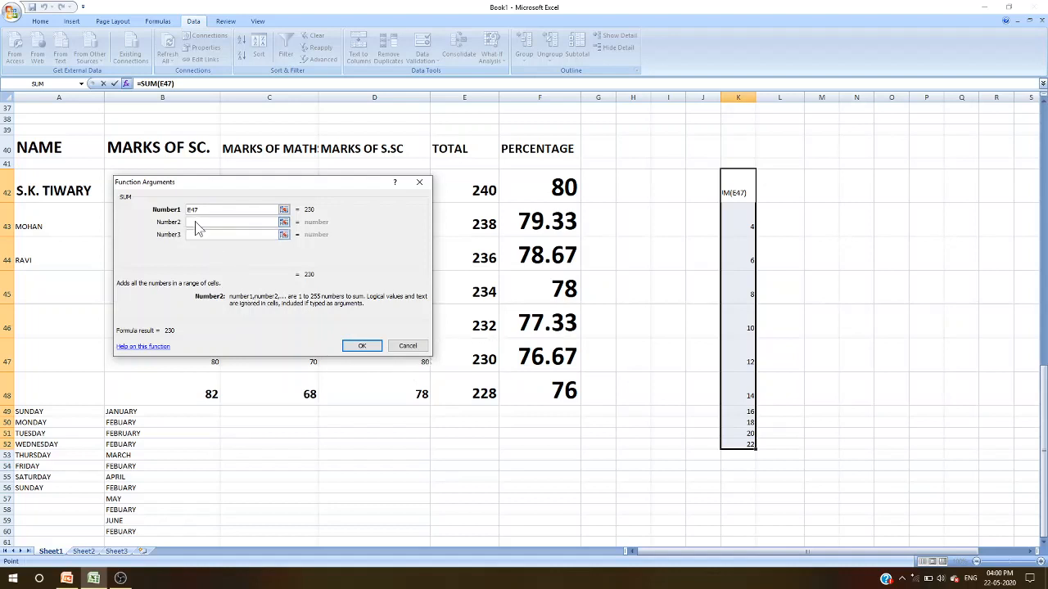
left_click(483, 394)
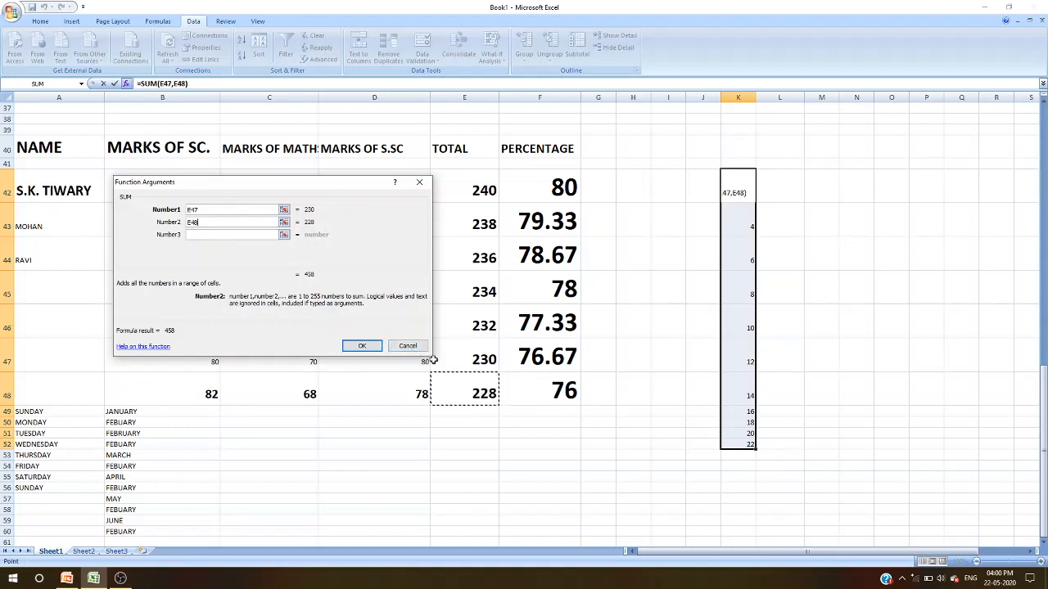
left_click(407, 346)
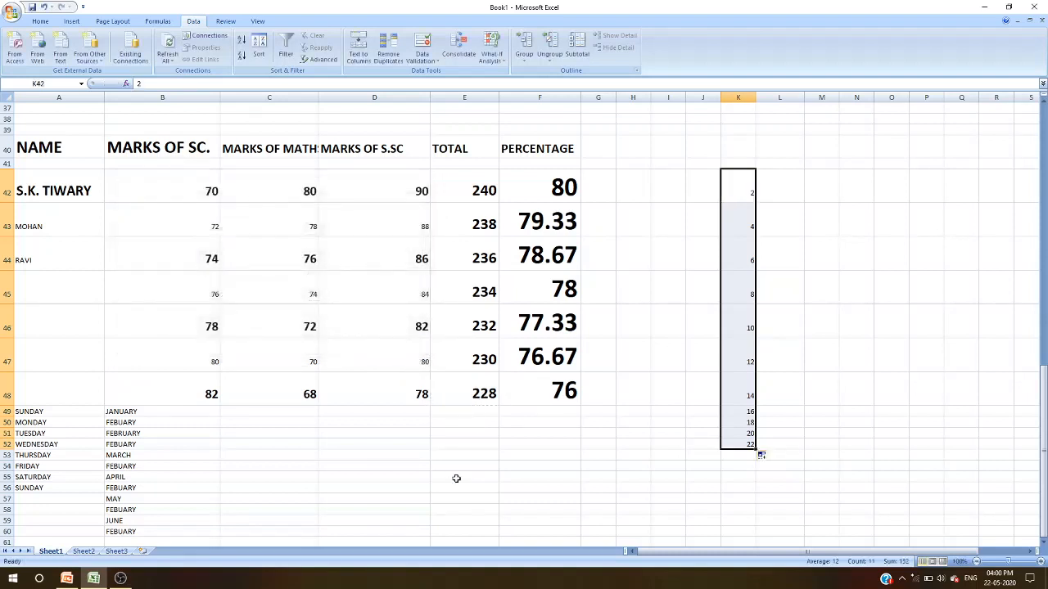
- Enter the label TOTAL in the cell below the last total in column E
left_click(453, 411)
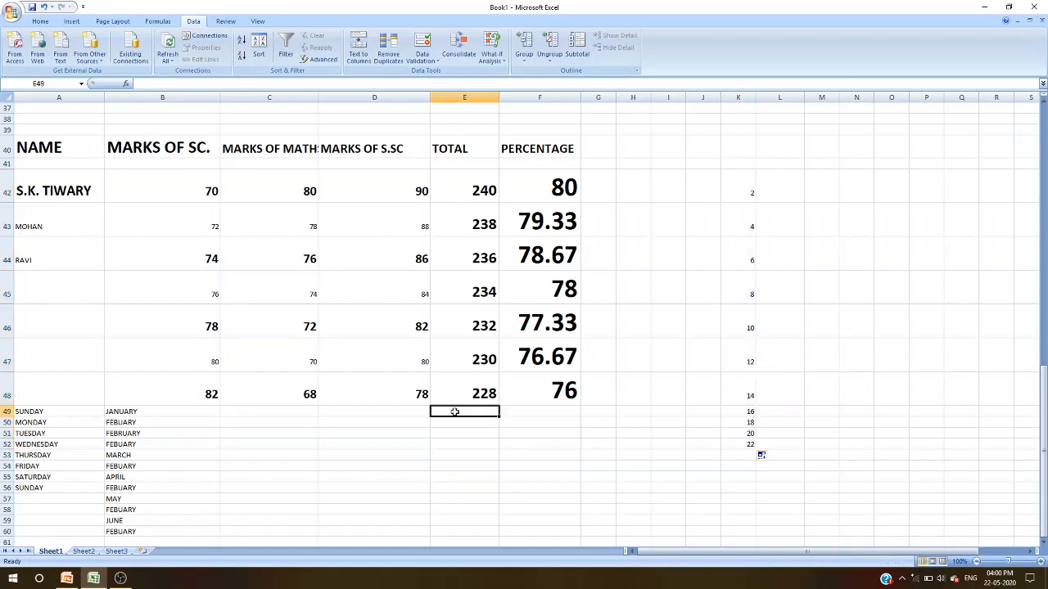
type("TOTAL")
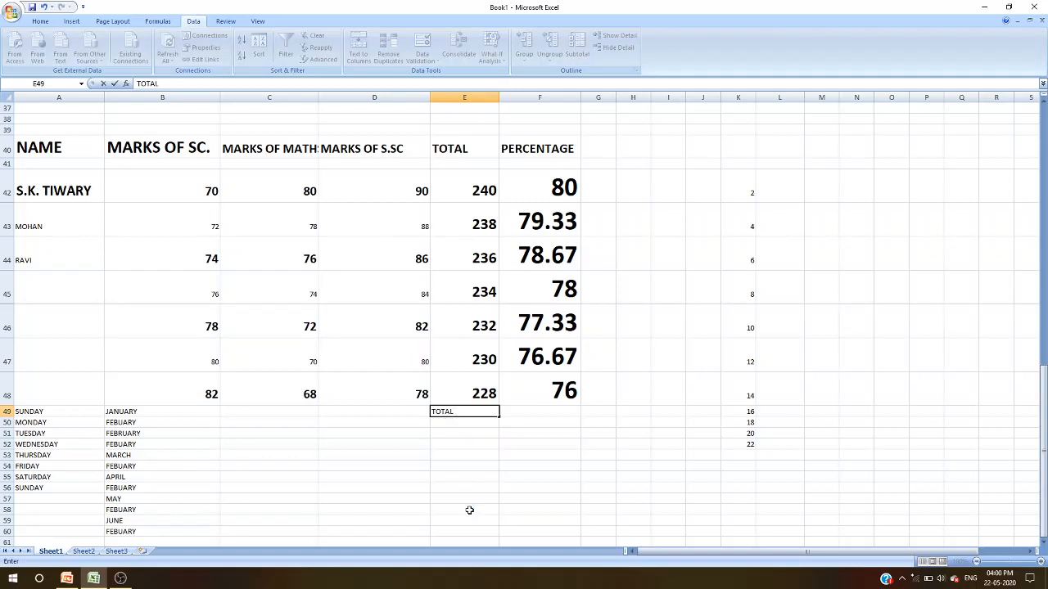
left_click(482, 466)
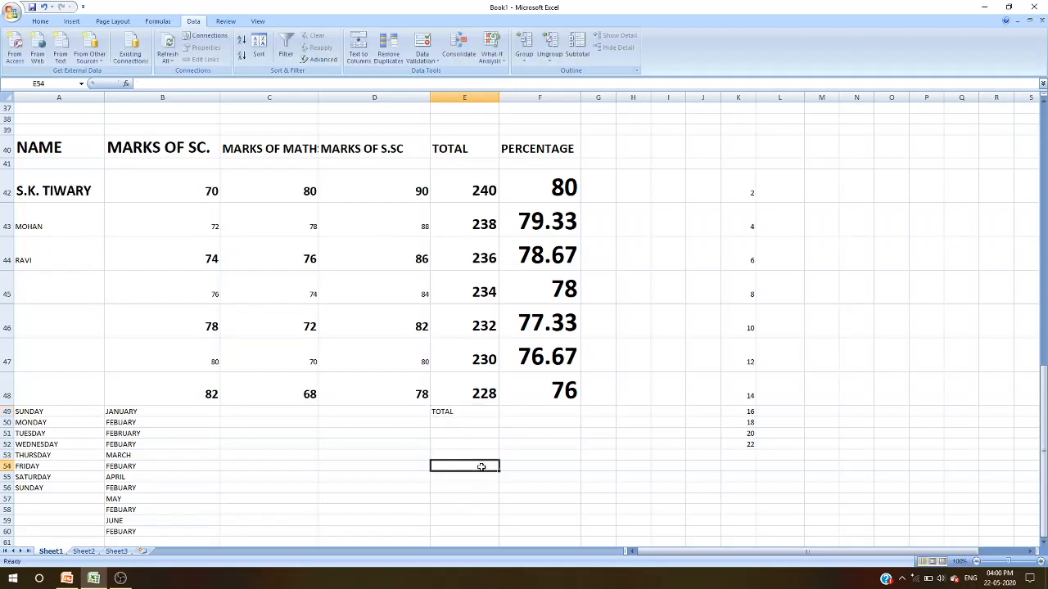
- Insert a SUM function in E50 adding cells E48 and E47
left_click(473, 424)
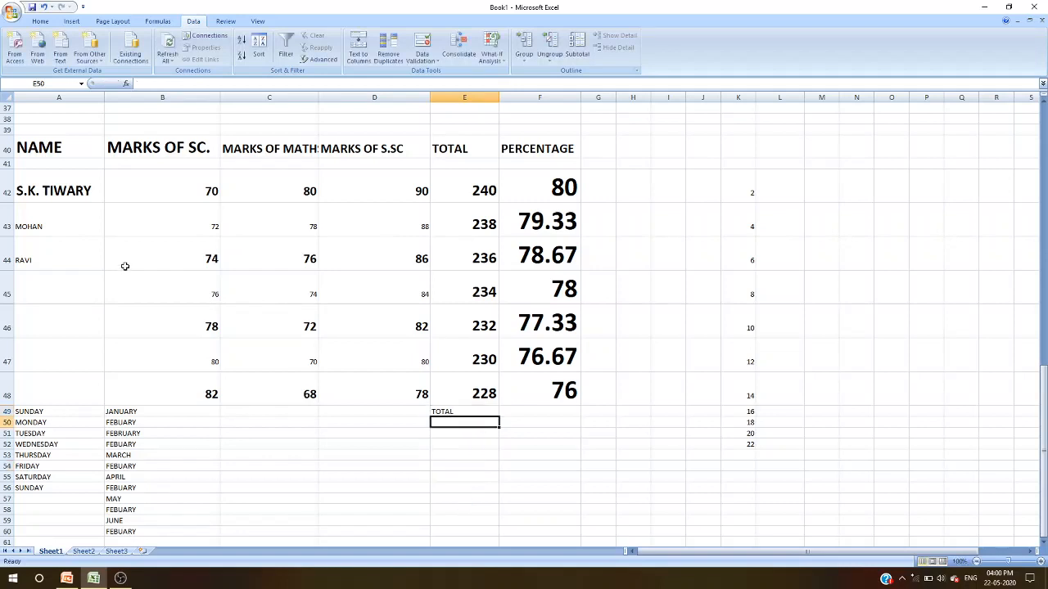
left_click(126, 83)
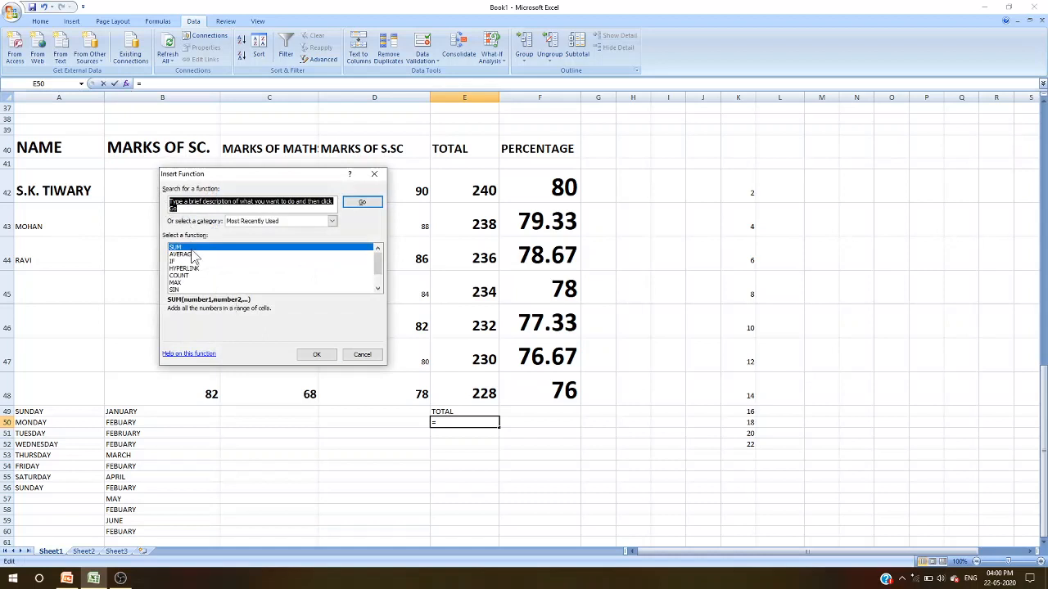
left_click(192, 249)
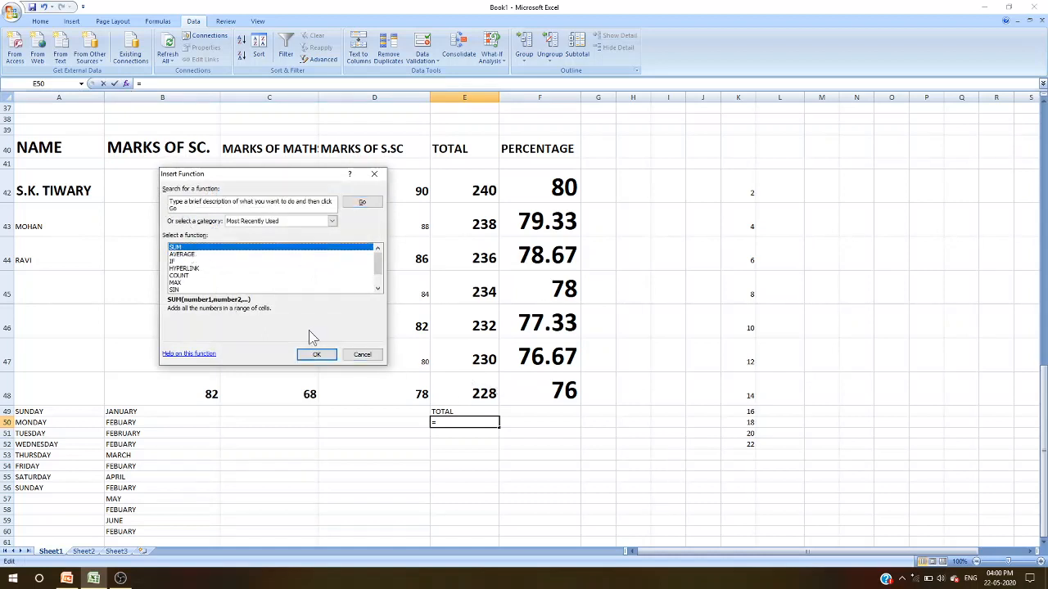
left_click(316, 354)
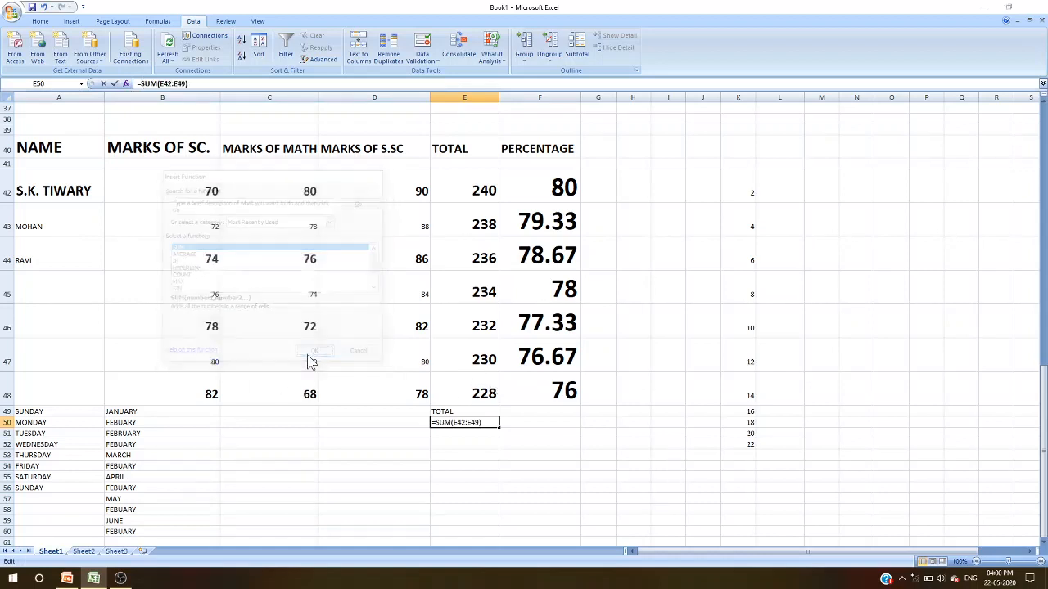
left_click(472, 398)
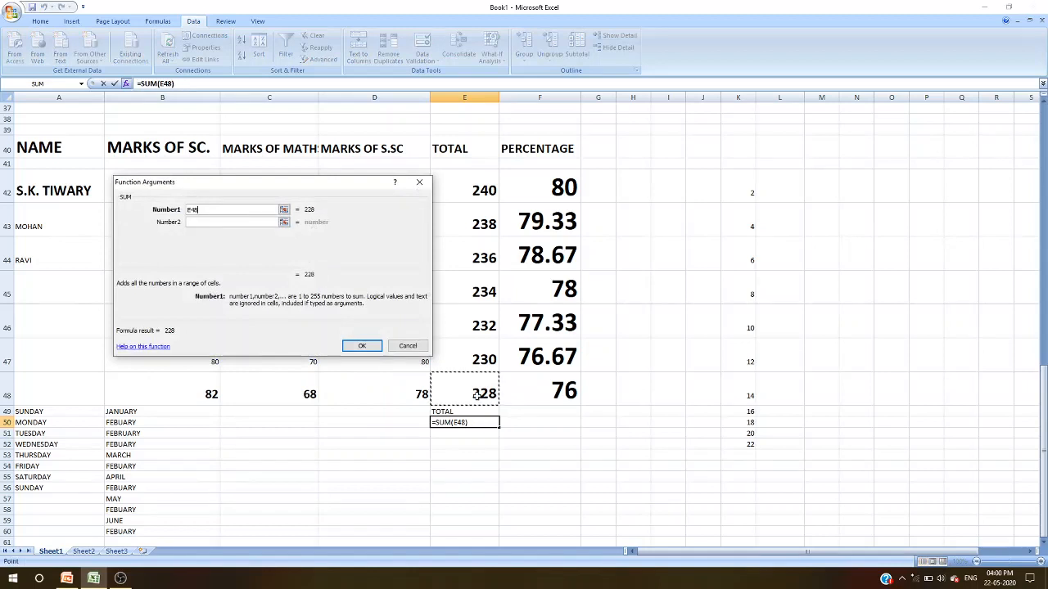
left_click(189, 223)
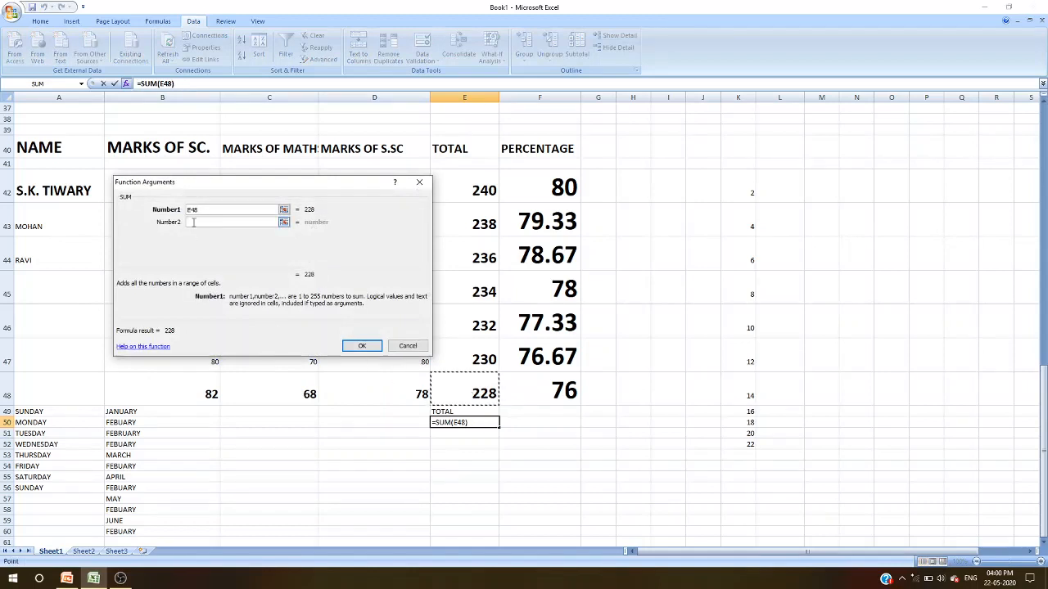
left_click(469, 357)
key("Return")
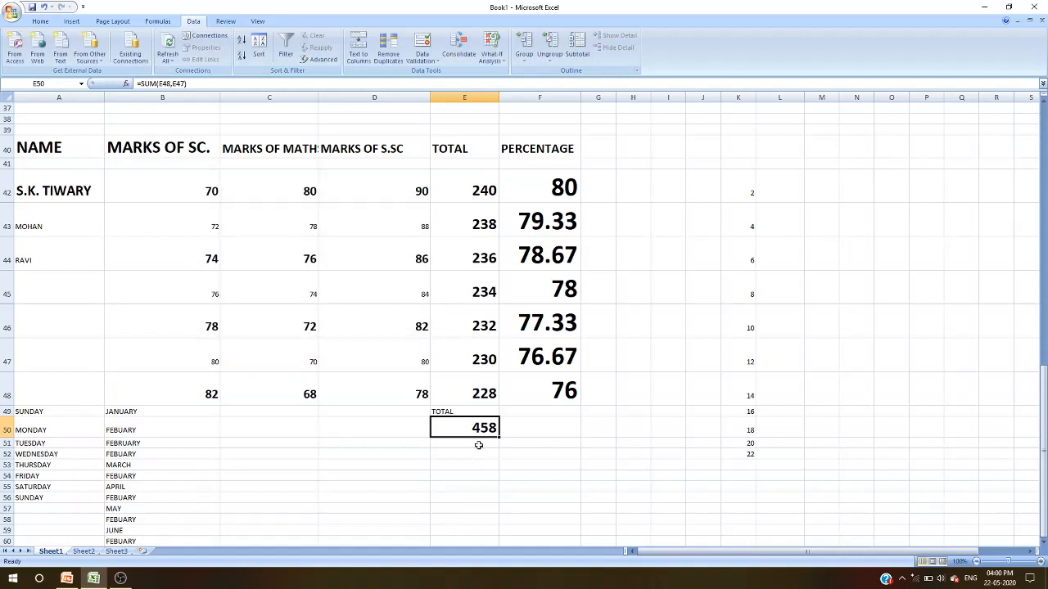
- Review the arguments of the SUM function in E50 without changing them
left_click(125, 84)
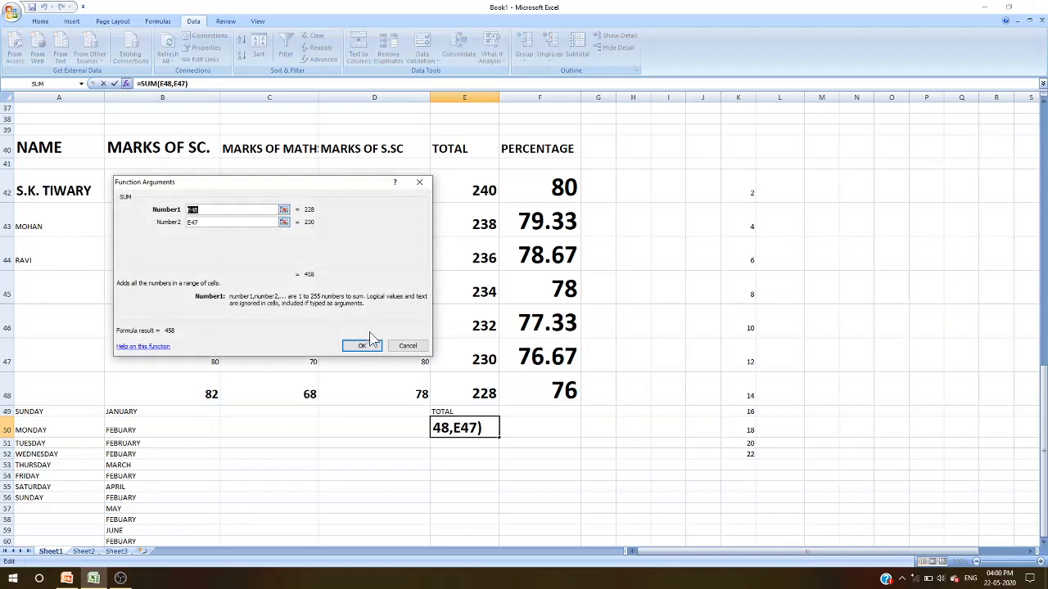
left_click(126, 86)
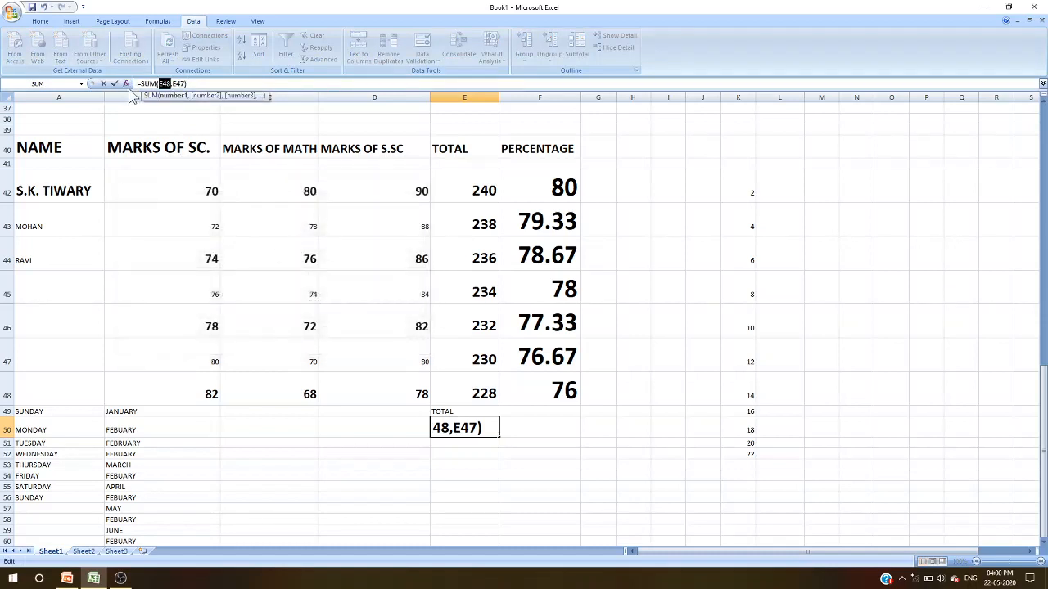
left_click(126, 84)
left_click(407, 346)
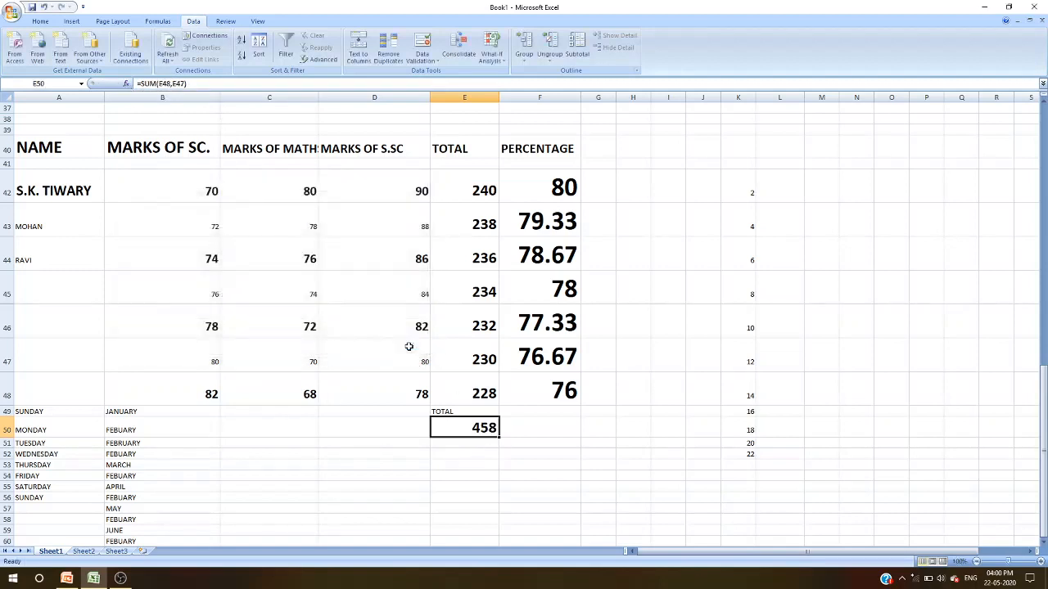
left_click(127, 85)
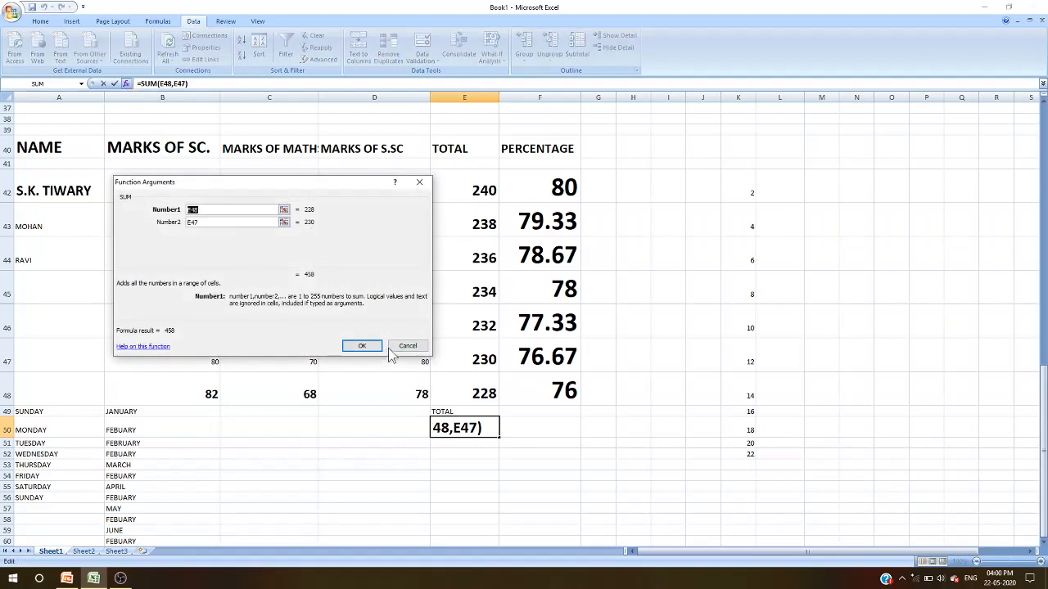
left_click(361, 346)
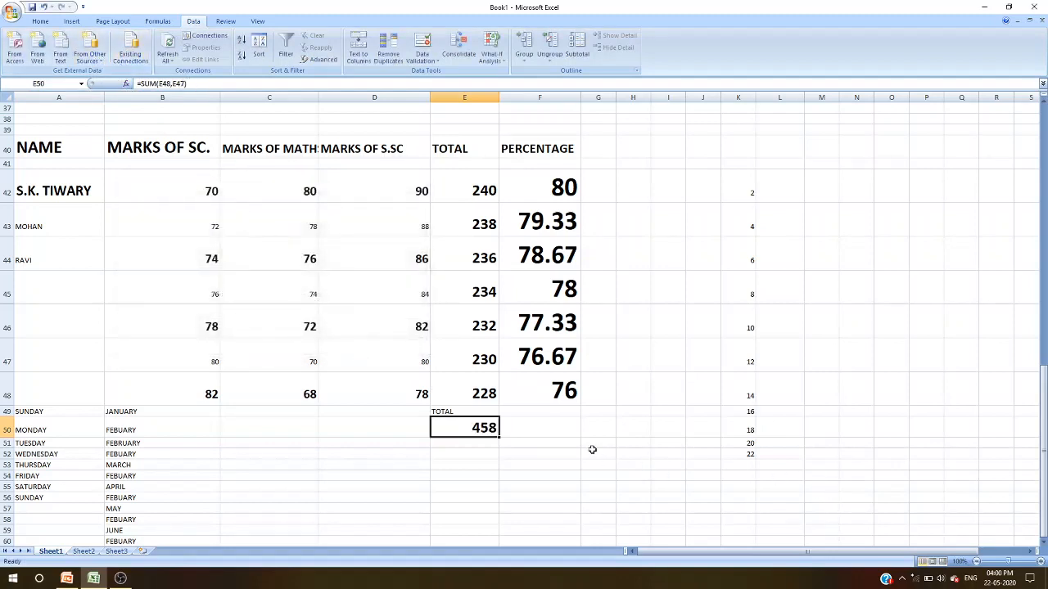
- Insert a COUNT function in E52 counting the totals in E42:E48
left_click(564, 434)
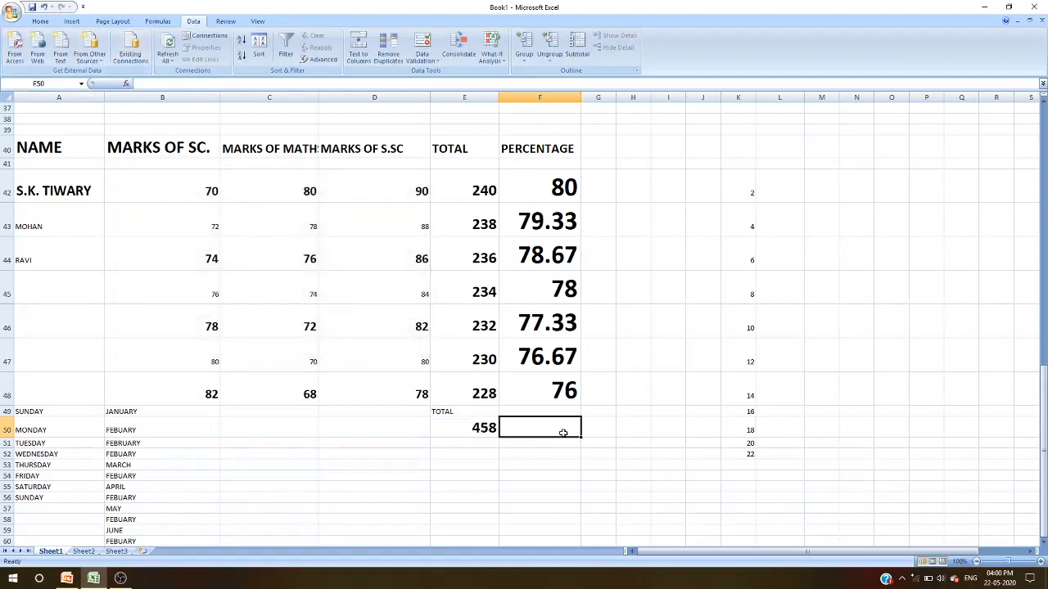
left_click(482, 455)
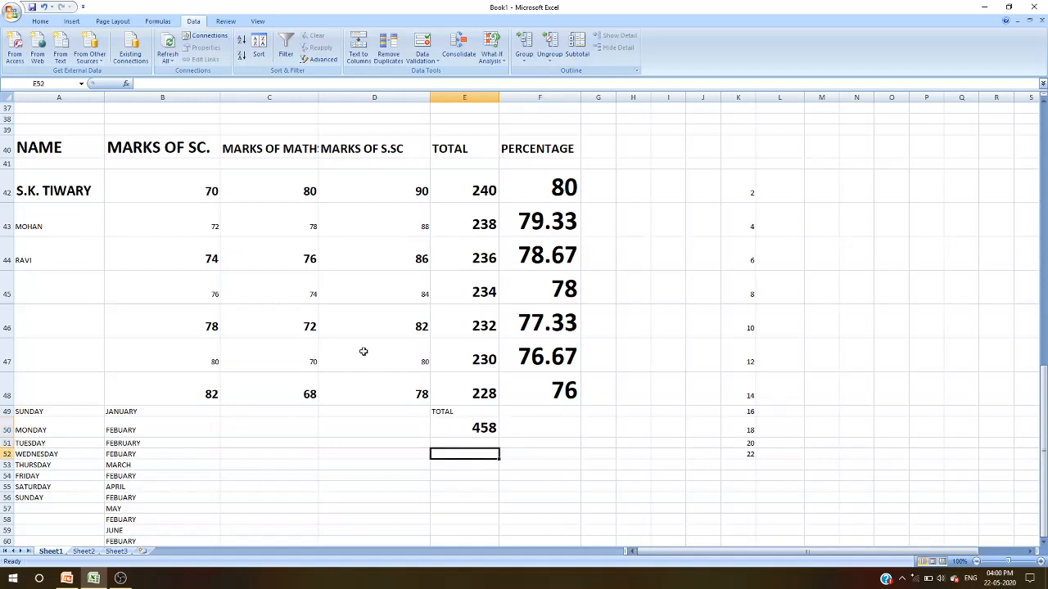
left_click(125, 84)
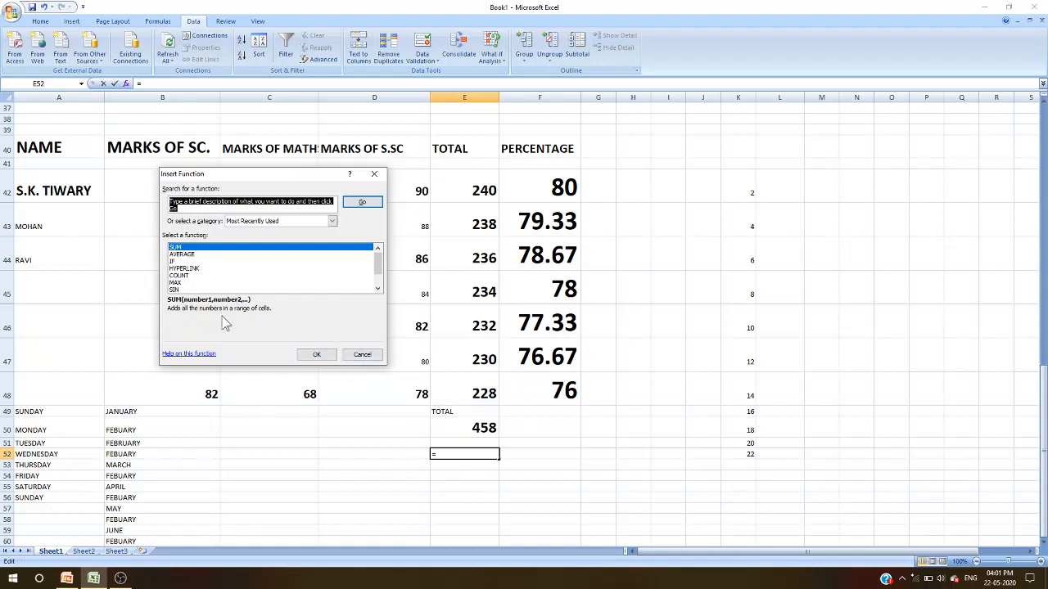
left_click(187, 276)
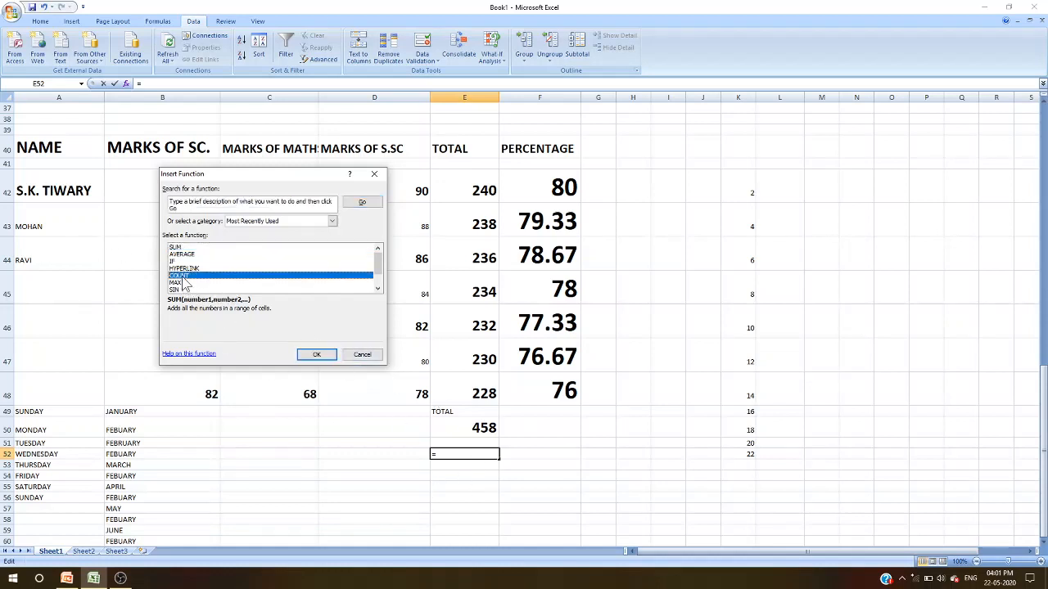
left_click(315, 354)
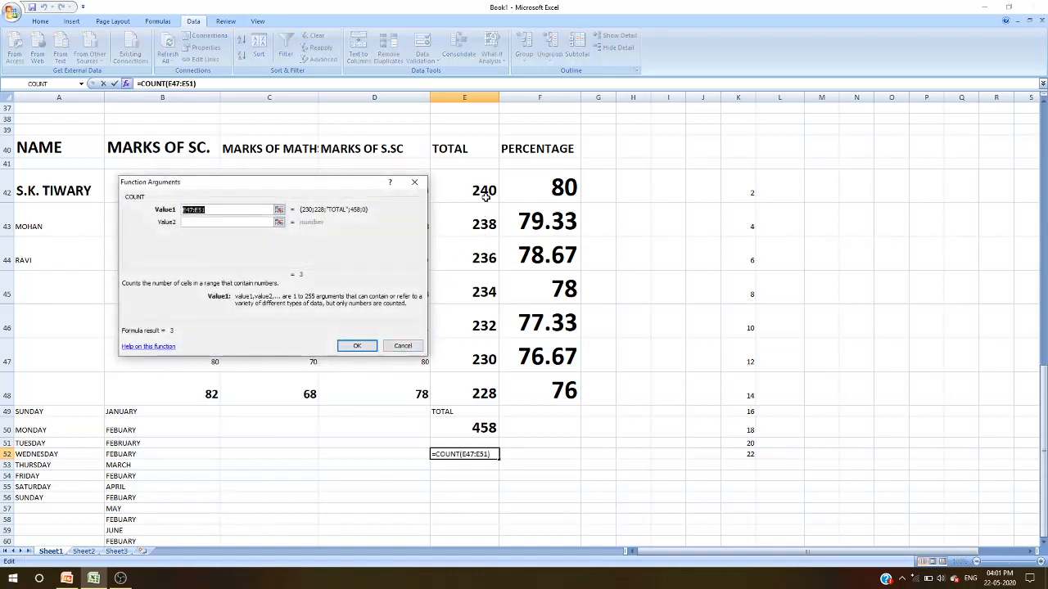
left_click_drag(485, 197, 475, 403)
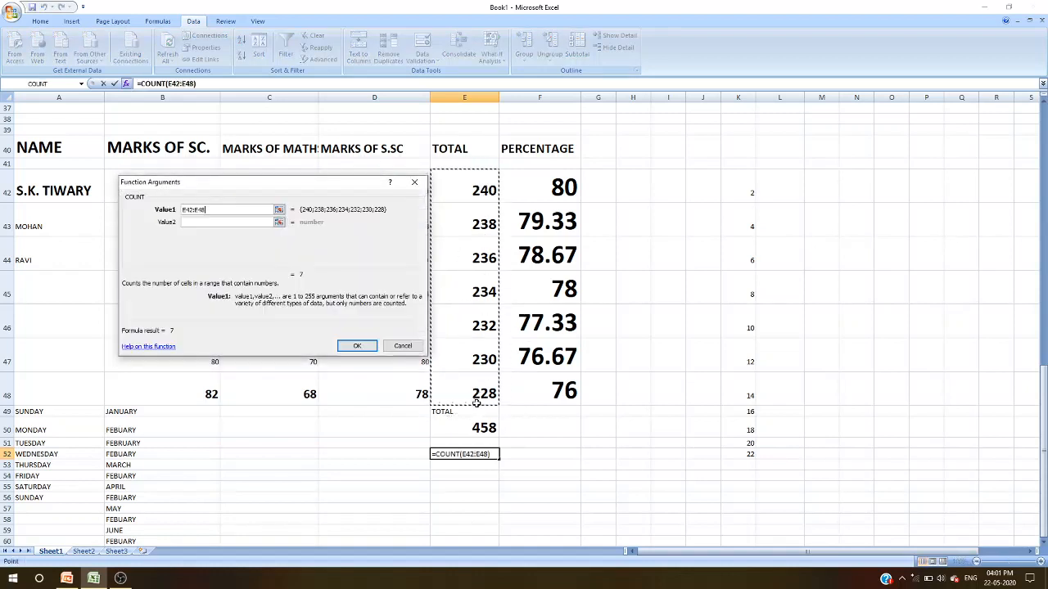
left_click(356, 347)
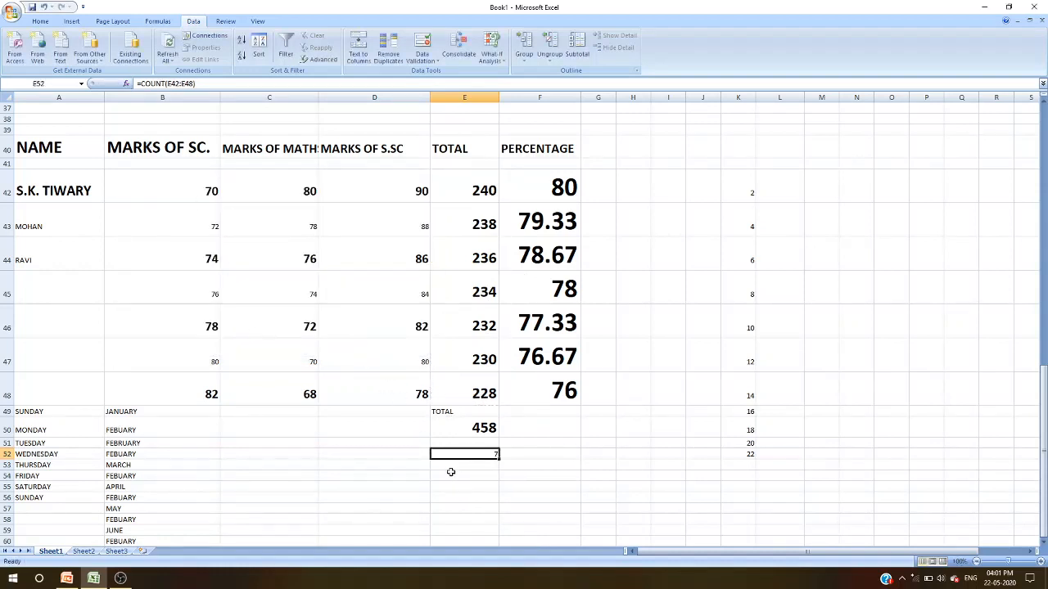
- Insert a MAX function in D52 returning the highest percentage from F42:F48
left_click(372, 456)
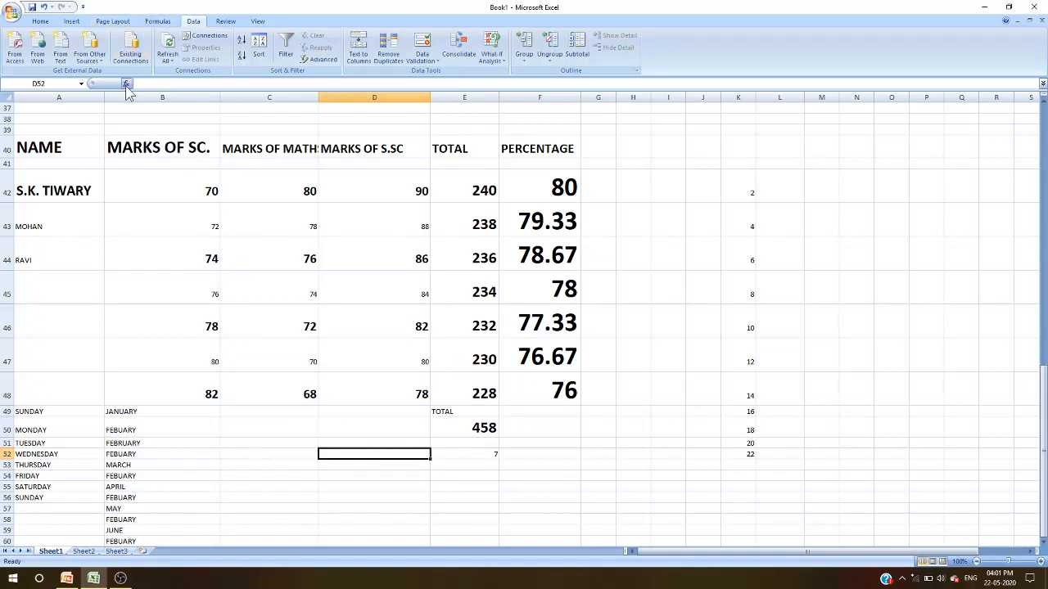
left_click(126, 85)
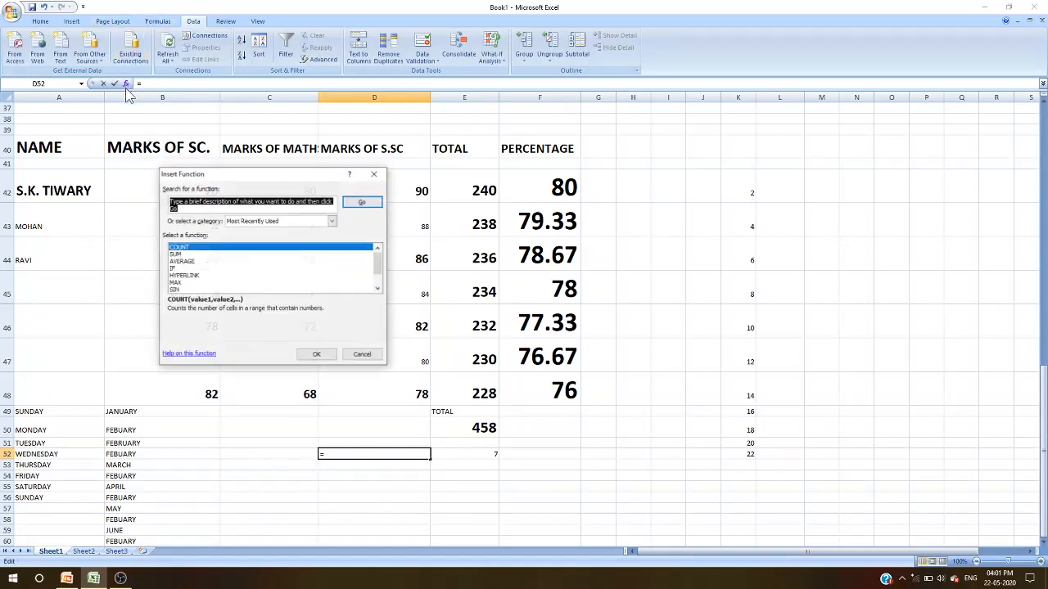
left_click(177, 282)
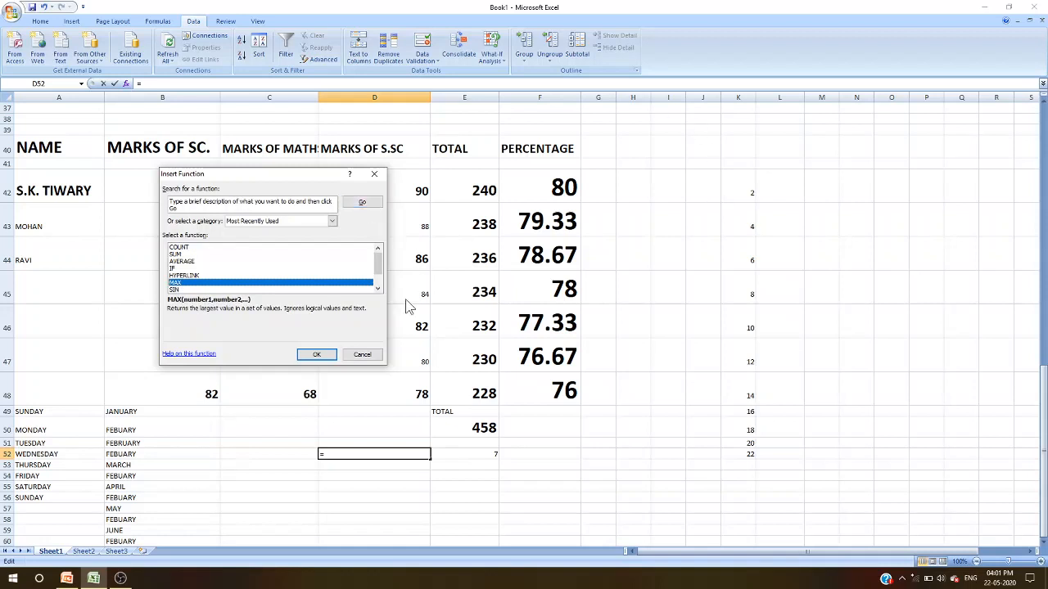
left_click(316, 355)
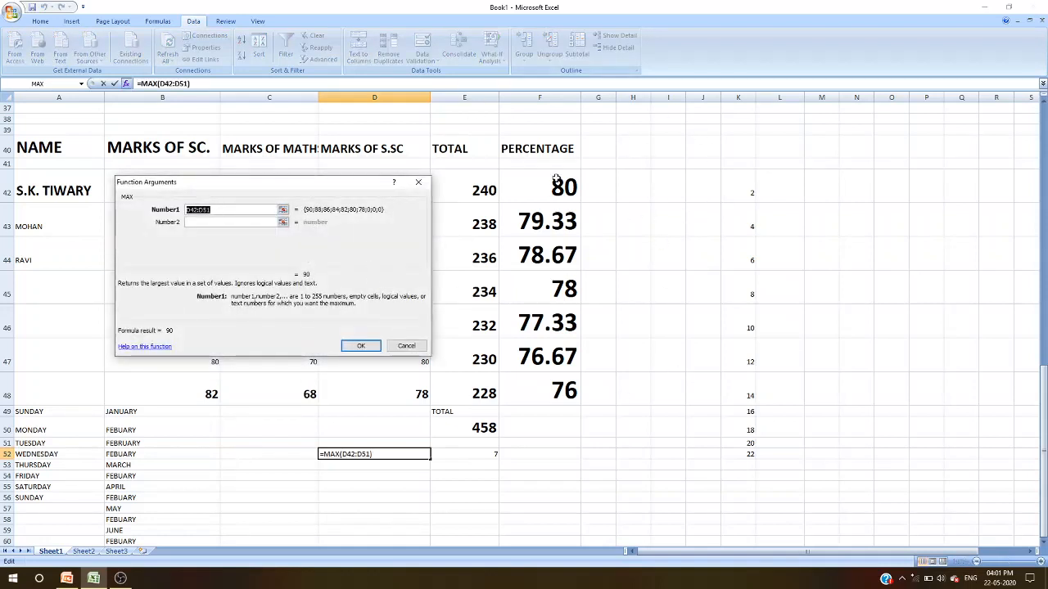
left_click_drag(556, 182, 573, 390)
key("Return")
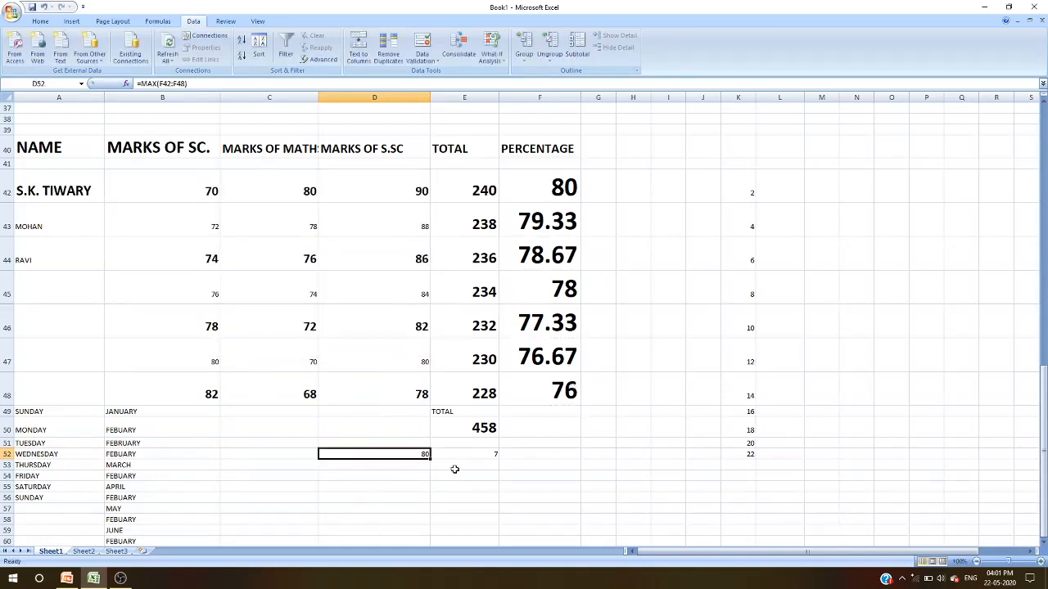
left_click(126, 85)
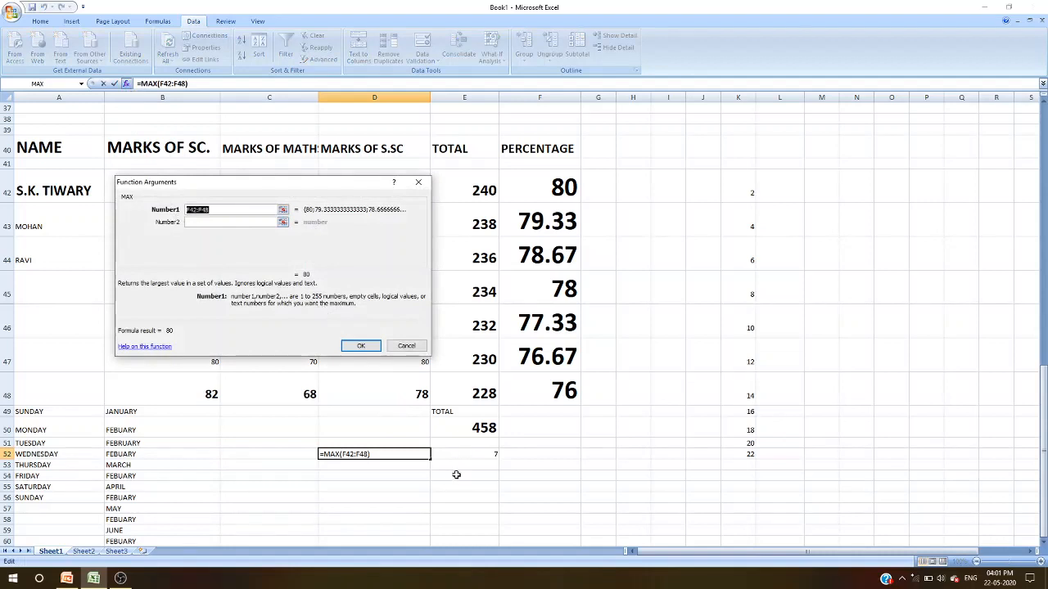
left_click(361, 479)
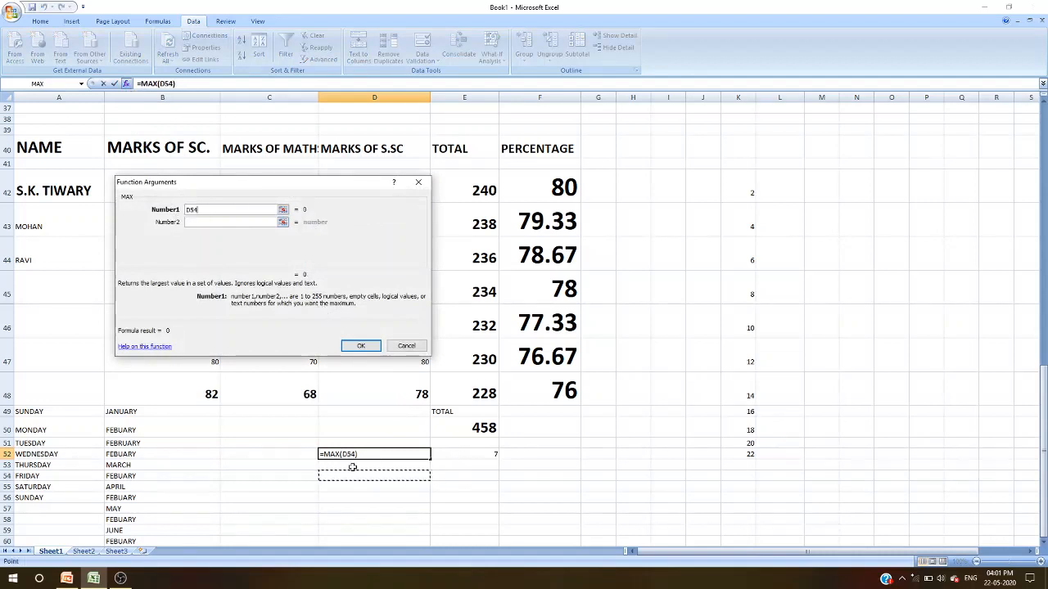
left_click(406, 346)
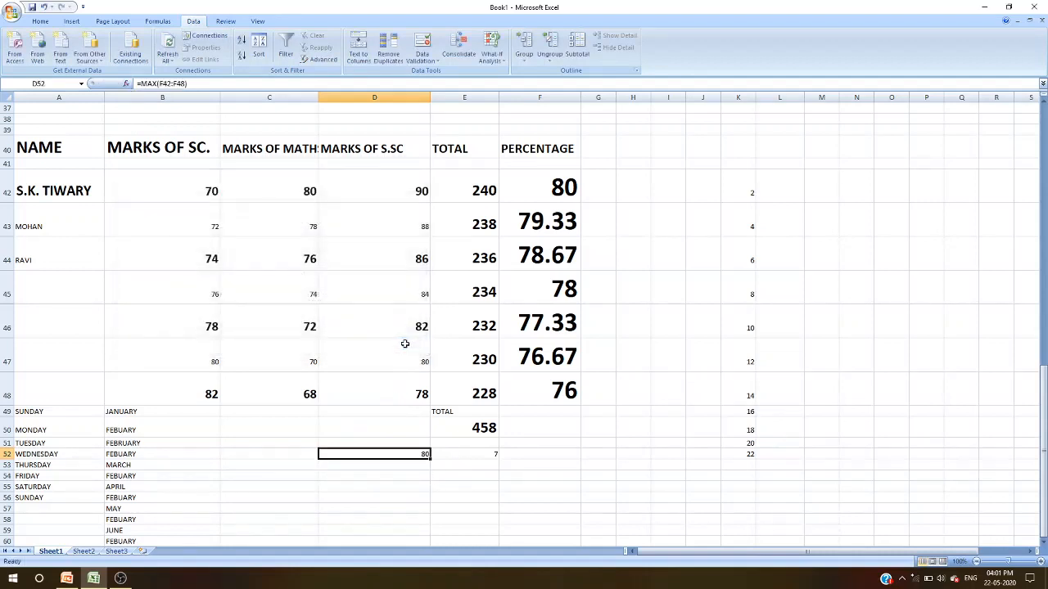
- Browse the function list and function categories in the Insert Function dialog for cell C52
left_click(276, 449)
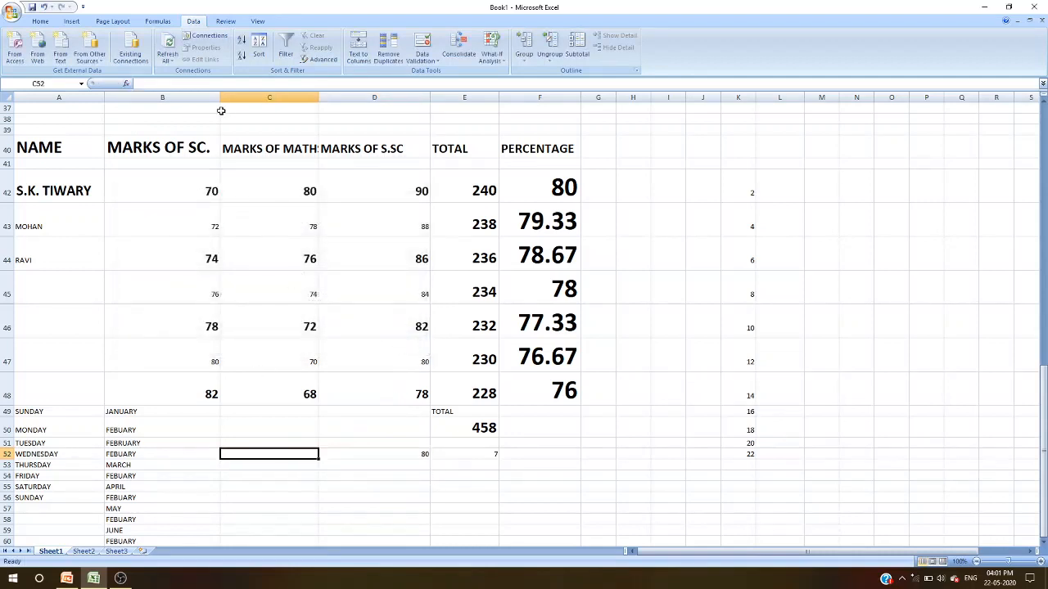
left_click(126, 83)
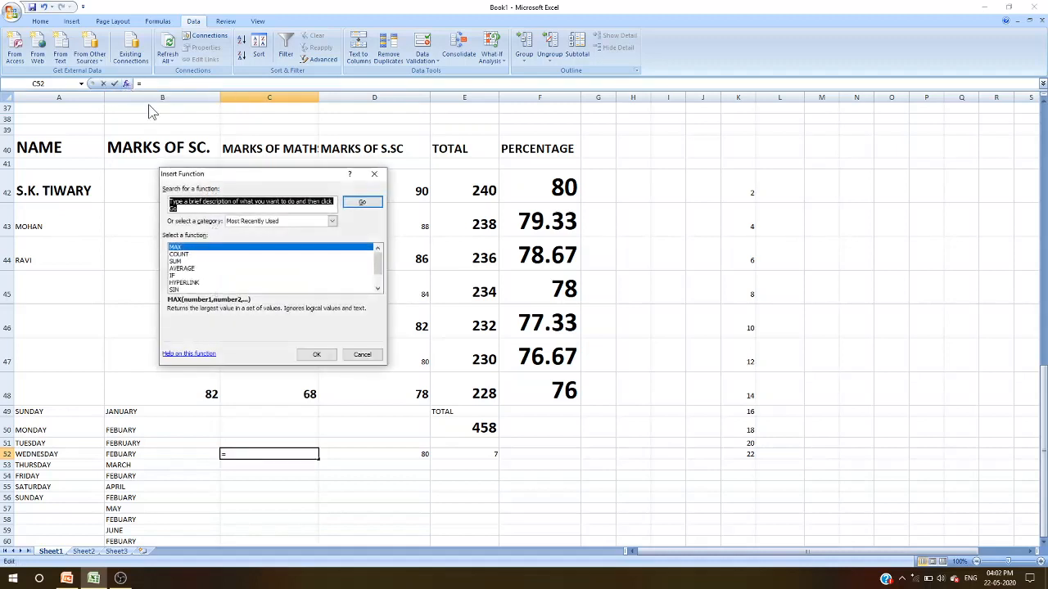
left_click(377, 290)
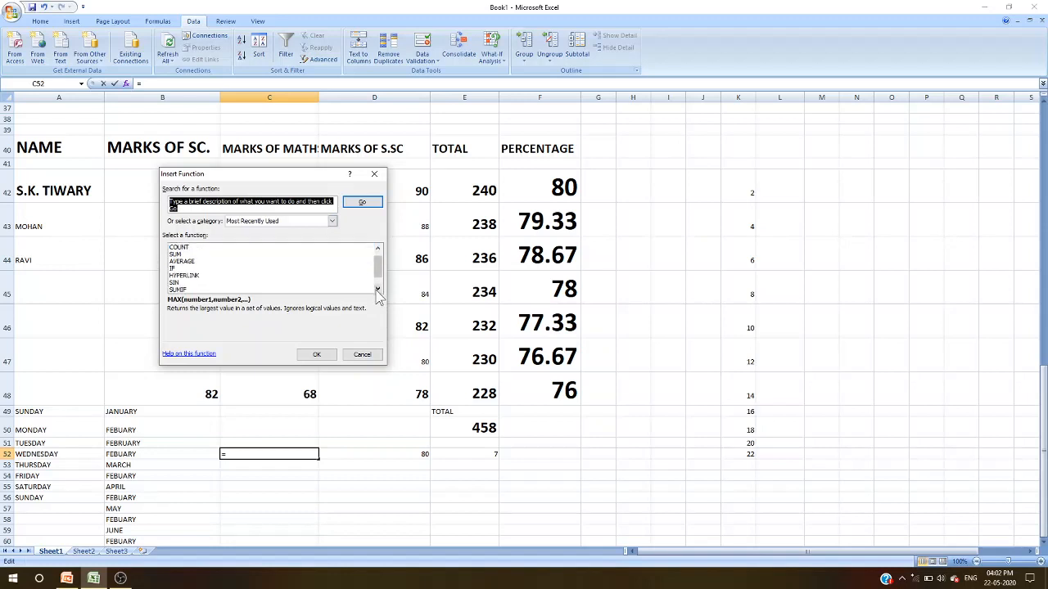
left_click(377, 289)
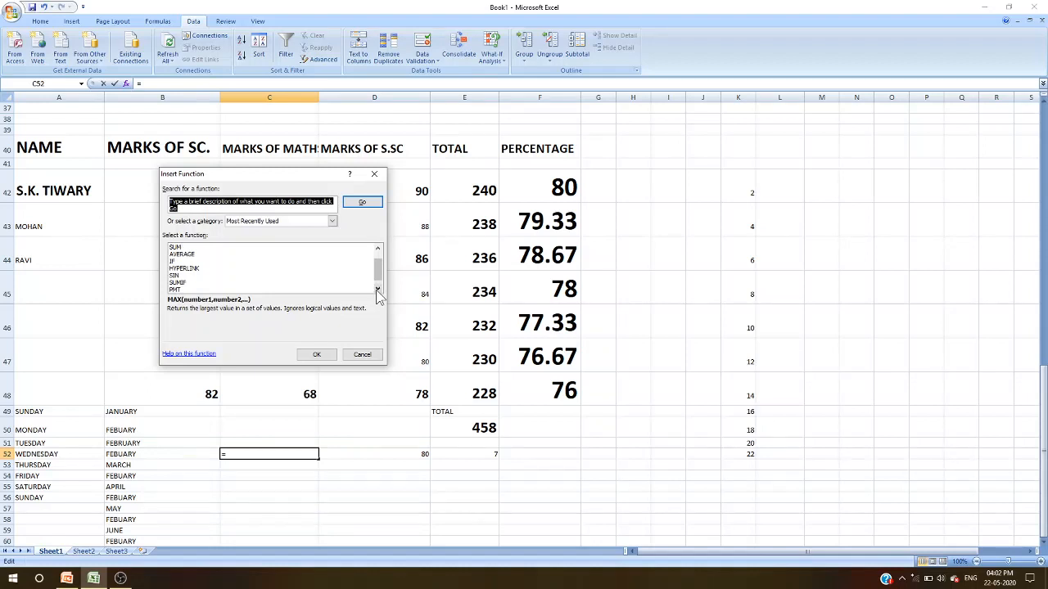
left_click(378, 290)
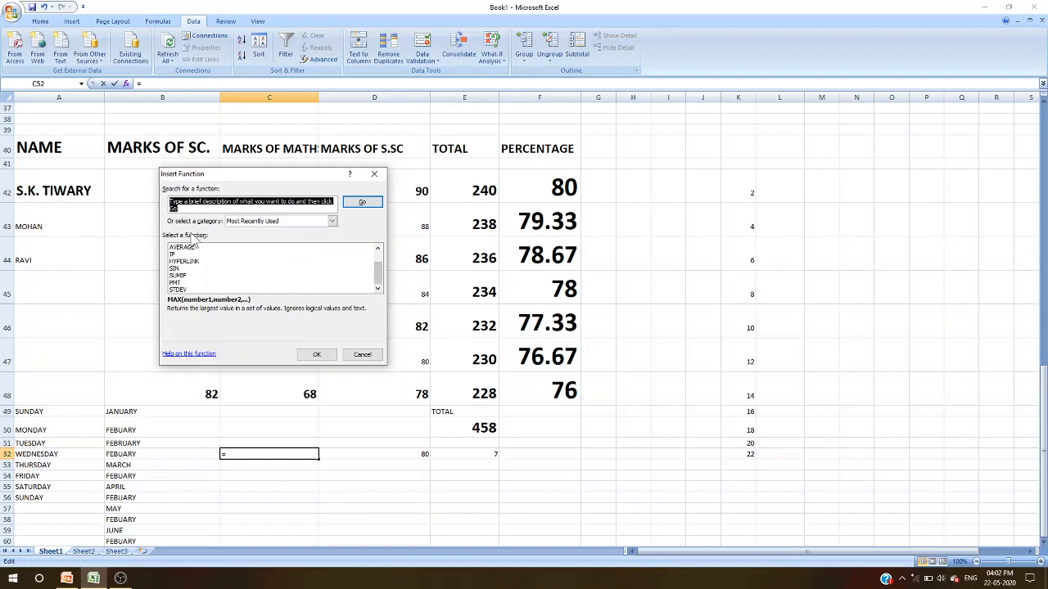
left_click(333, 223)
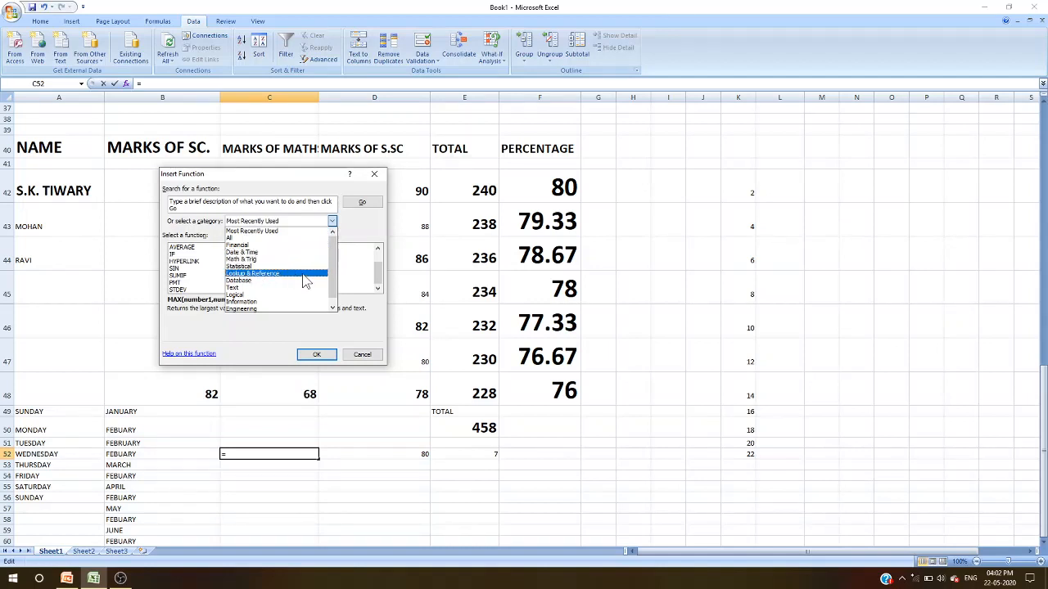
left_click(333, 308)
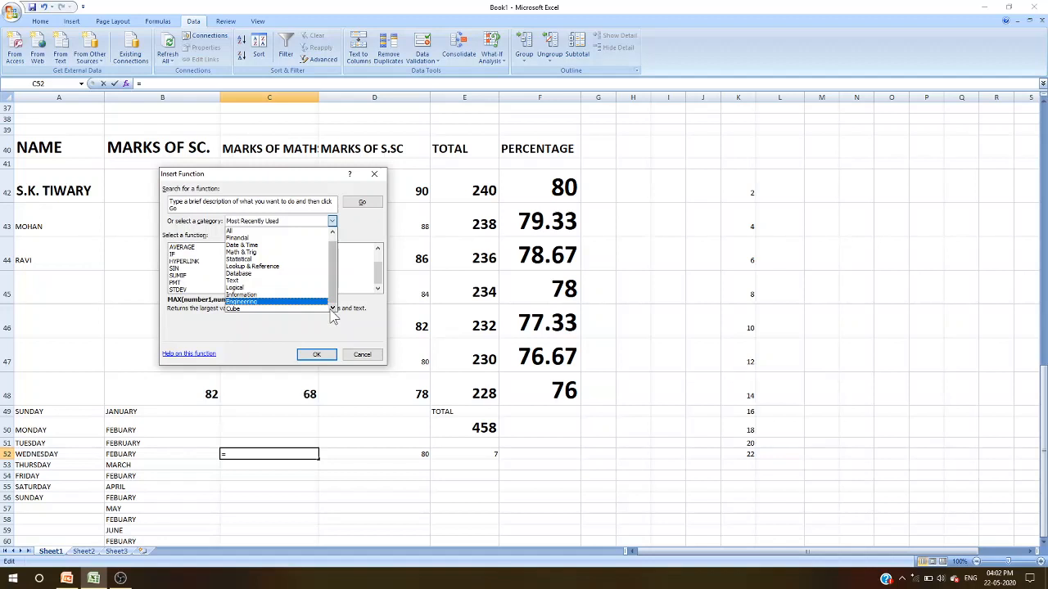
left_click(317, 357)
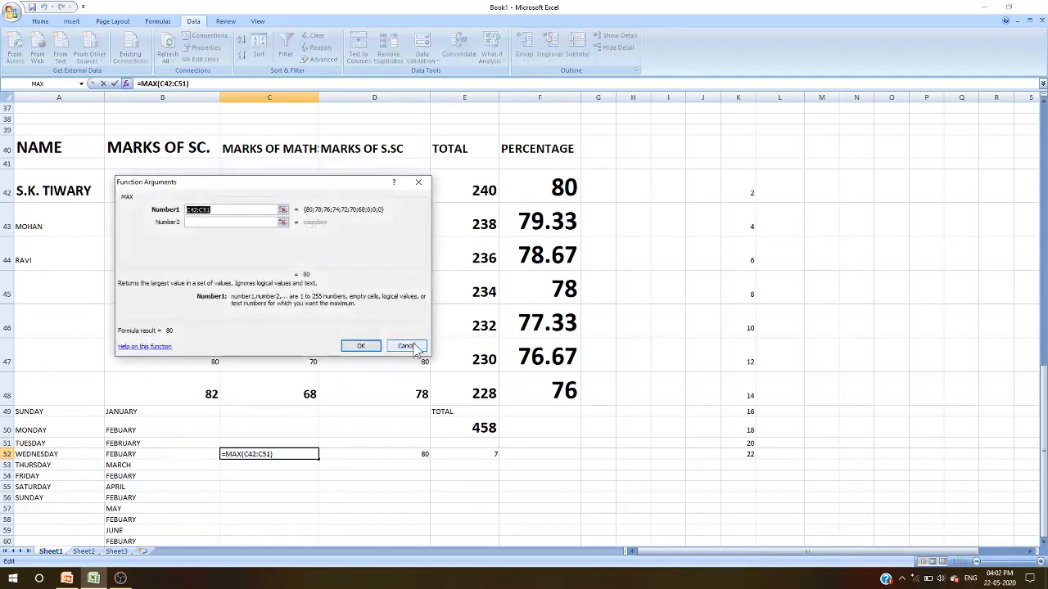
left_click(406, 346)
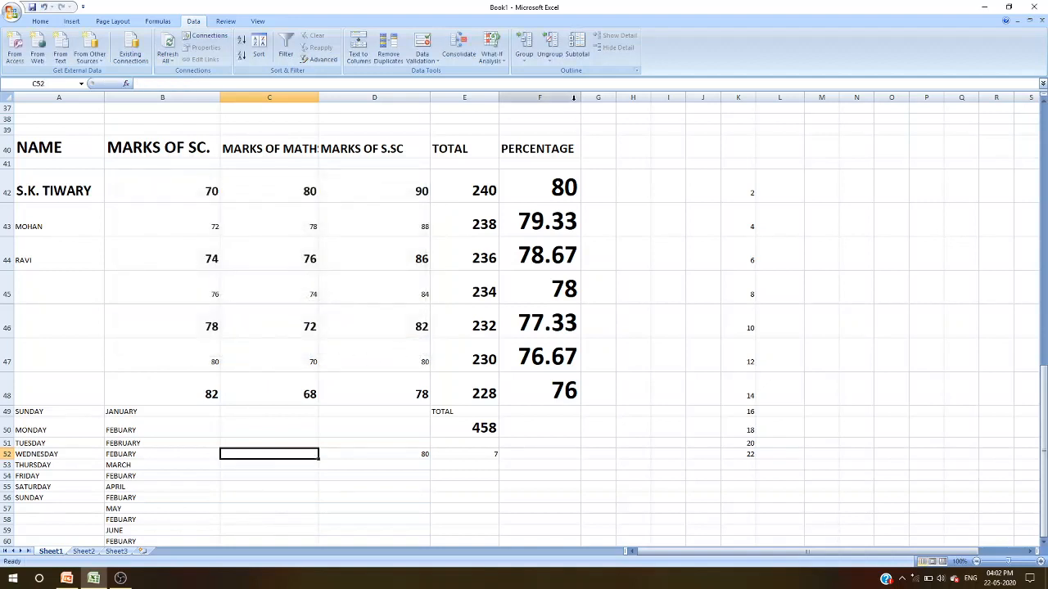
- Enter the first student's name in cell A70
scroll(271, 518, "down", 5)
scroll(224, 472, "up", 1)
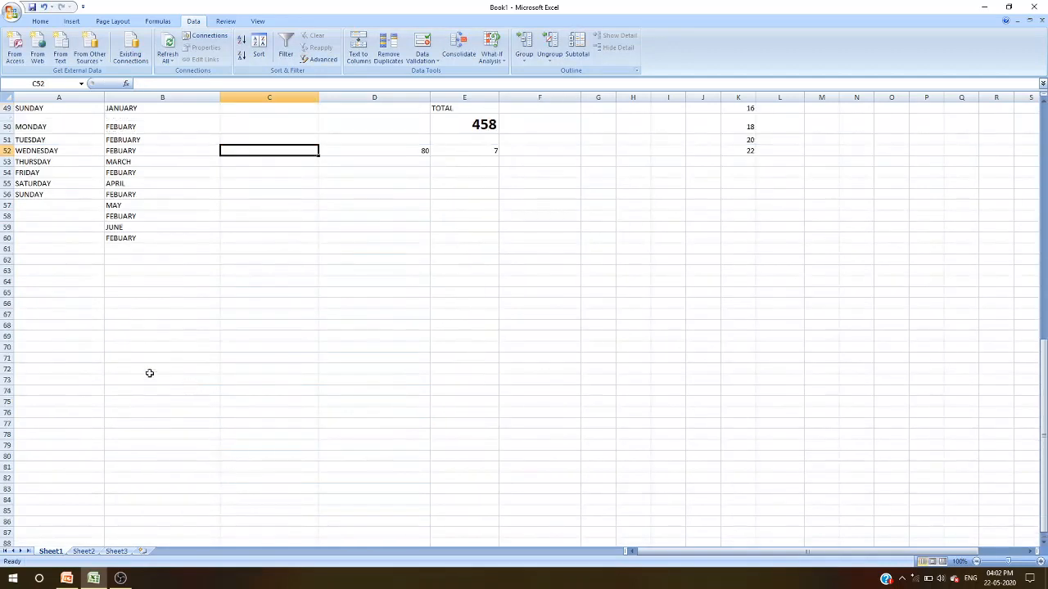
left_click(59, 346)
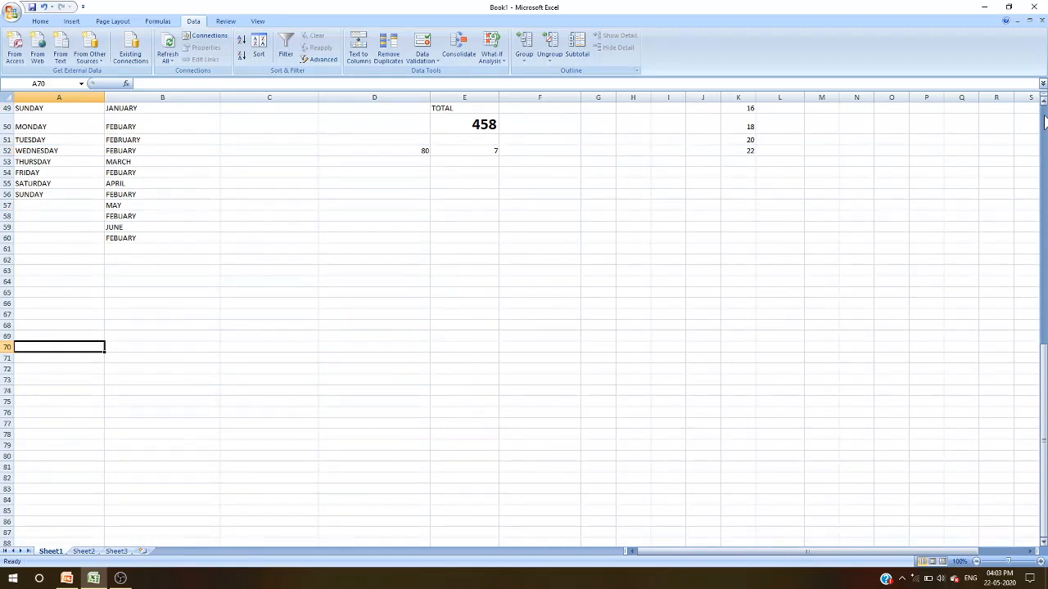
type("S.K.T")
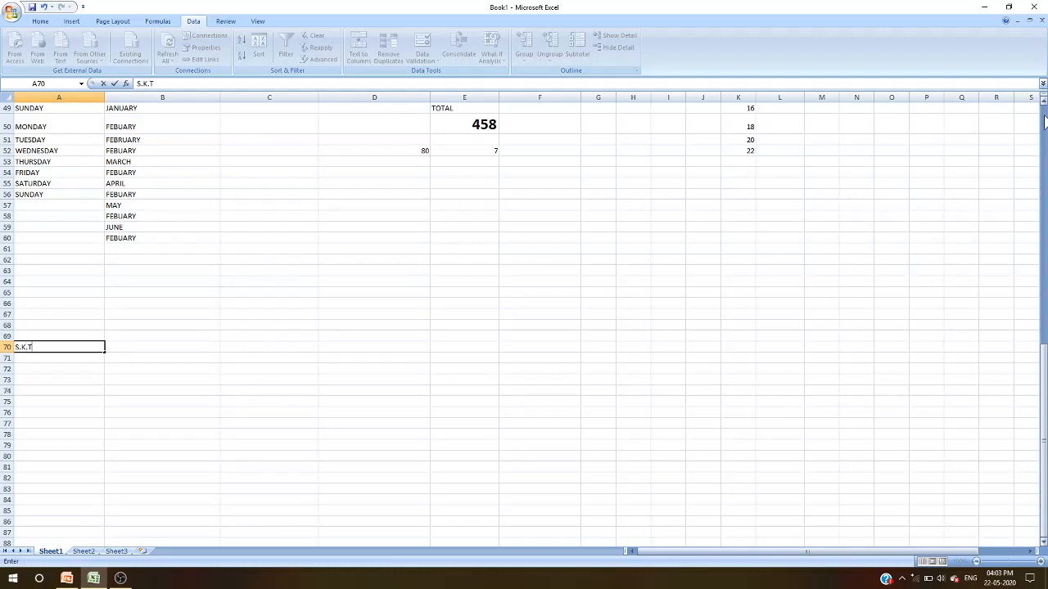
type("IWARY")
left_click(33, 391)
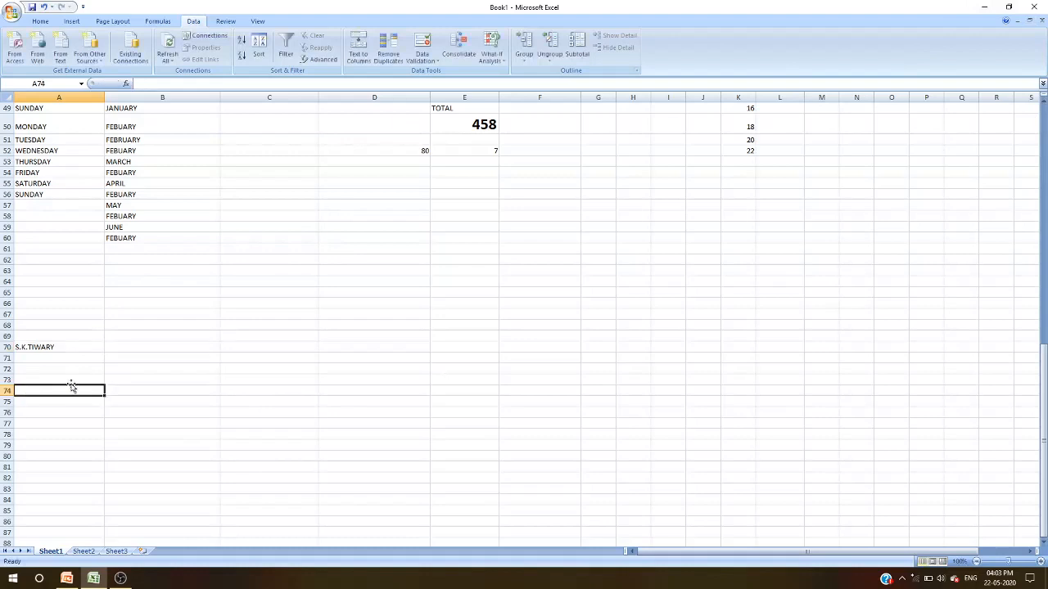
- Enter the number 4000 in cell B70
left_click(127, 345)
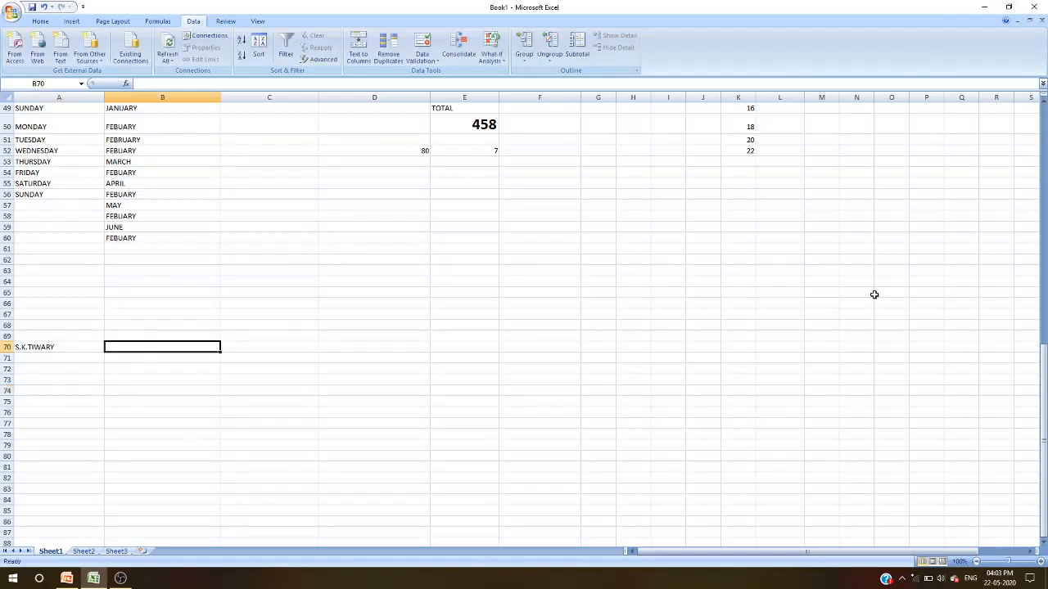
type("4000")
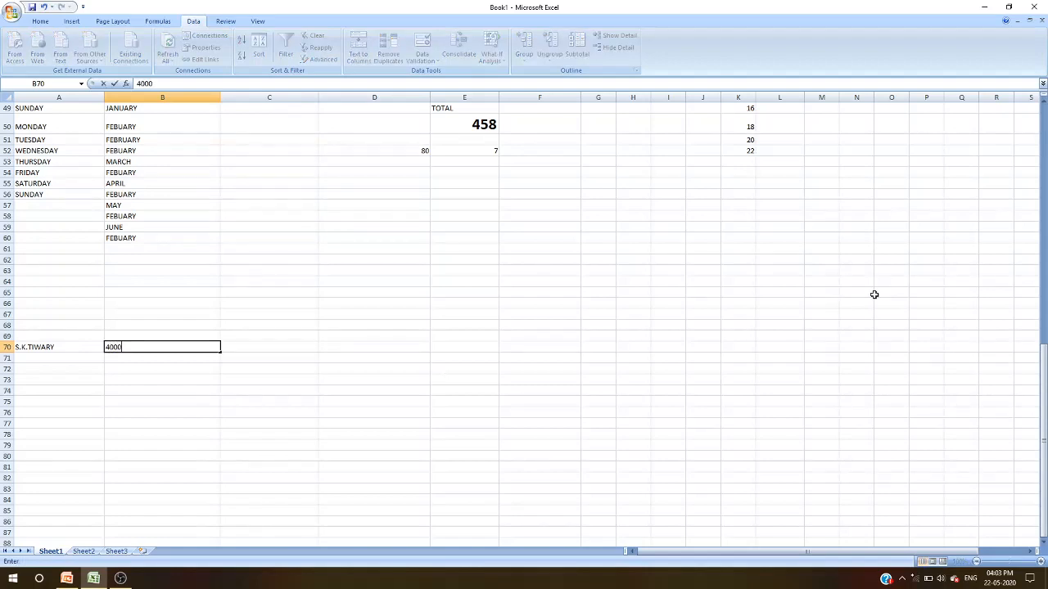
left_click(959, 357)
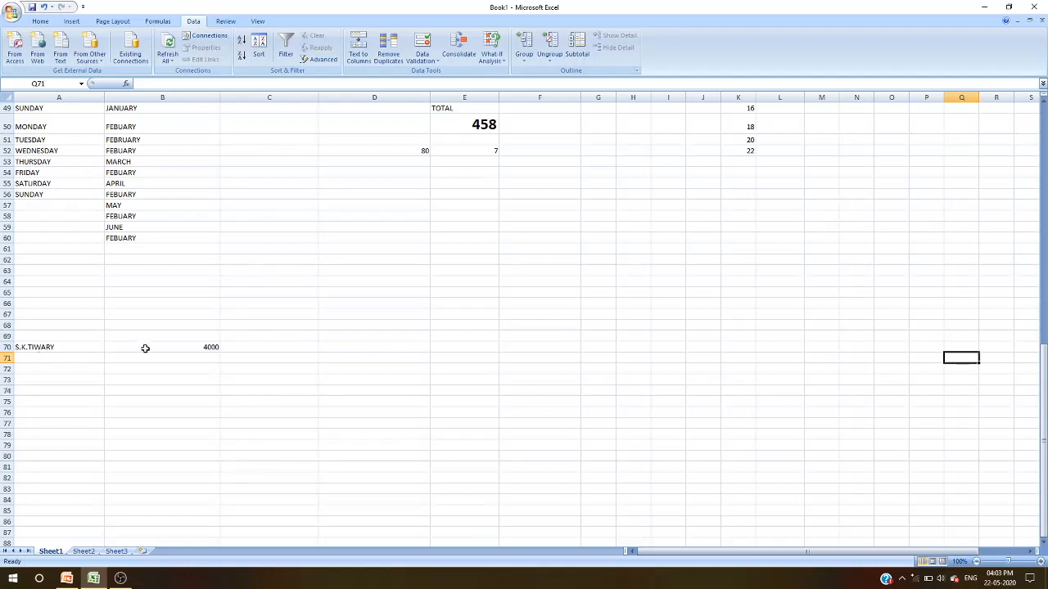
- Enter the date 22-05-2020 in cell C70
left_click(272, 346)
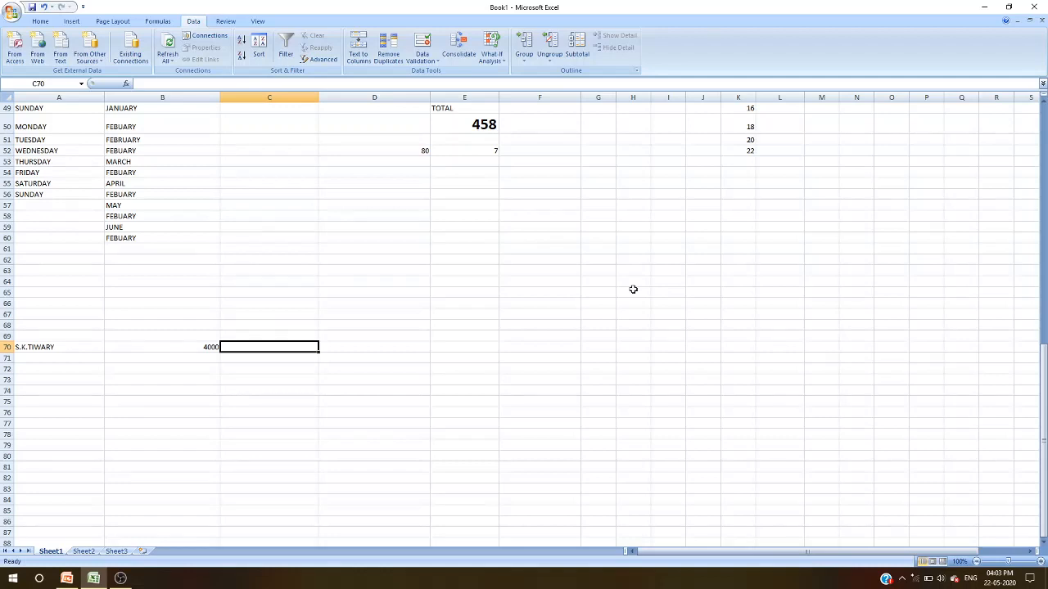
left_click(379, 350)
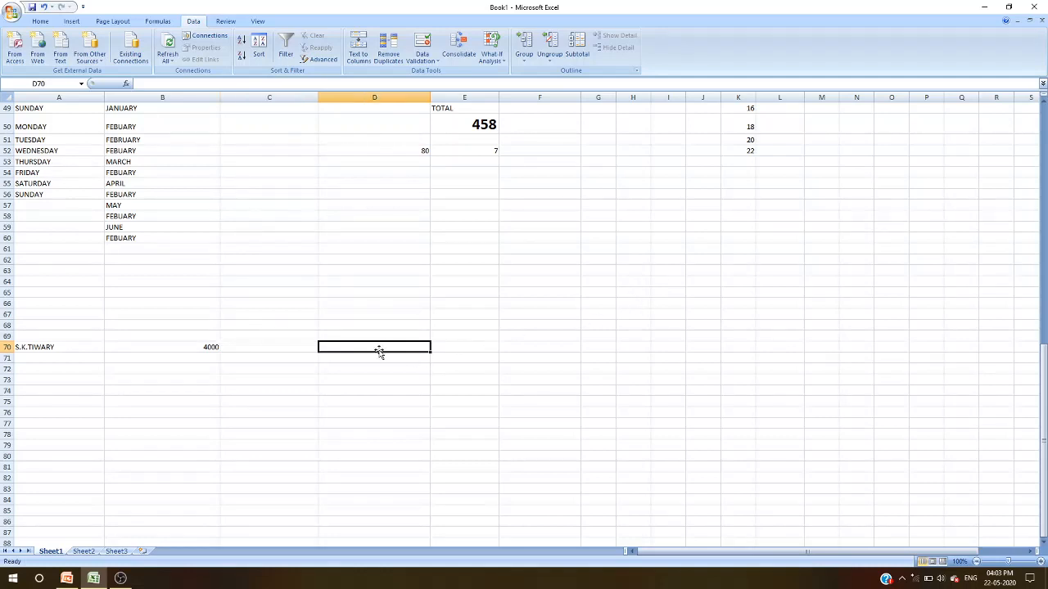
left_click(242, 350)
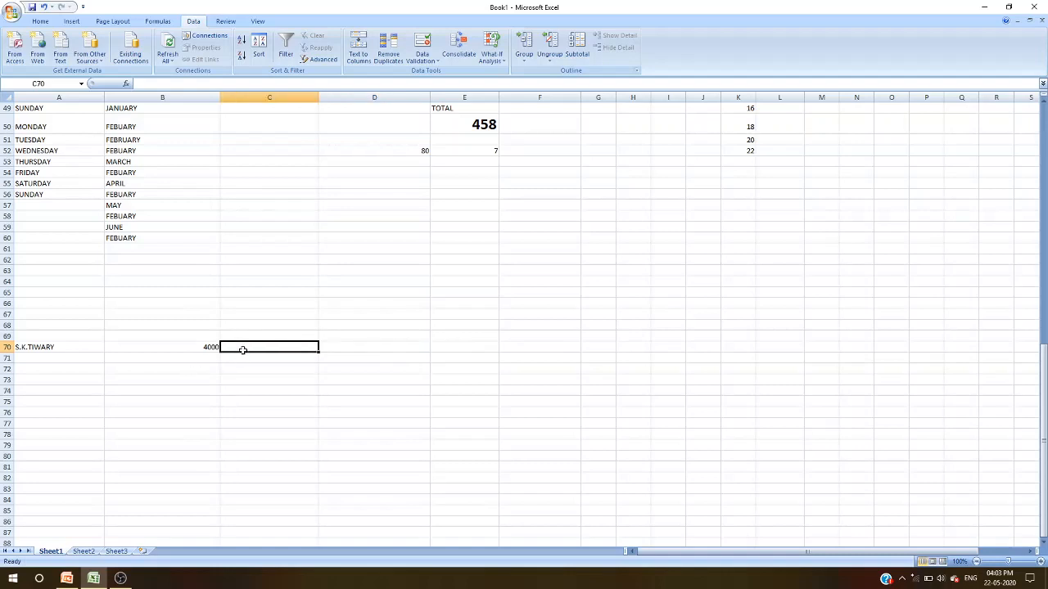
type("22")
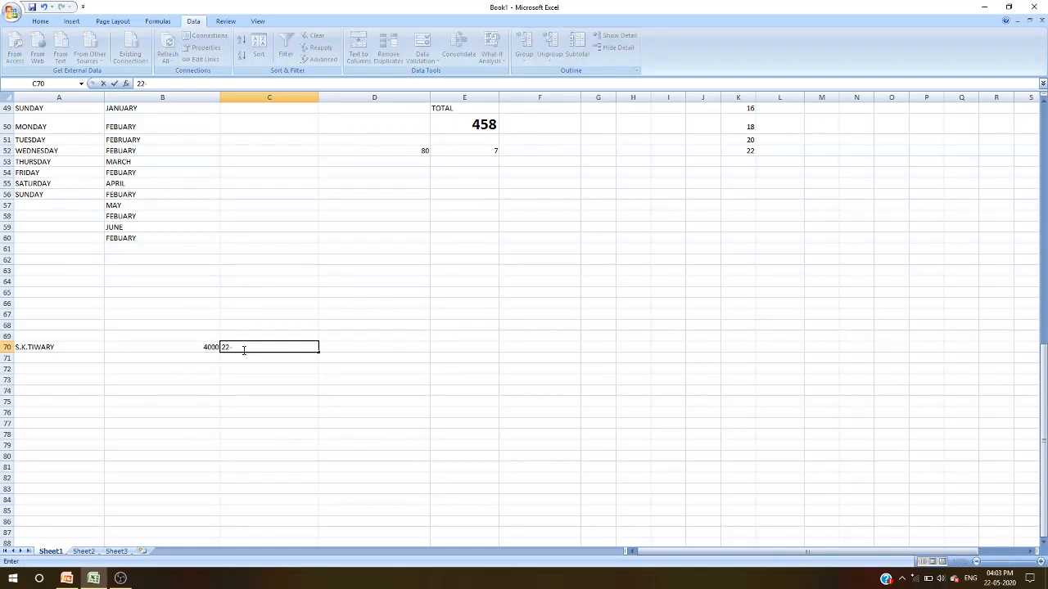
type("-05-2020")
key("Return")
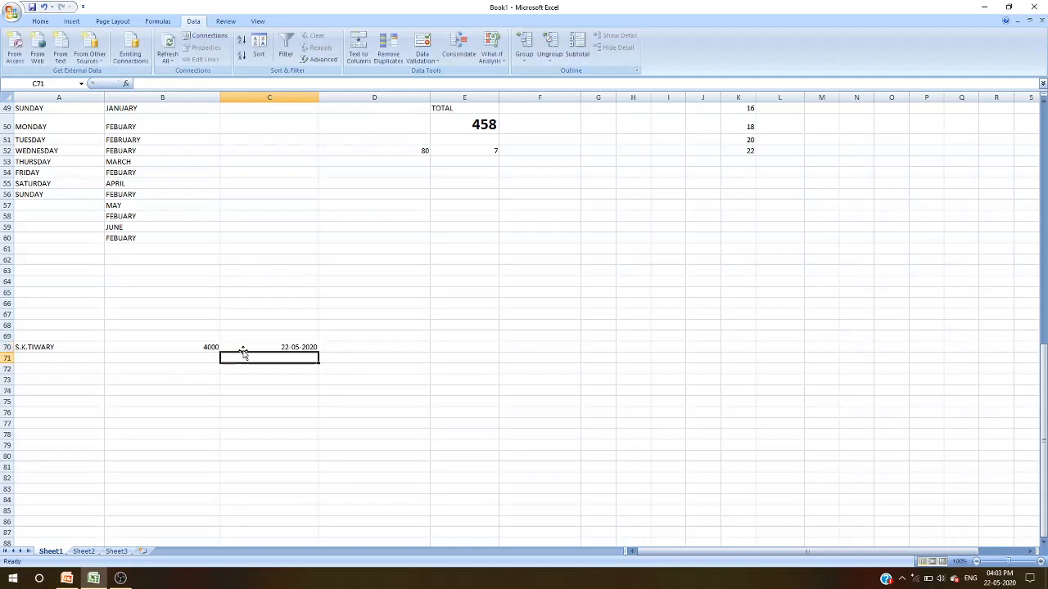
- Enter the time 04:30:12AM in cell D70
scroll(245, 357, "up", 1)
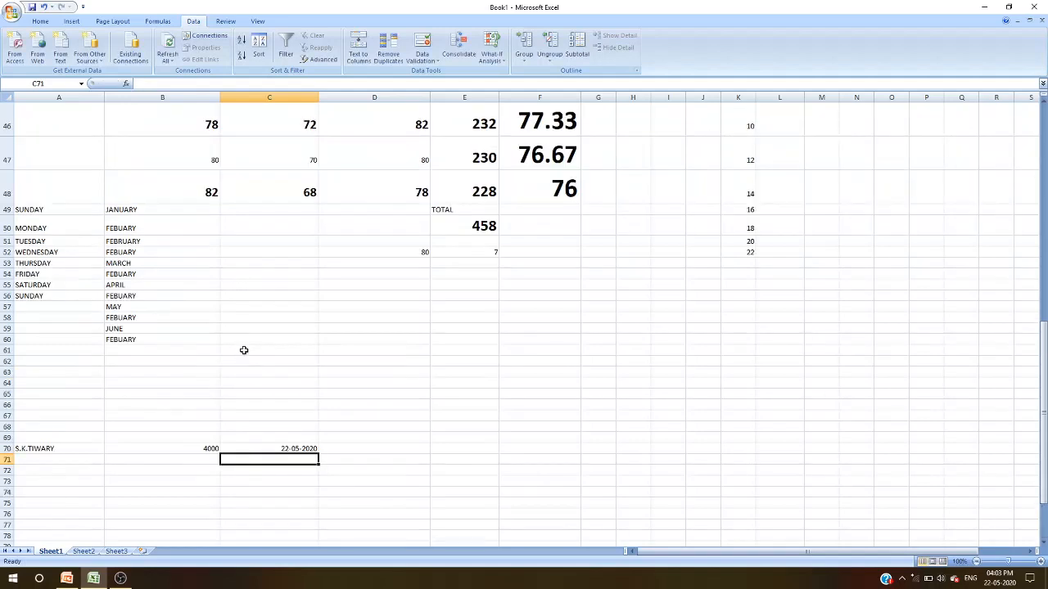
left_click(356, 451)
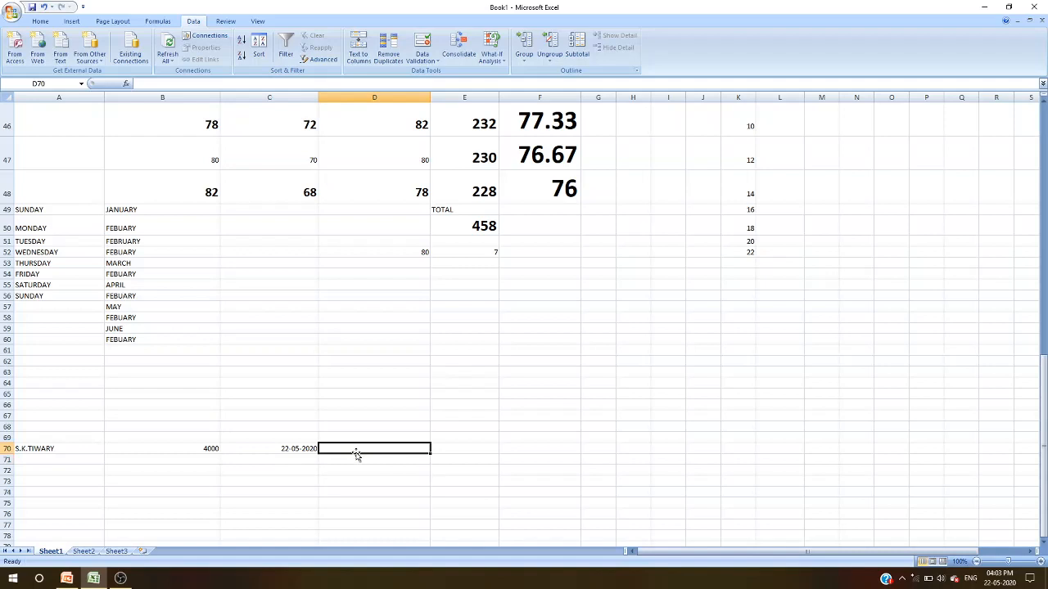
type("04")
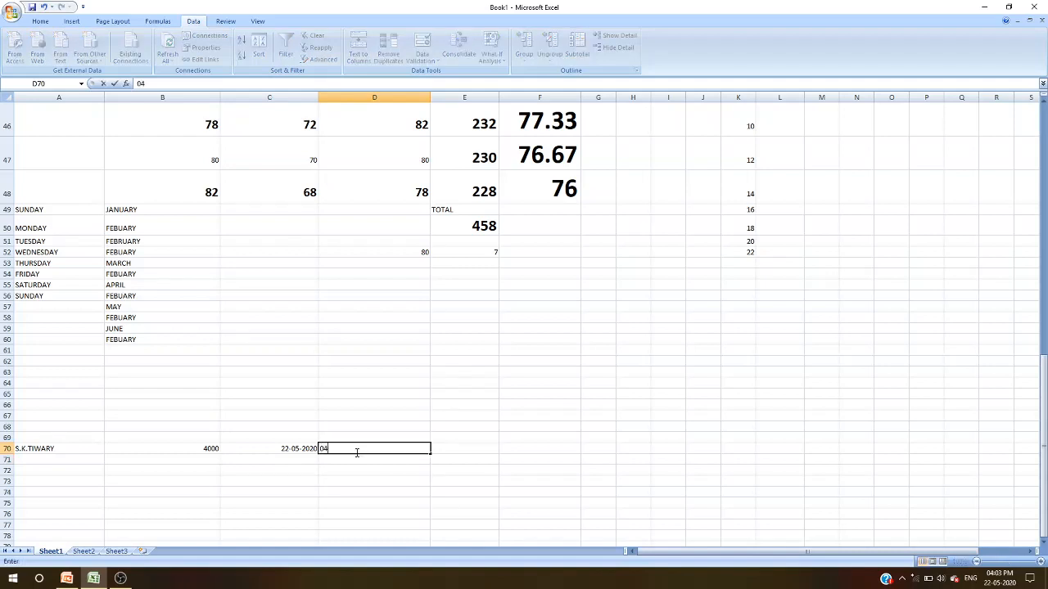
type(":30:12AM")
key("Return")
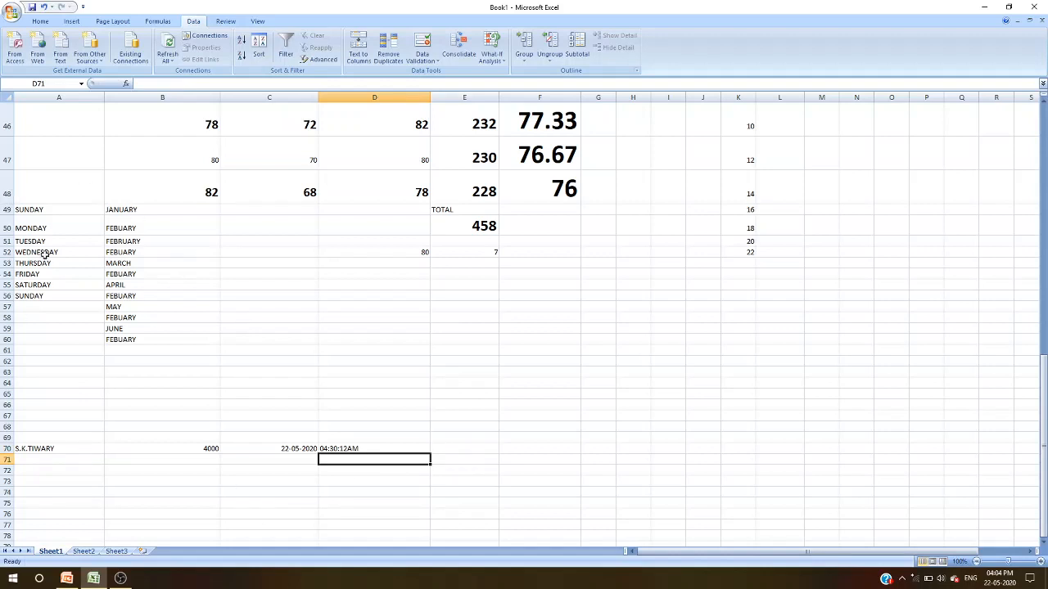
- Insert a blank row above row 49, directly below the marks table
right_click(6, 209)
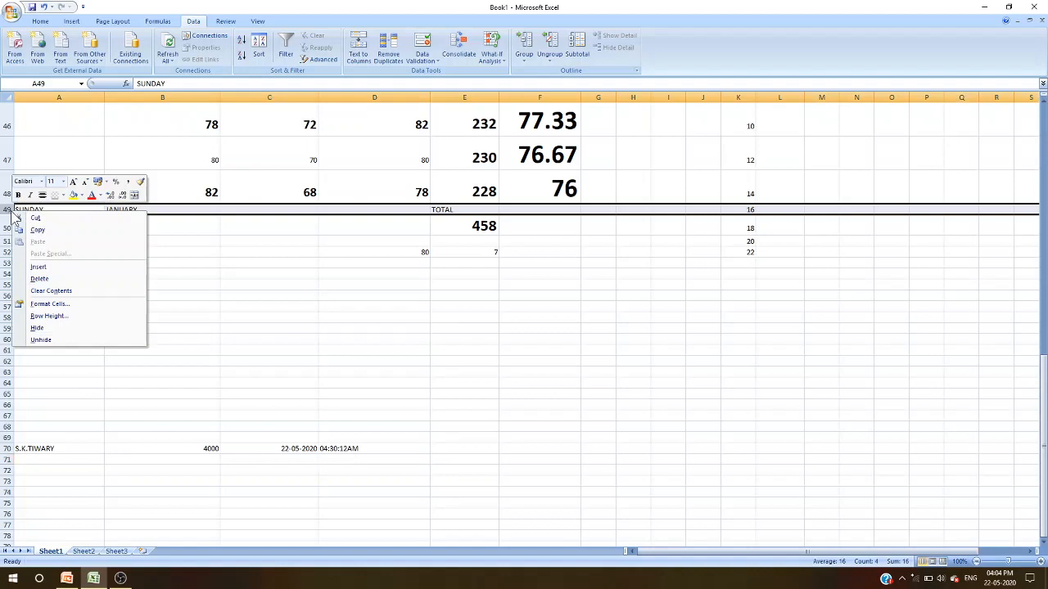
left_click(47, 268)
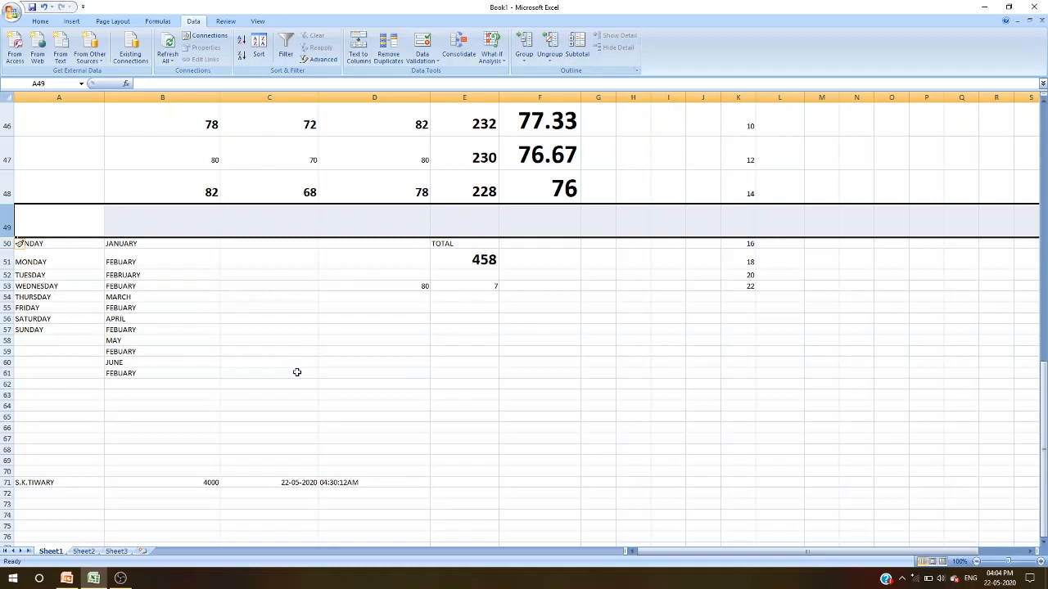
- Delete row 52, the TUESDAY and FEBRUARY row below the marks table
right_click(7, 275)
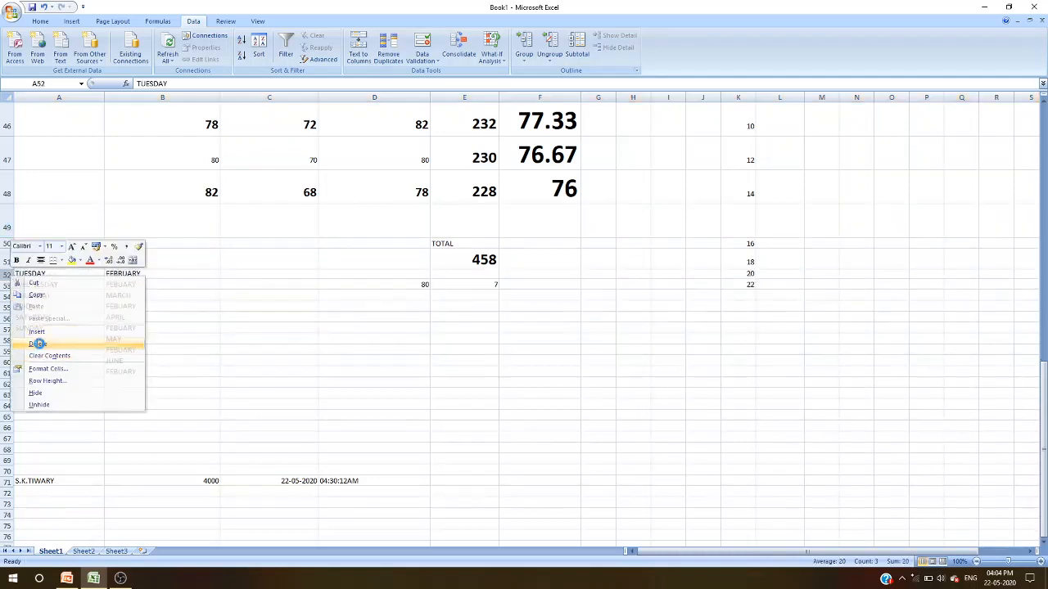
left_click(38, 344)
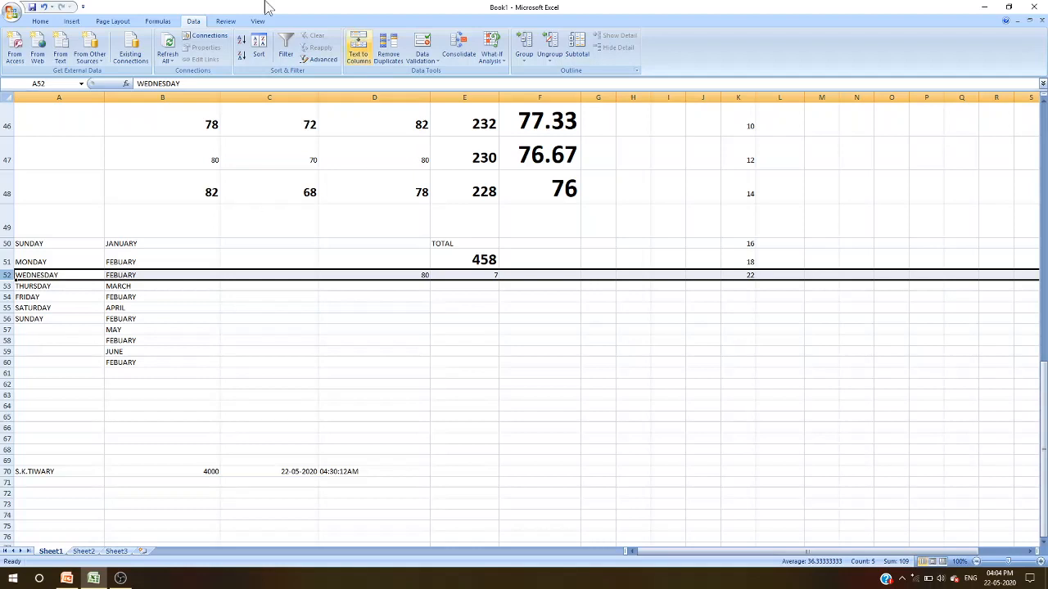
- Insert a blank column before the MARKS OF S.SC column in the marks table
scroll(278, 323, "up", 4)
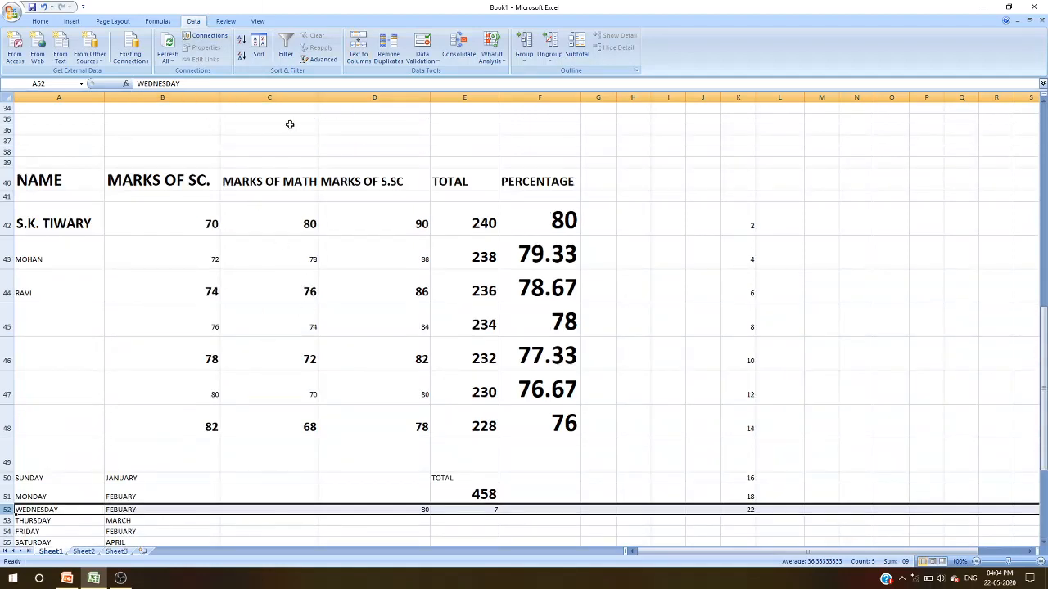
left_click(350, 96)
right_click(354, 97)
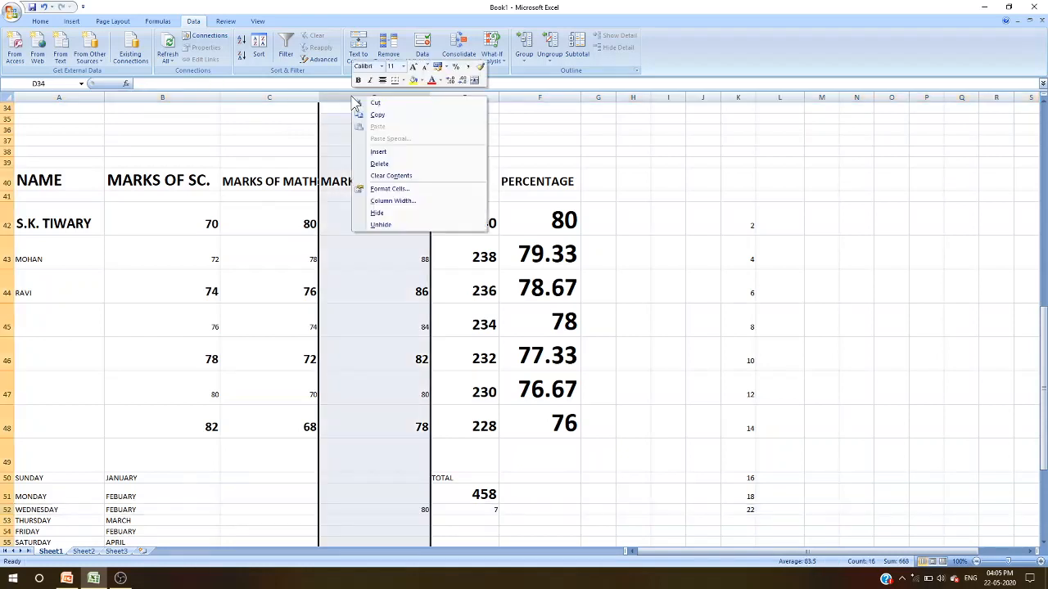
left_click(378, 152)
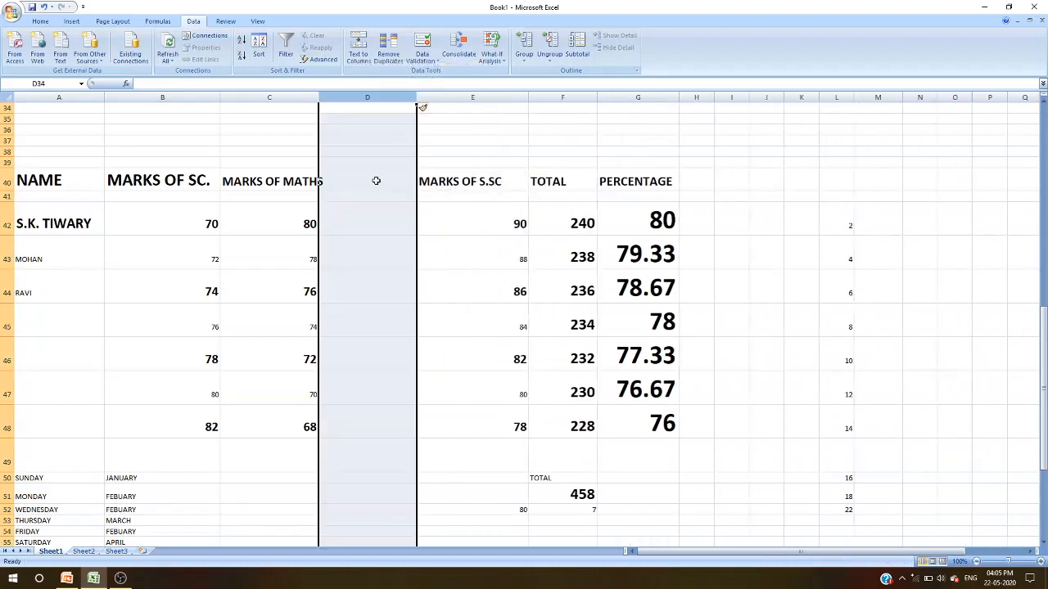
- Enter the heading MARKS OF ENGLISH in cell D40 of the new column
left_click(375, 181)
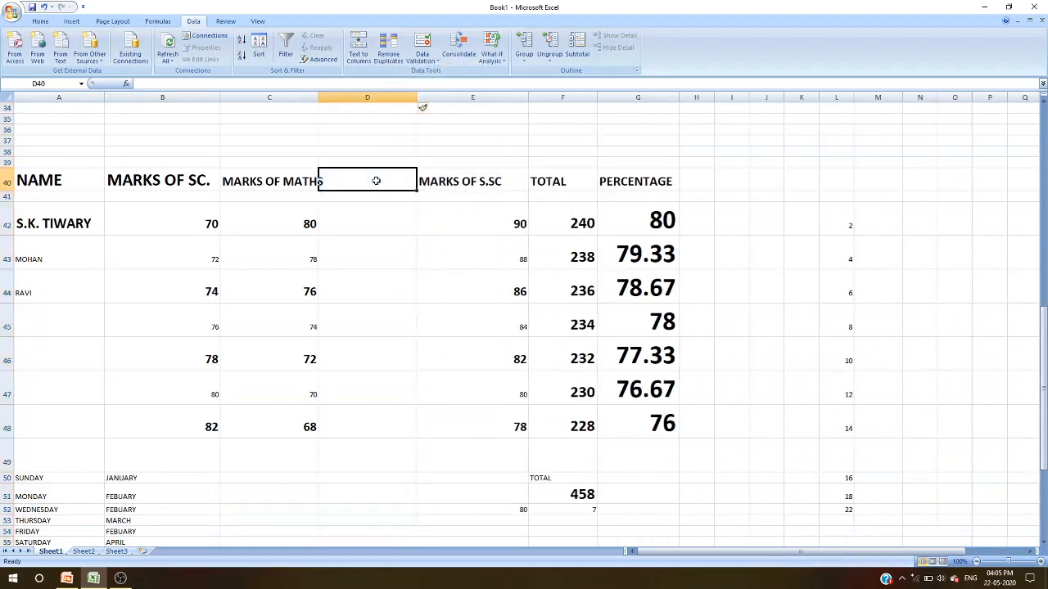
type("MAR")
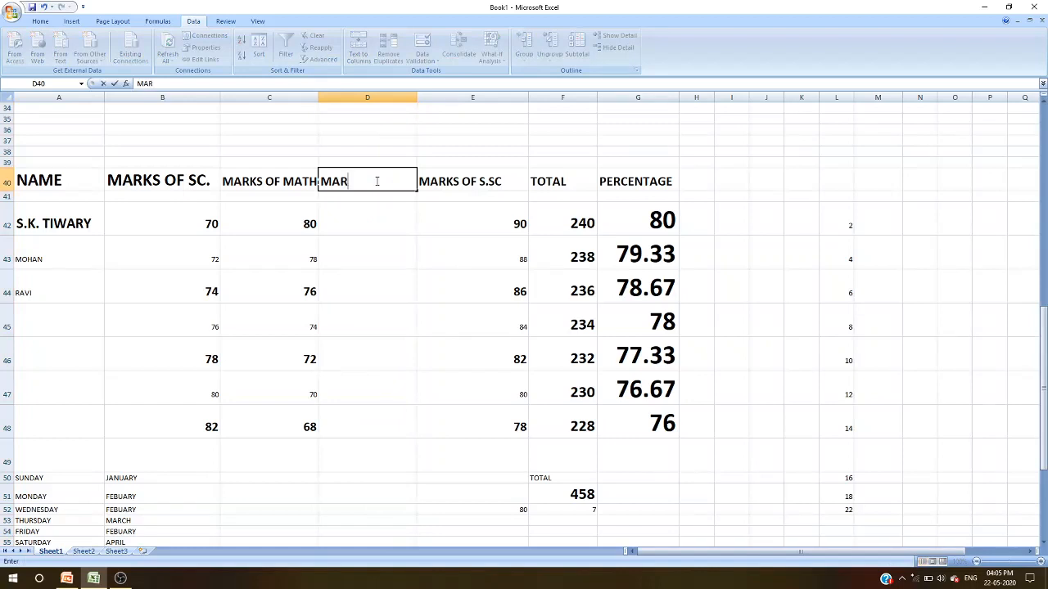
type("KS OF ENGLIS")
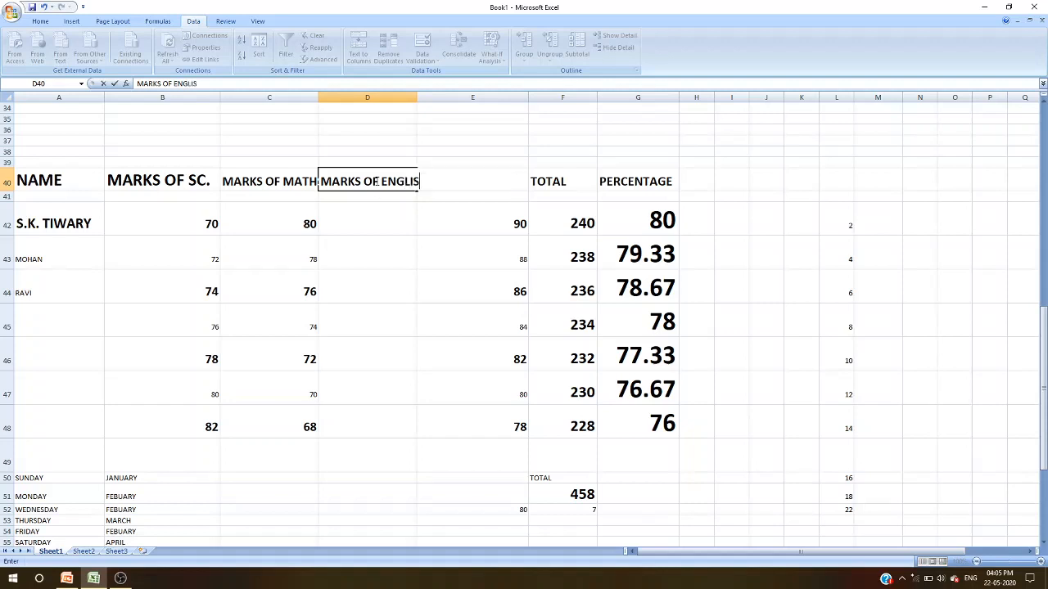
type("H")
left_click(285, 354)
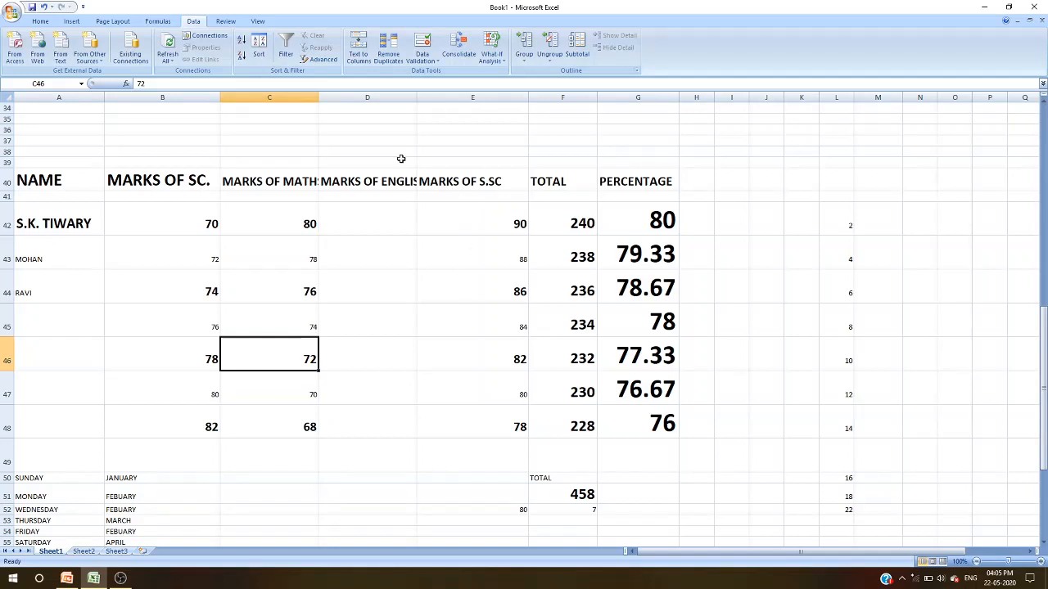
- Delete the MARKS OF ENGLISH column D from the sheet
left_click(377, 97)
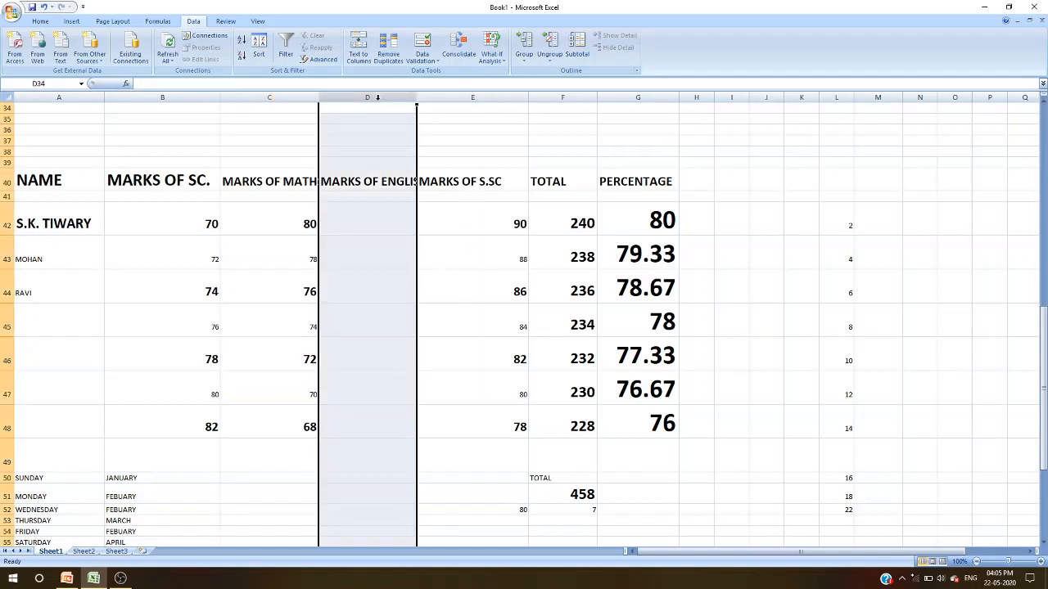
right_click(378, 98)
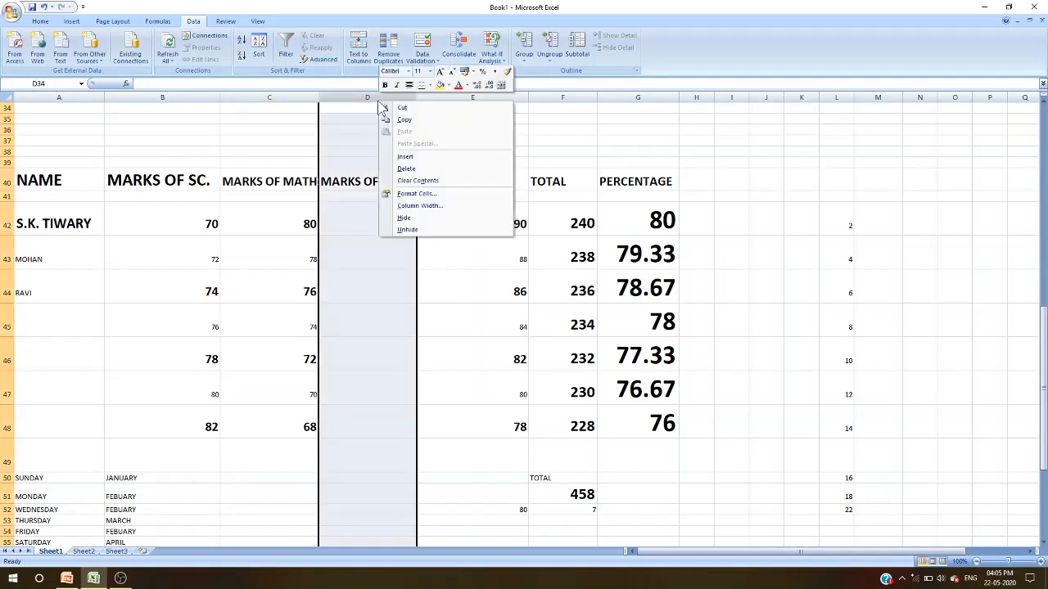
left_click(403, 168)
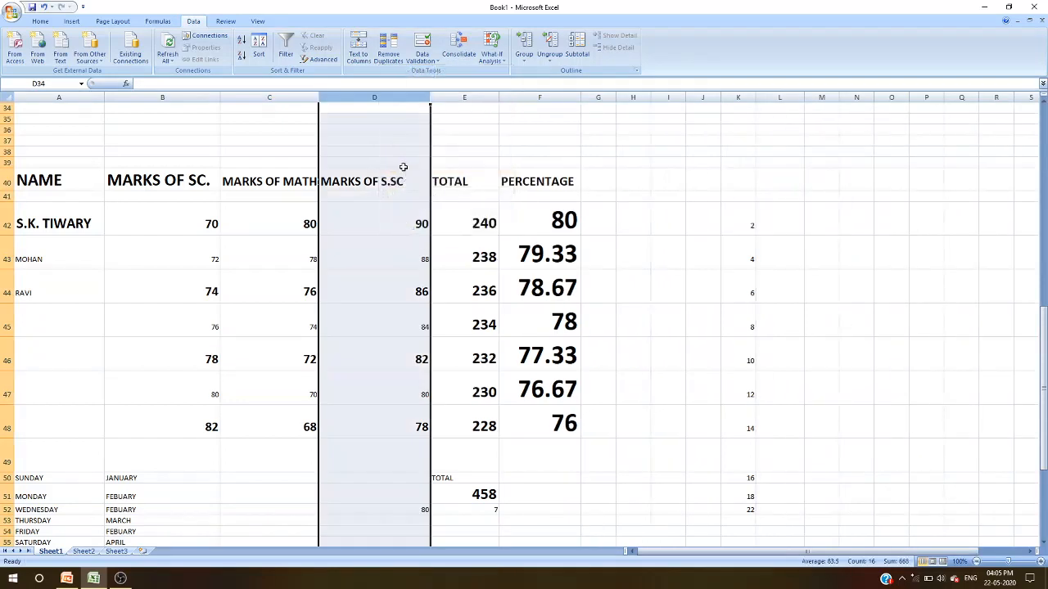
left_click(565, 224)
left_click(476, 222)
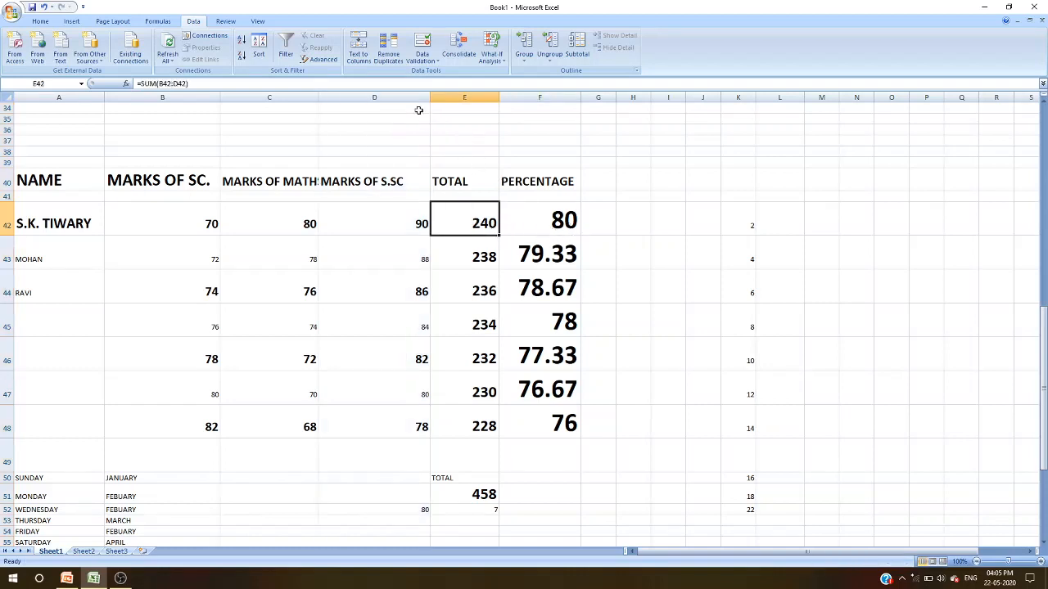
left_click(226, 22)
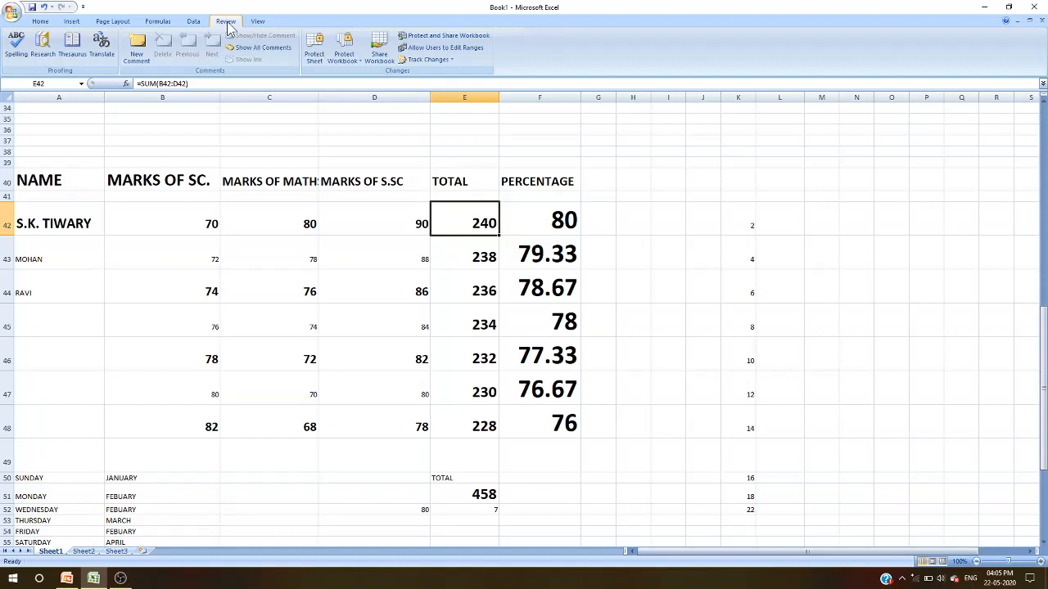
left_click(258, 22)
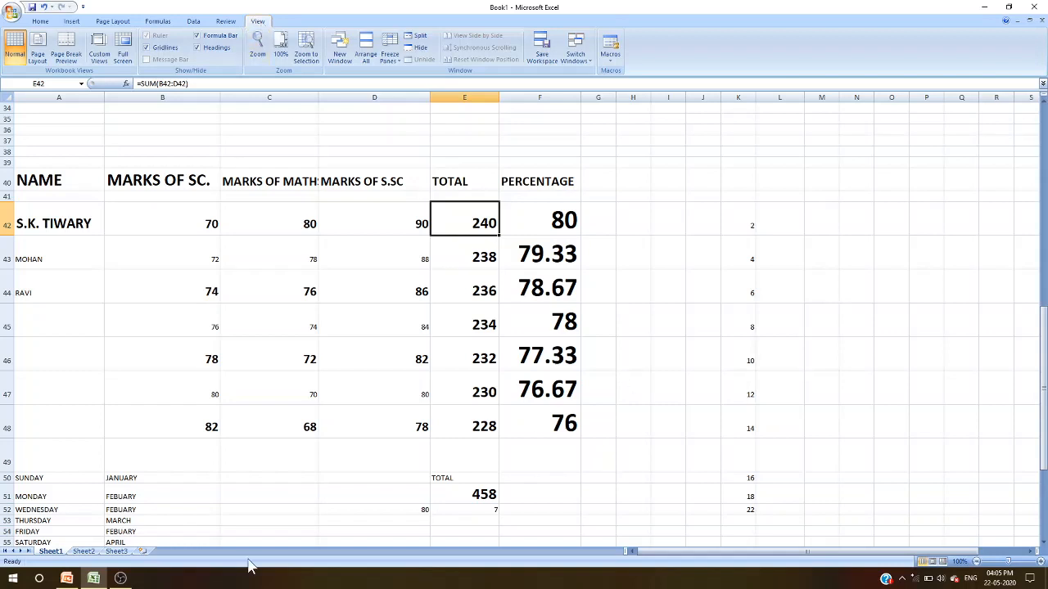
- Look through the empty Sheet2 and Sheet3 worksheets
left_click(83, 550)
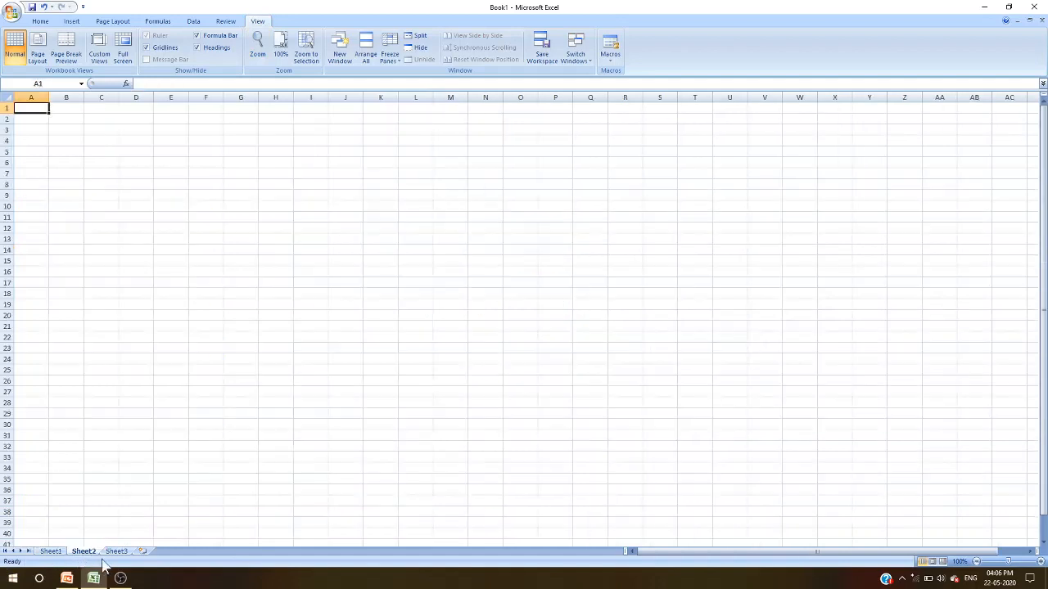
left_click(115, 551)
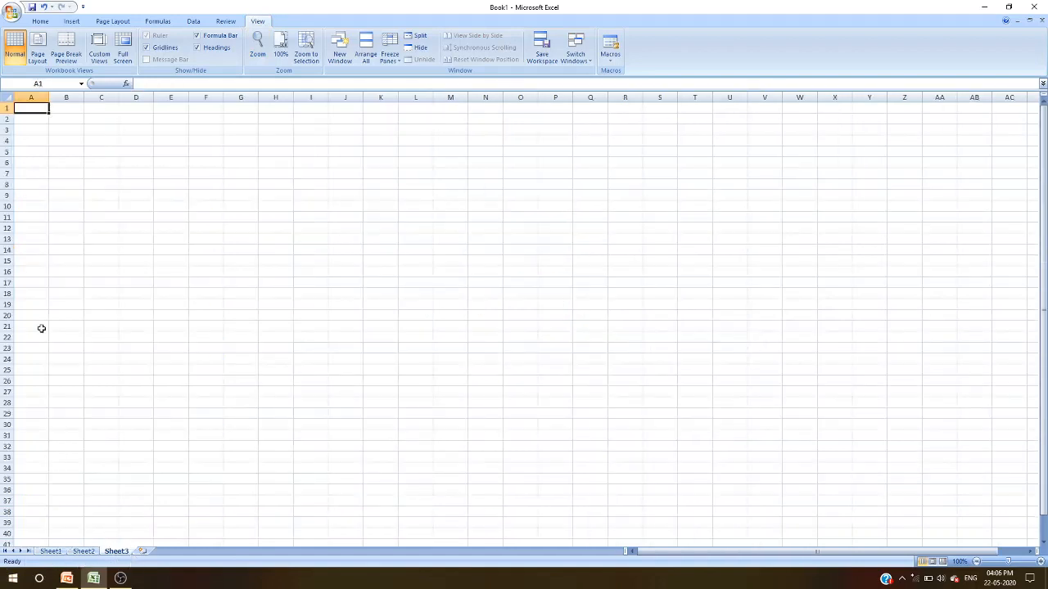
left_click(41, 22)
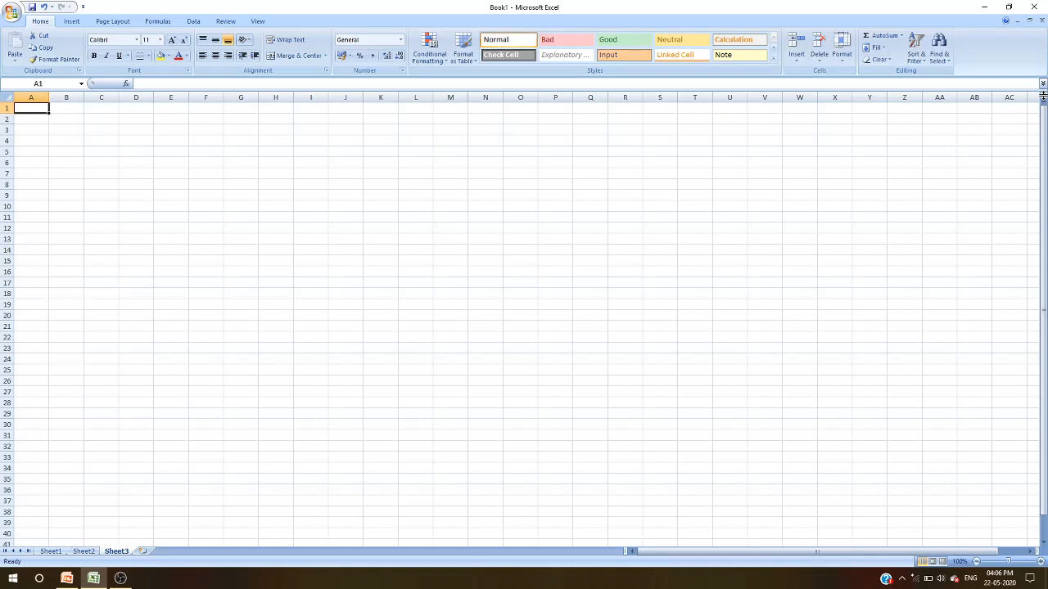
scroll(919, 248, "down", 17)
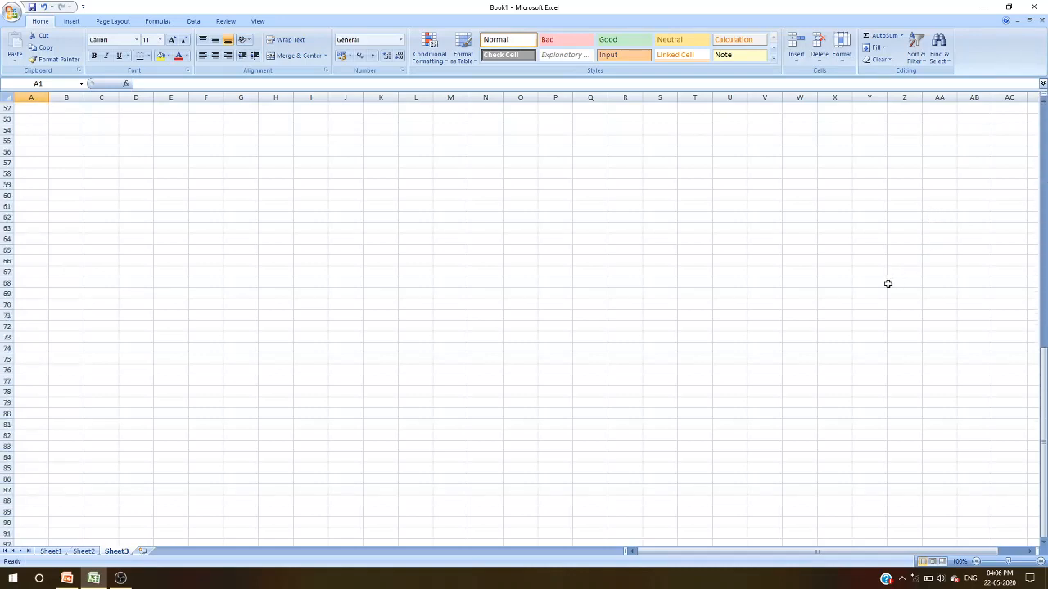
scroll(851, 301, "down", 15)
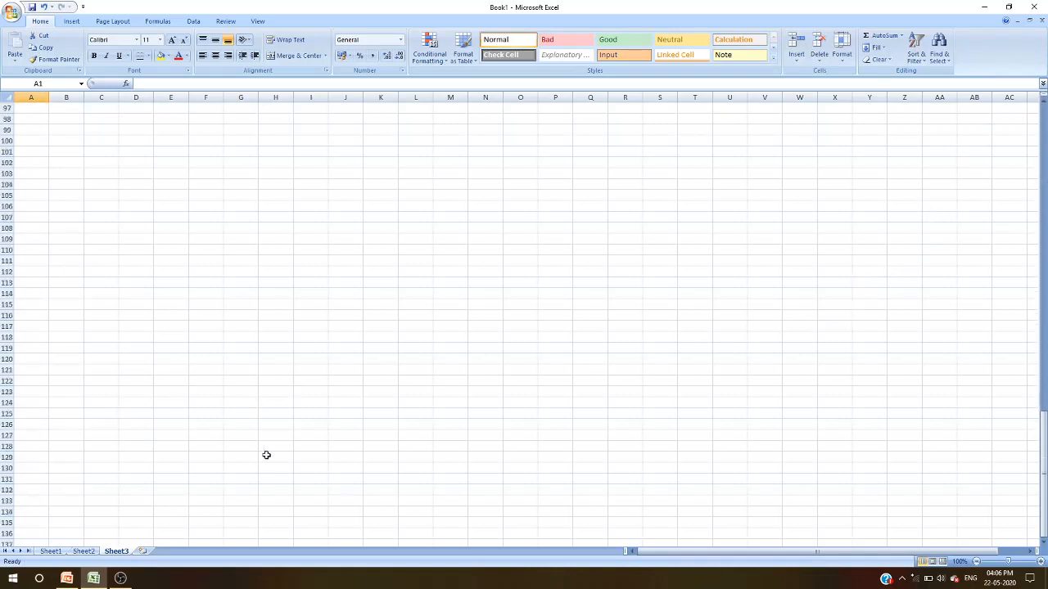
- Add a new worksheet to the workbook and delete it again
left_click(143, 552)
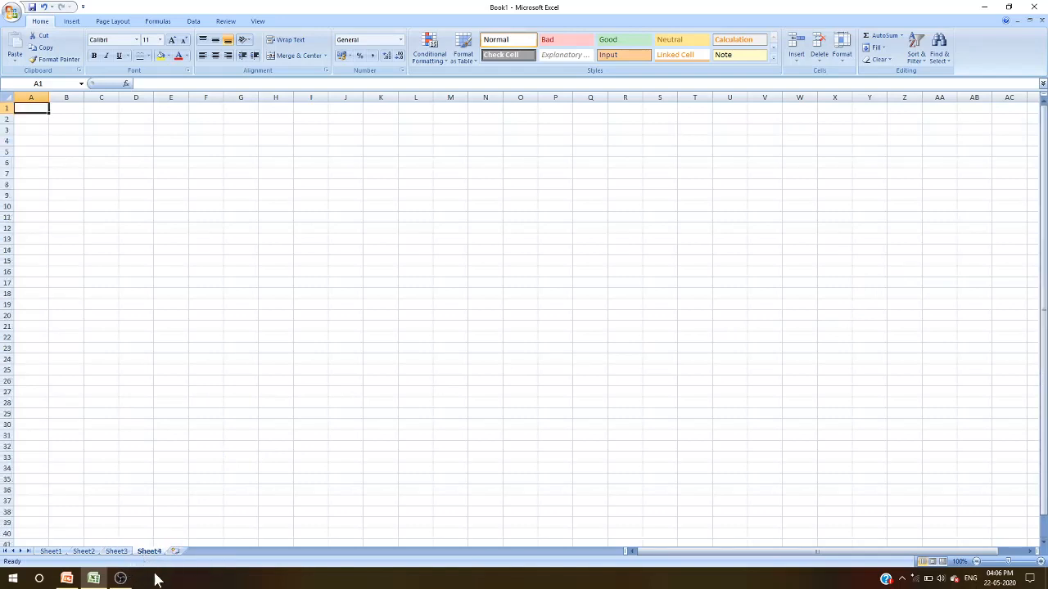
right_click(155, 555)
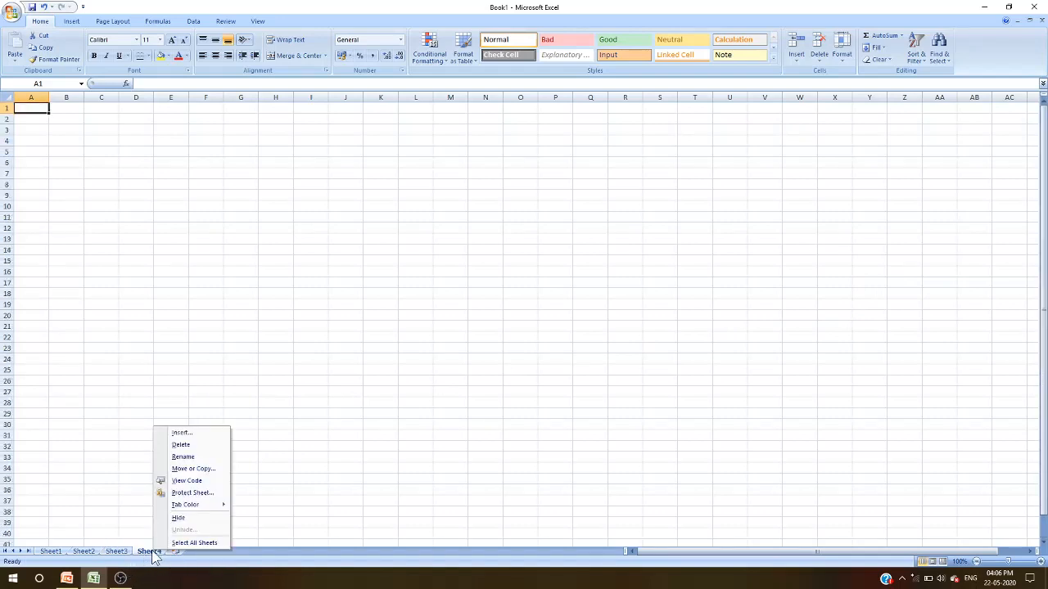
left_click(181, 449)
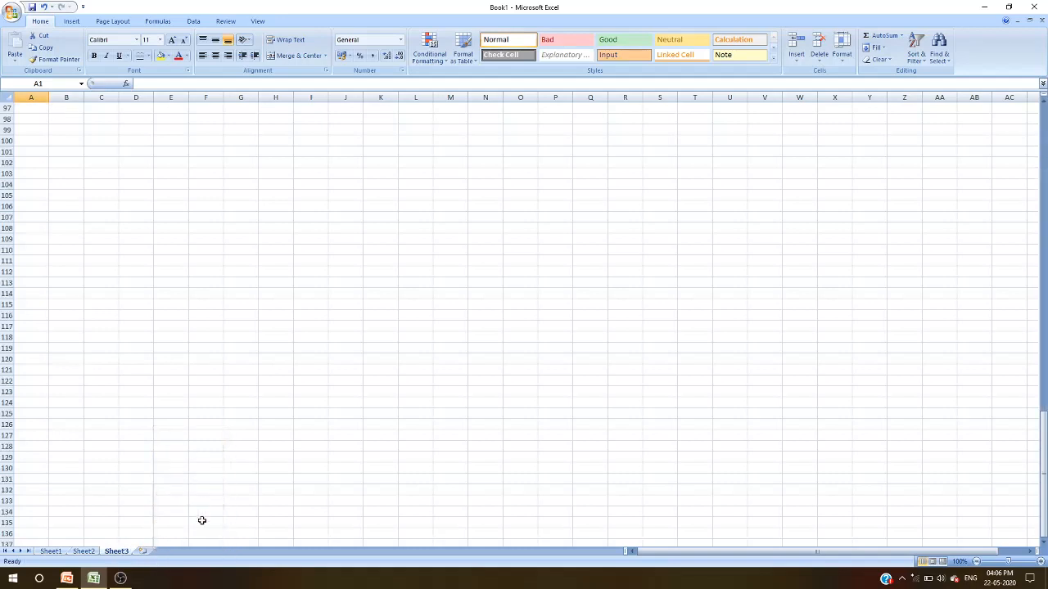
- Open the sheet options for Sheet3
right_click(120, 554)
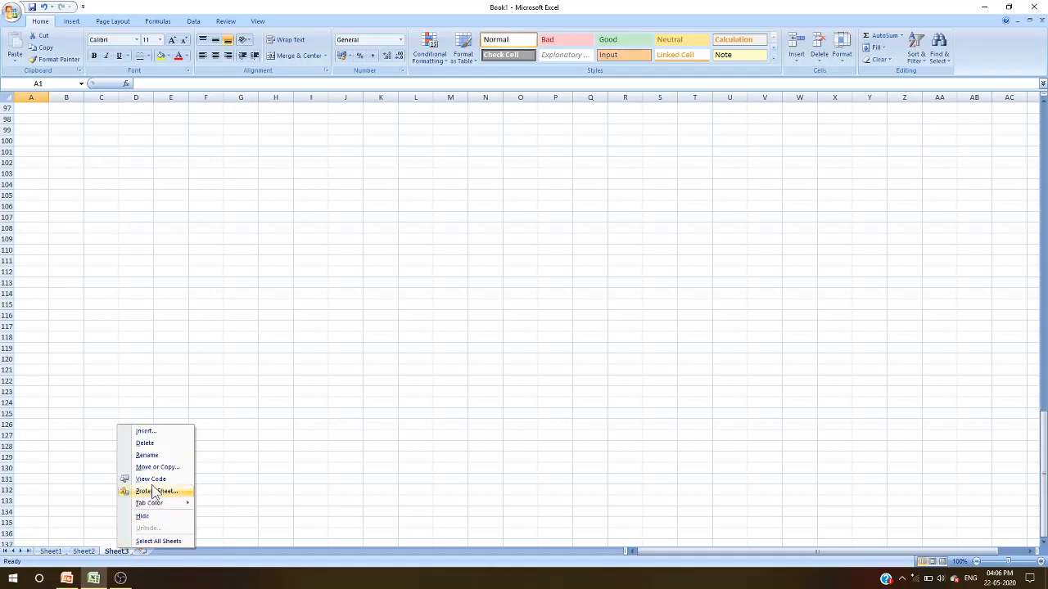